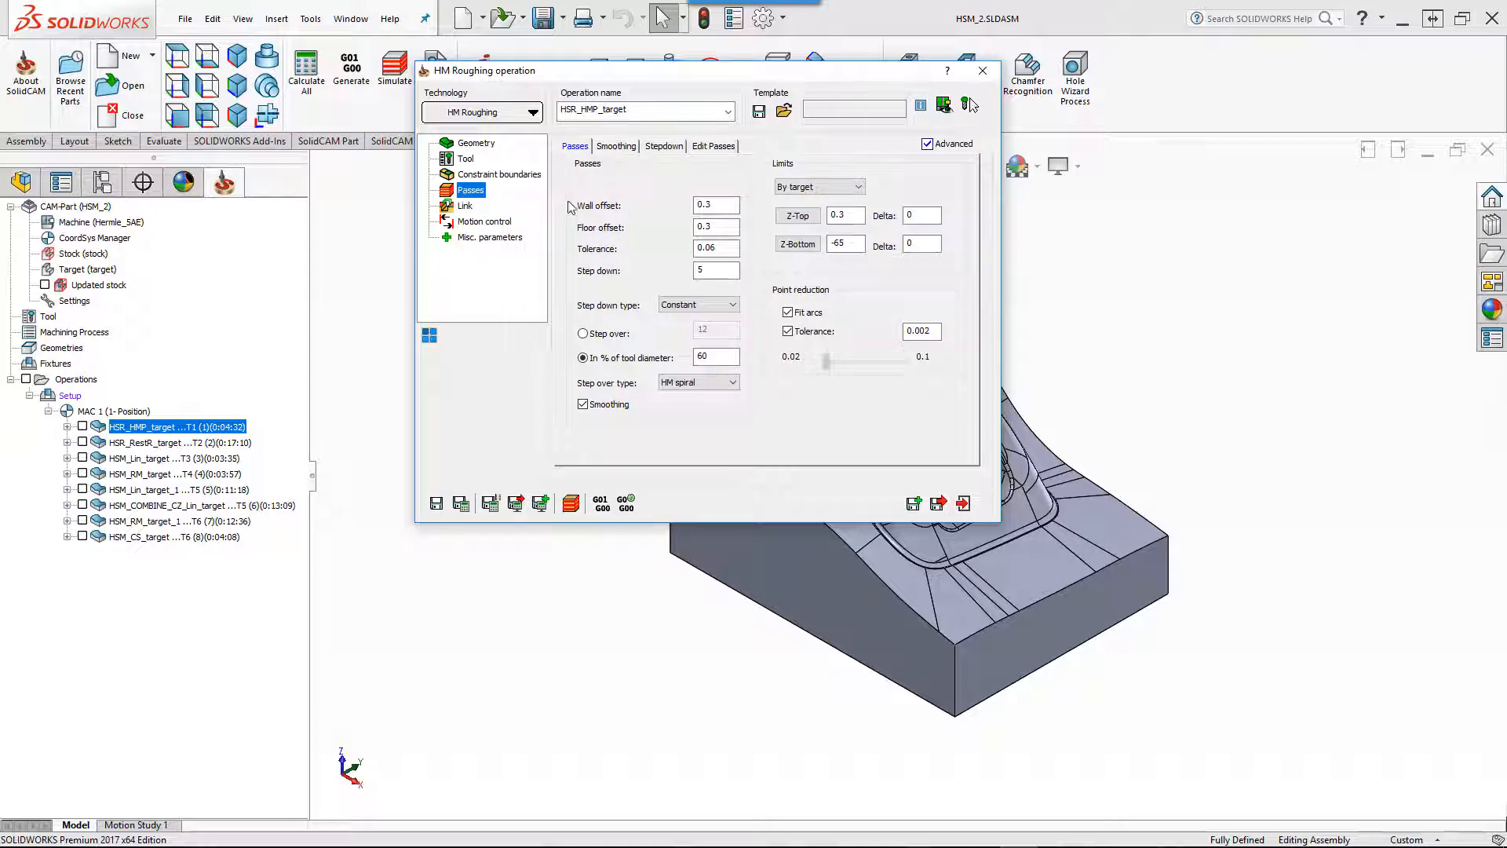
Check the pass offsets of the HSR_HMP_target roughing operation, run its SolidVerify simulation at increased speed, and exit the simulation.
left_click(709, 205)
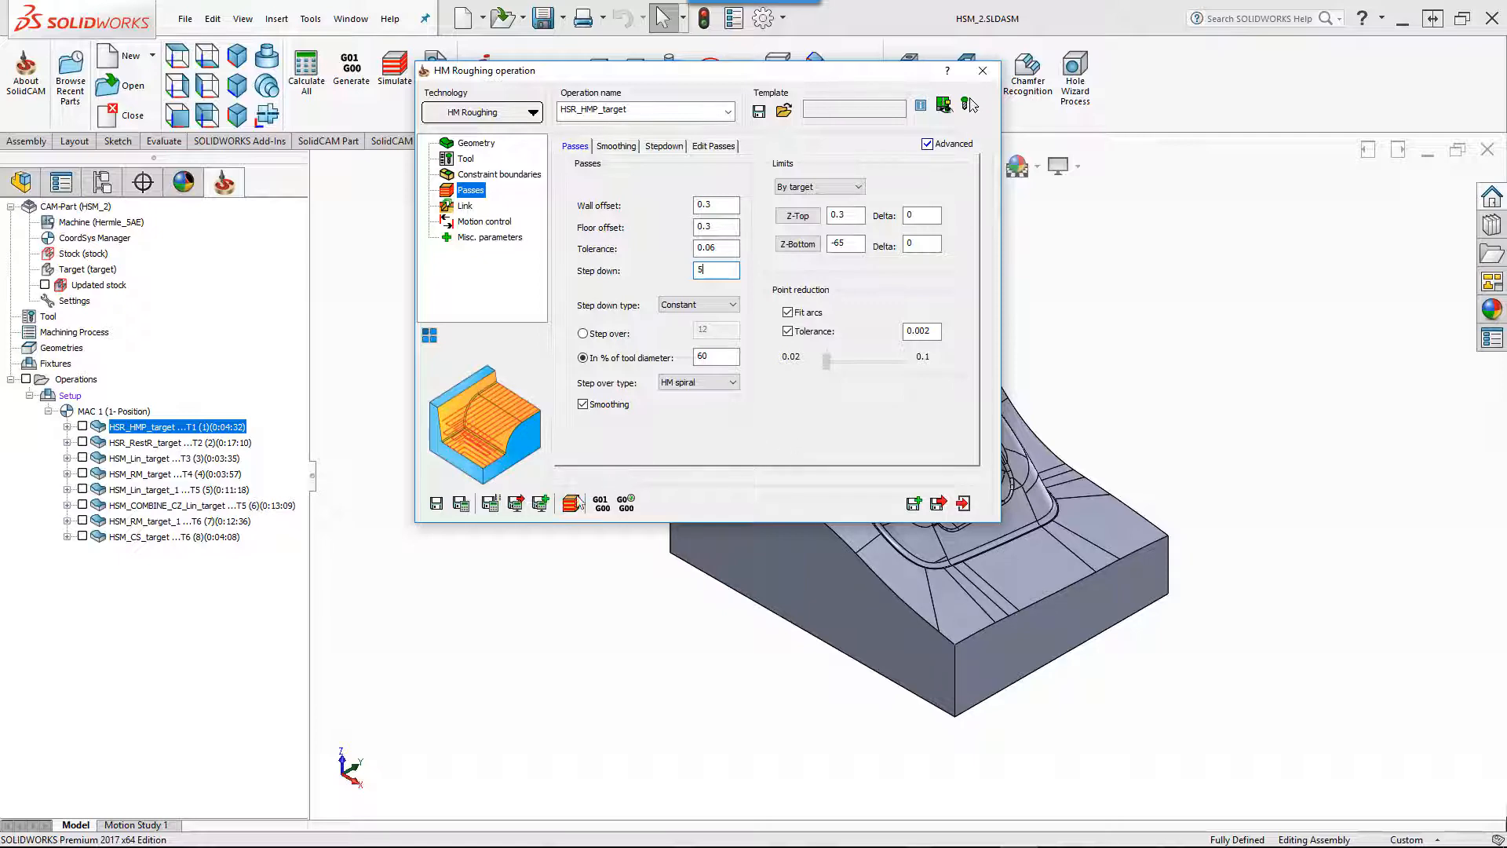
left_click(571, 503)
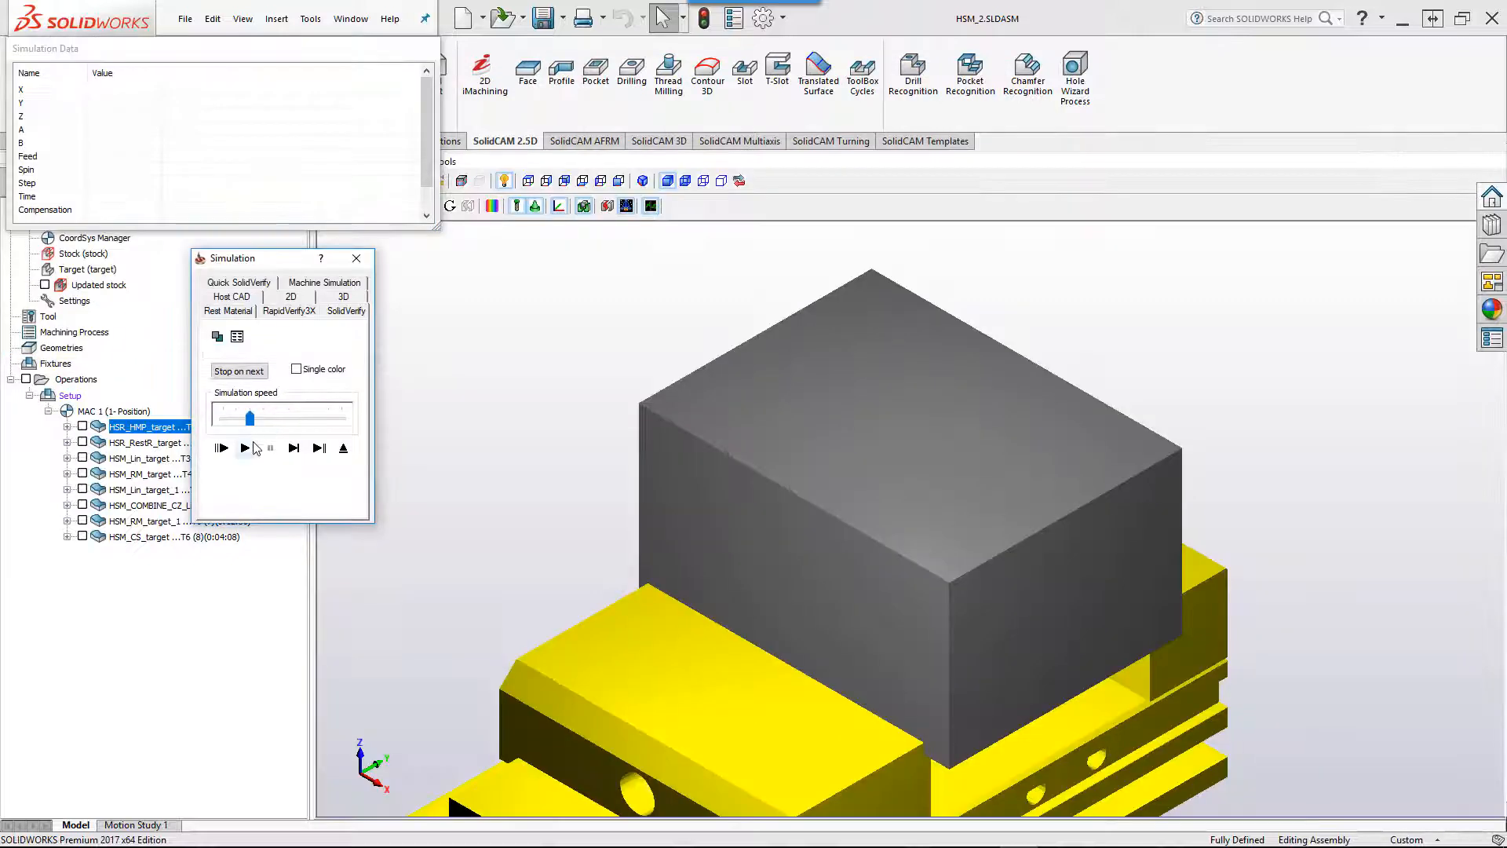
left_click(246, 448)
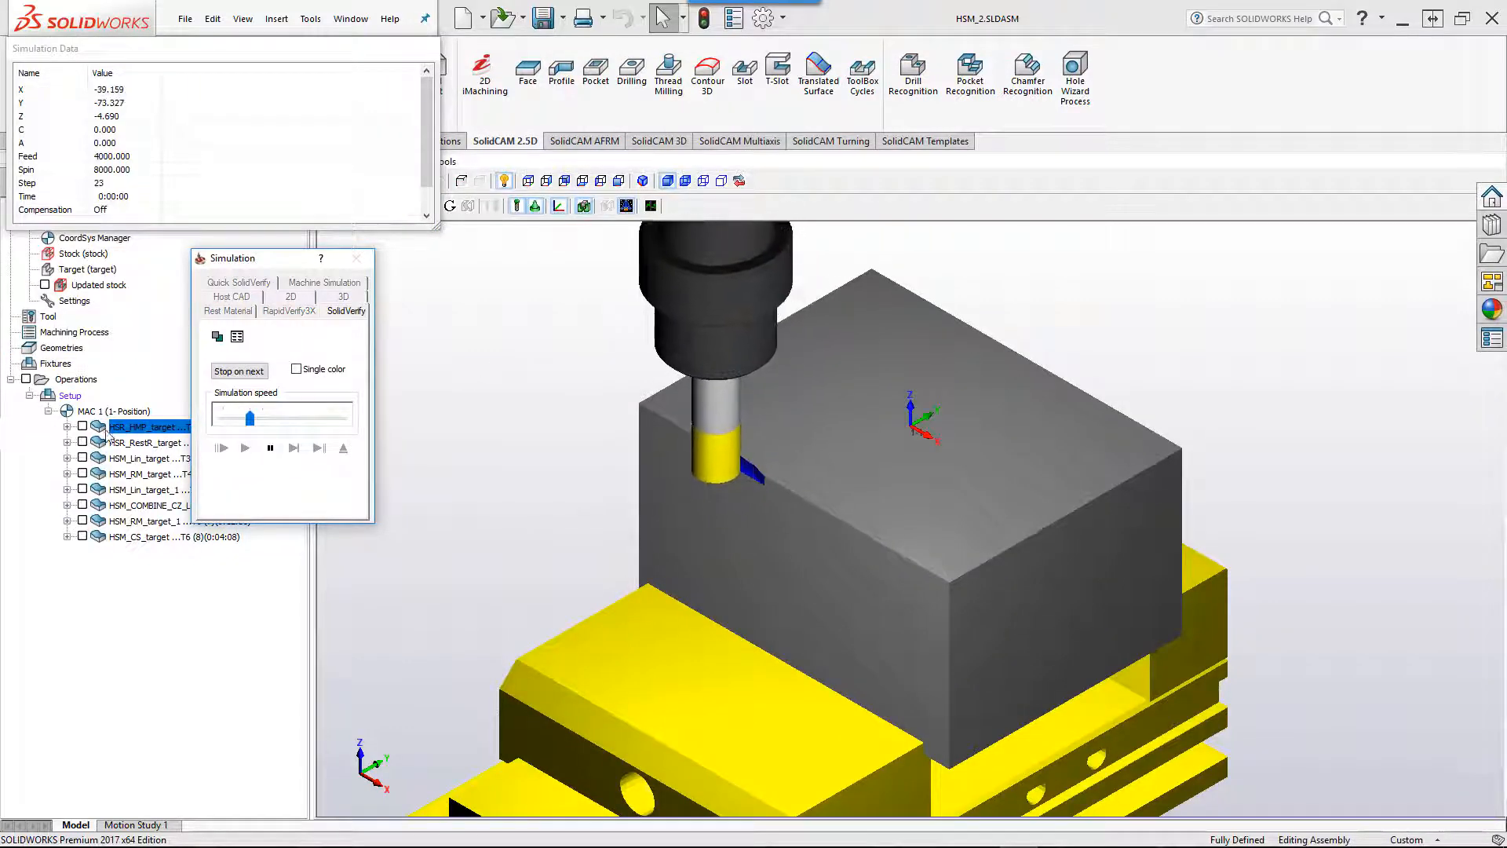
left_click(314, 421)
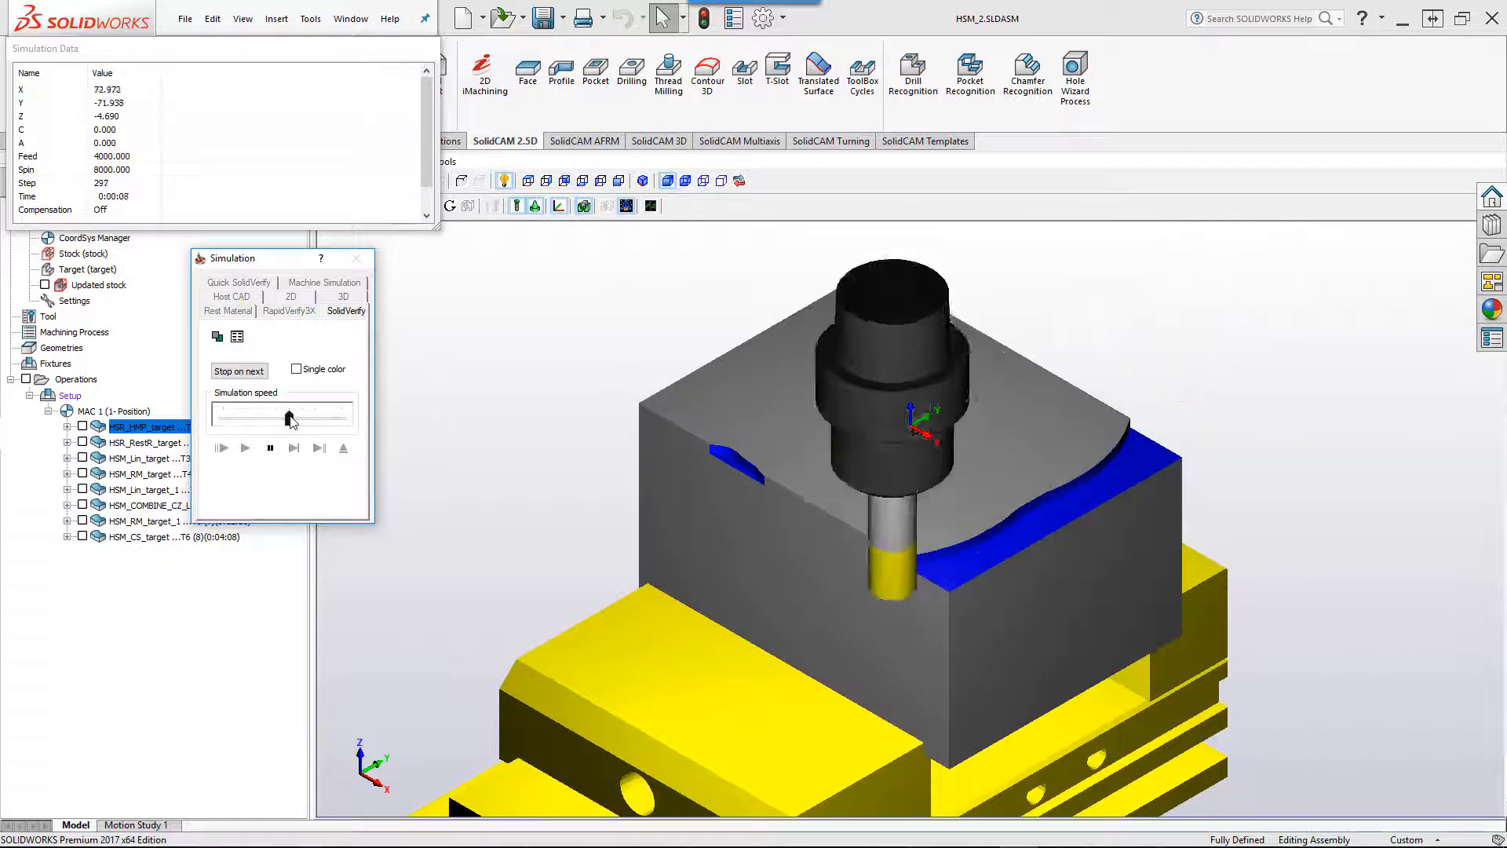
left_click(314, 420)
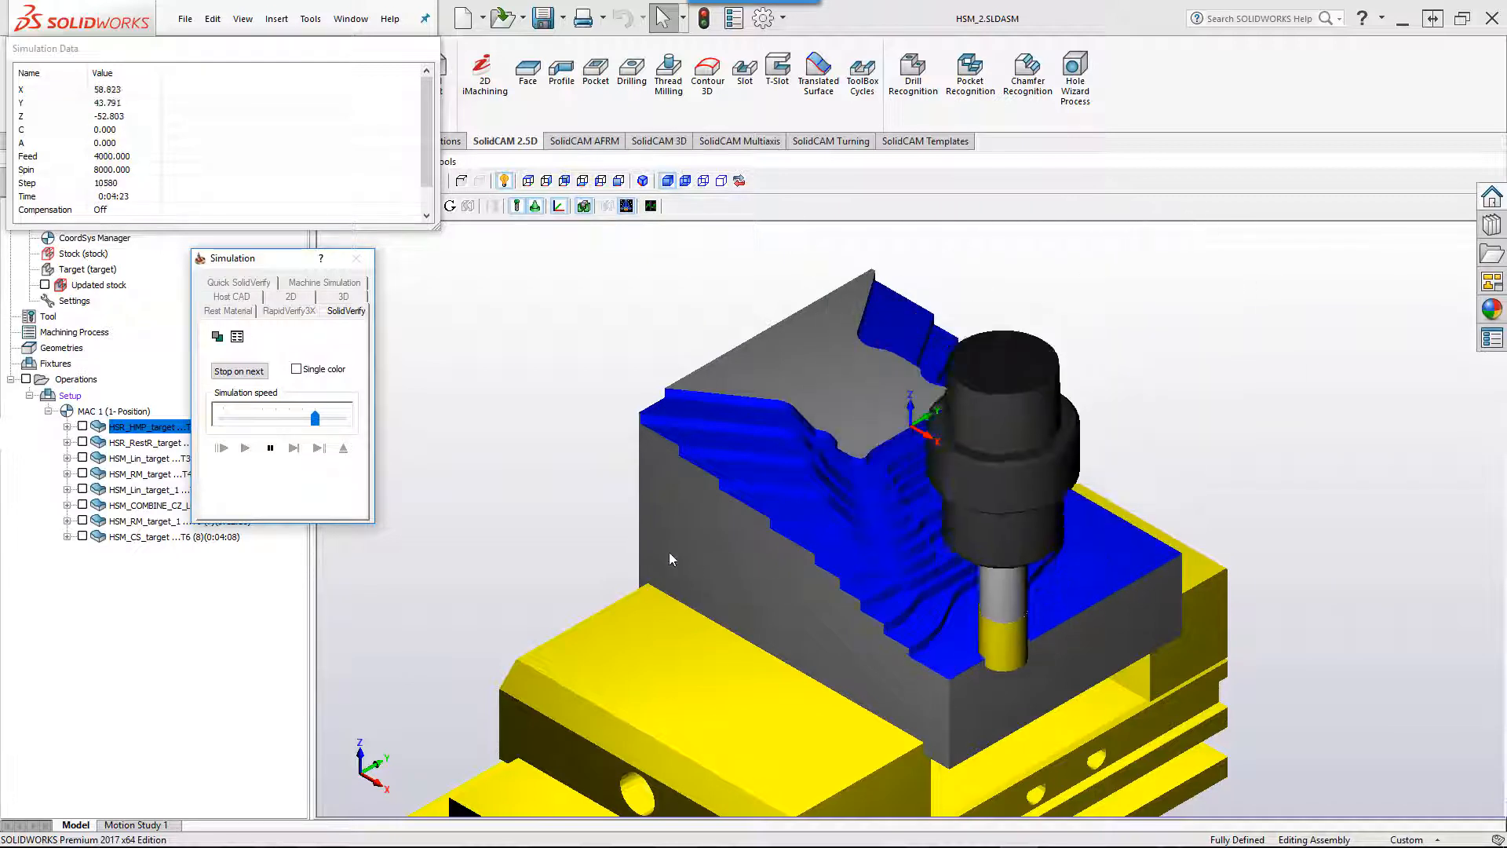
left_click(1303, 471)
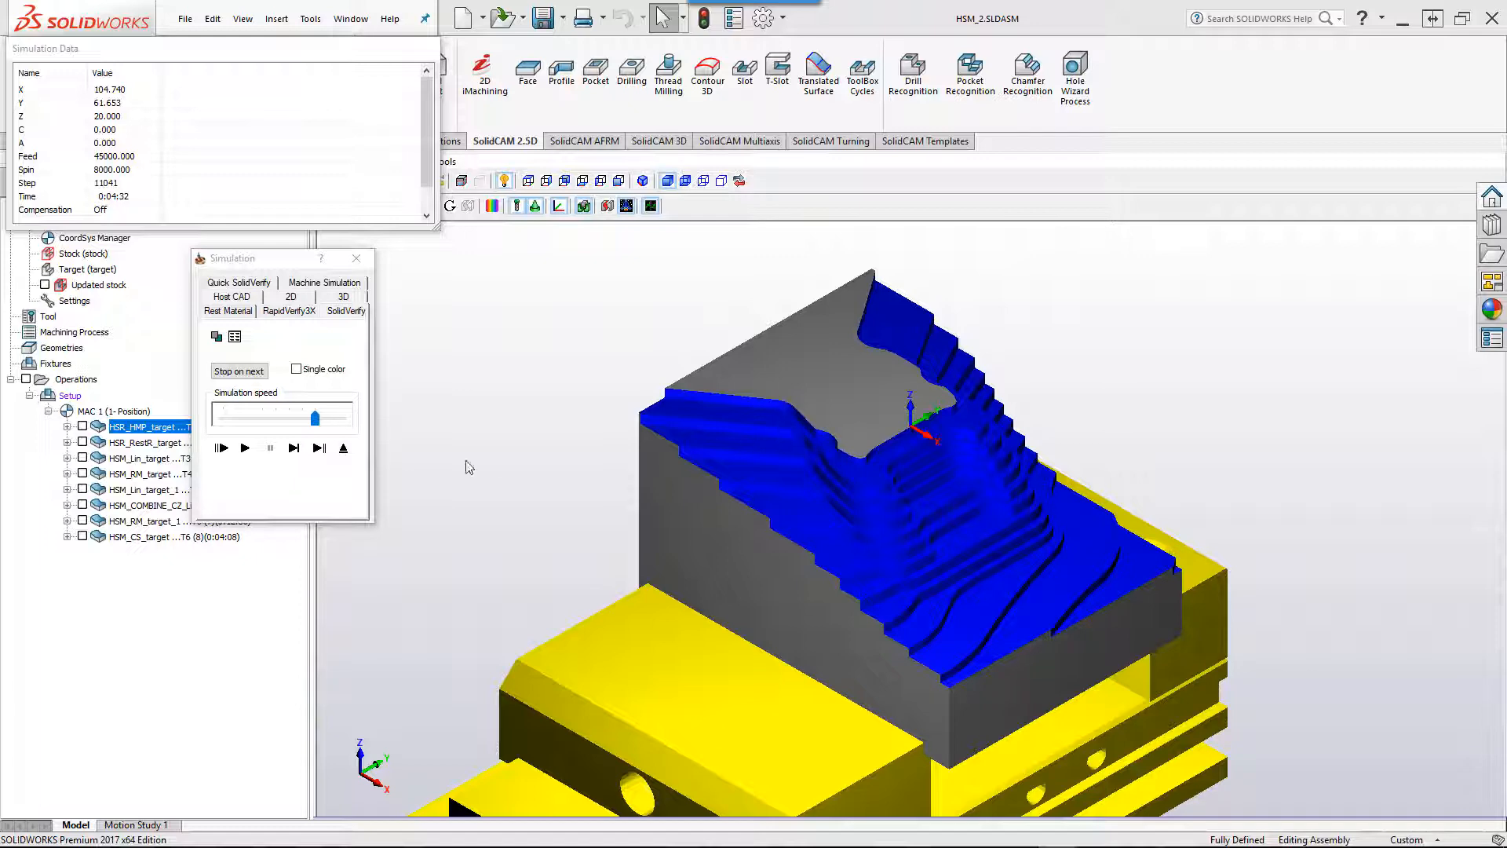
left_click(343, 447)
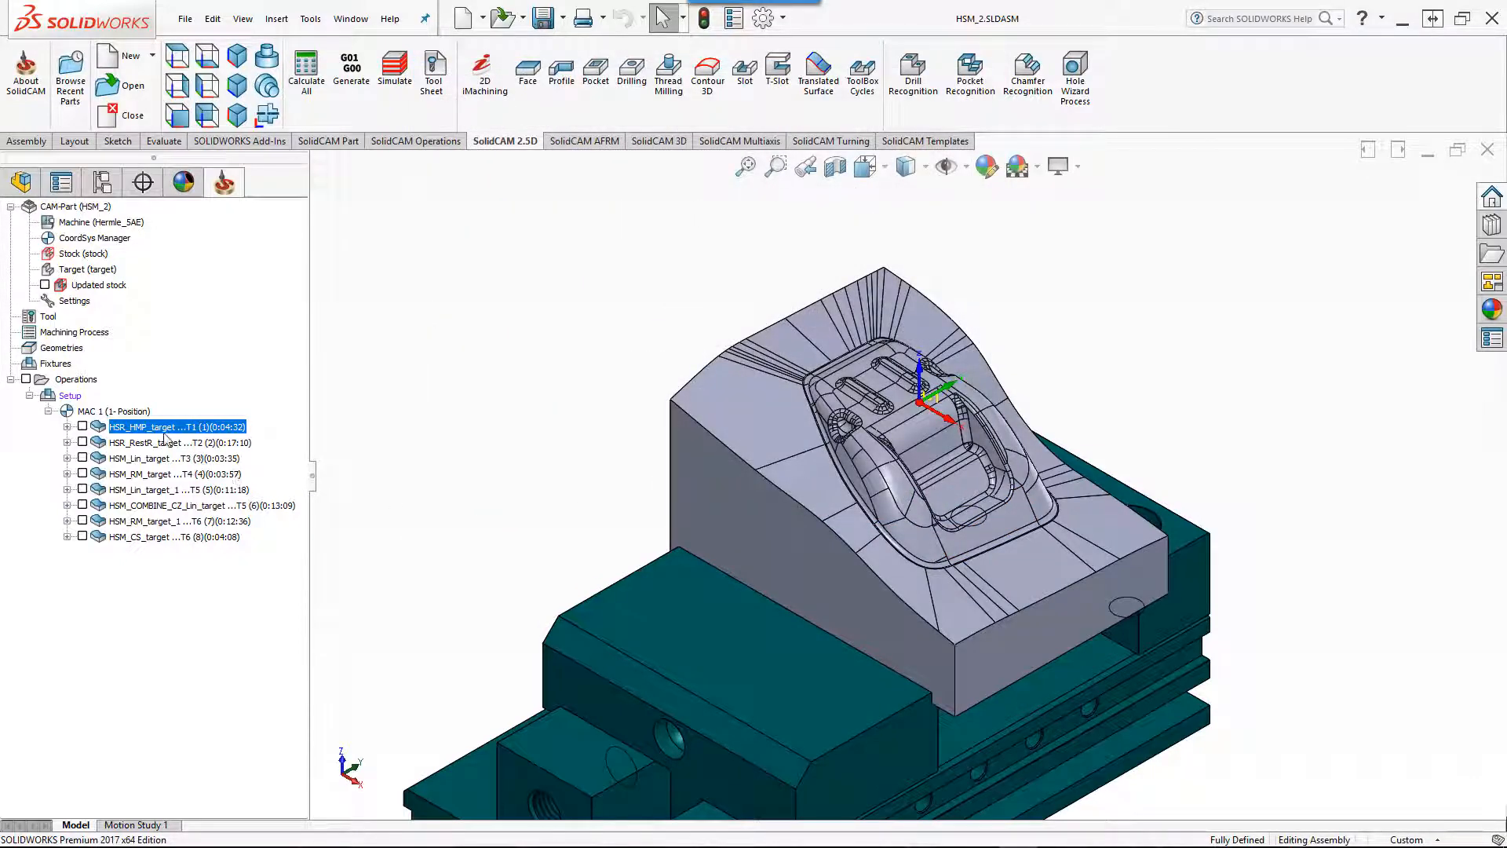
Review the tool and pass parameters of the HSR_RestR_target rest roughing operation and run its SolidVerify simulation.
double_click(166, 441)
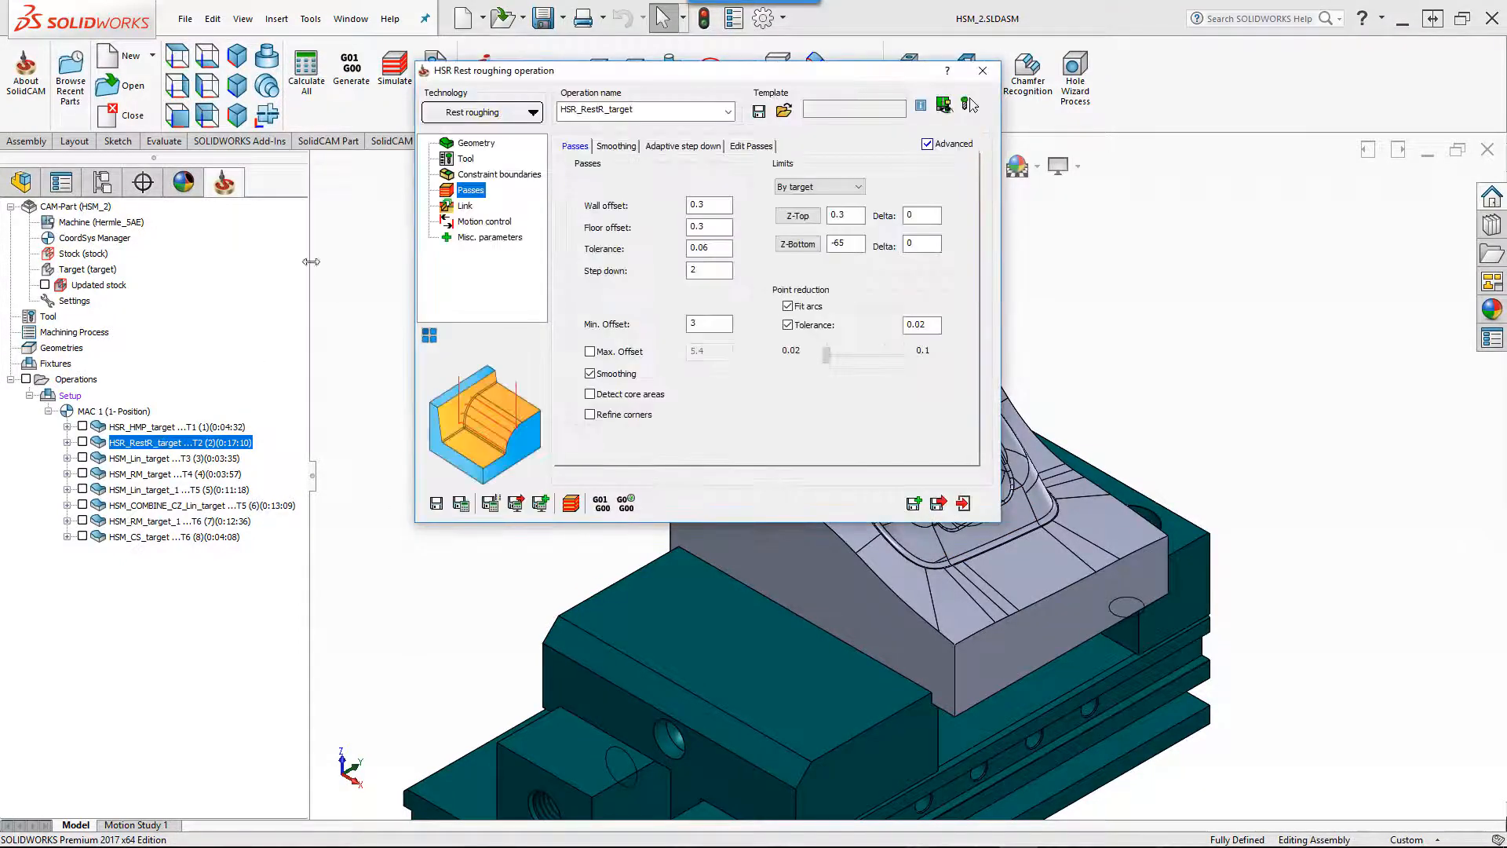
left_click(466, 160)
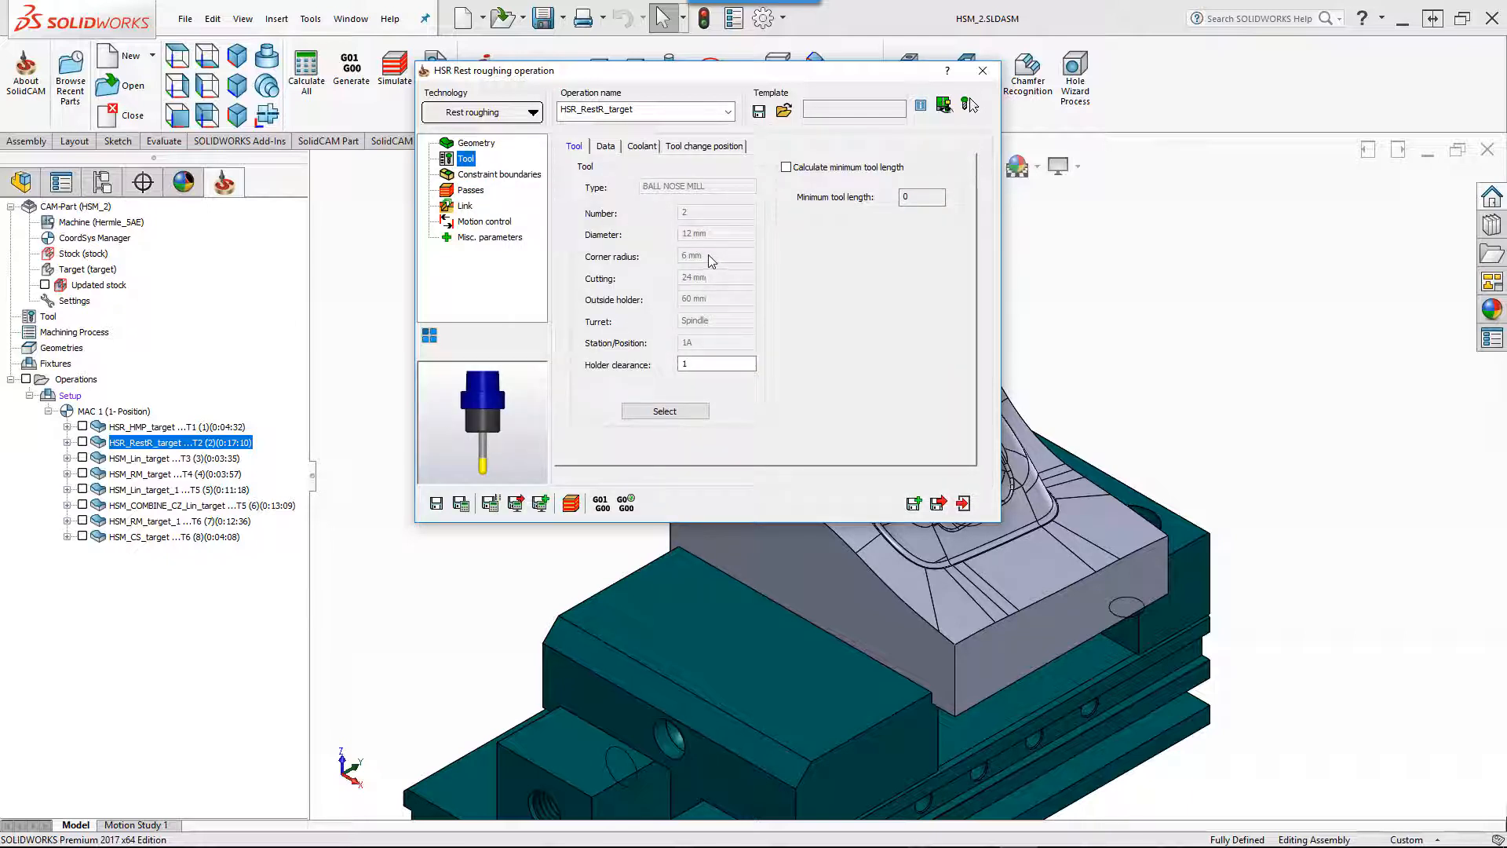
left_click(473, 192)
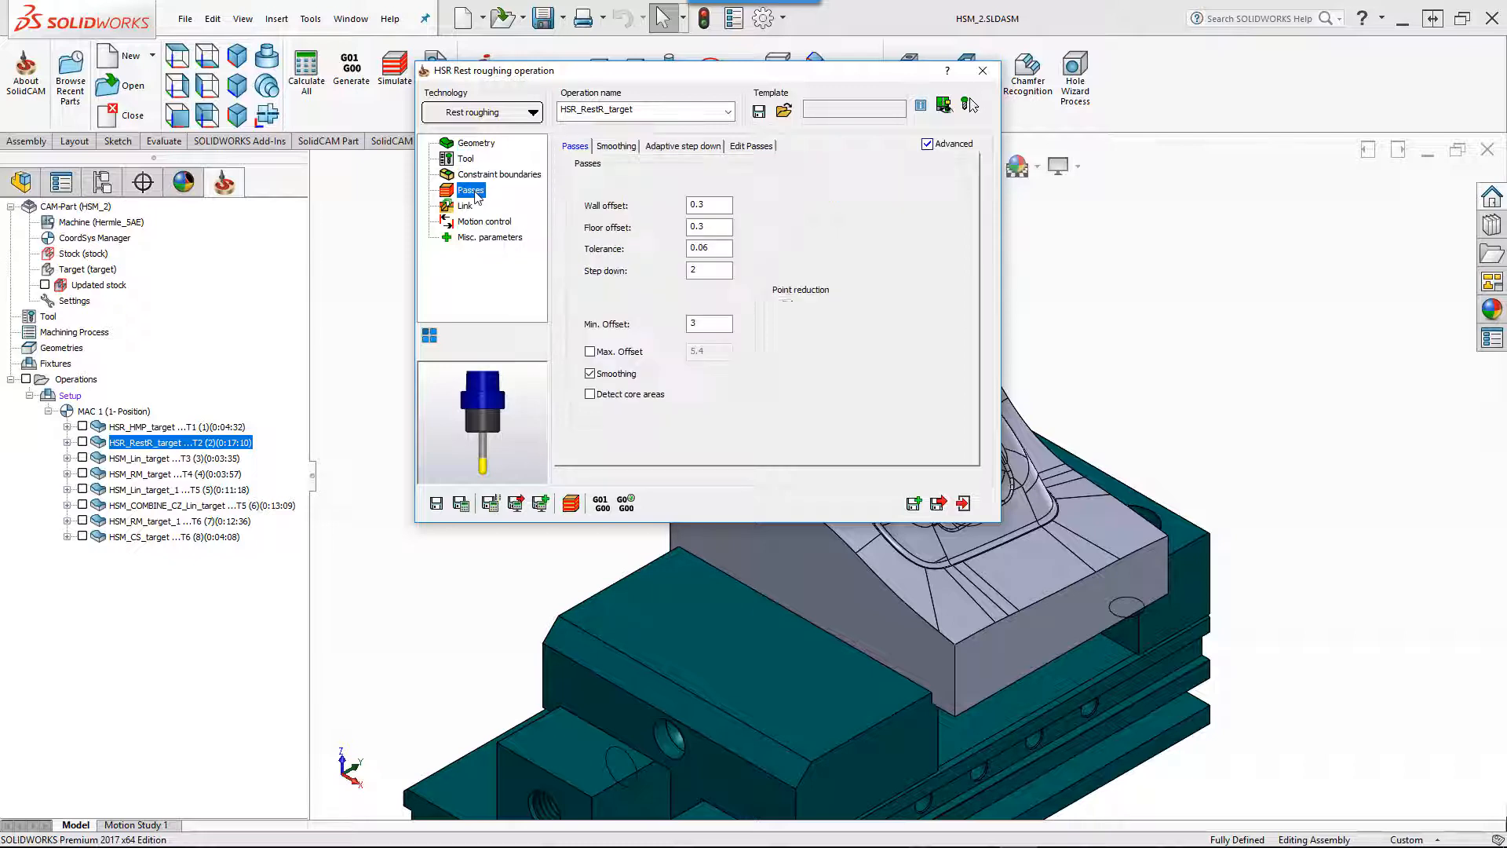
left_click(713, 209)
left_click(718, 227)
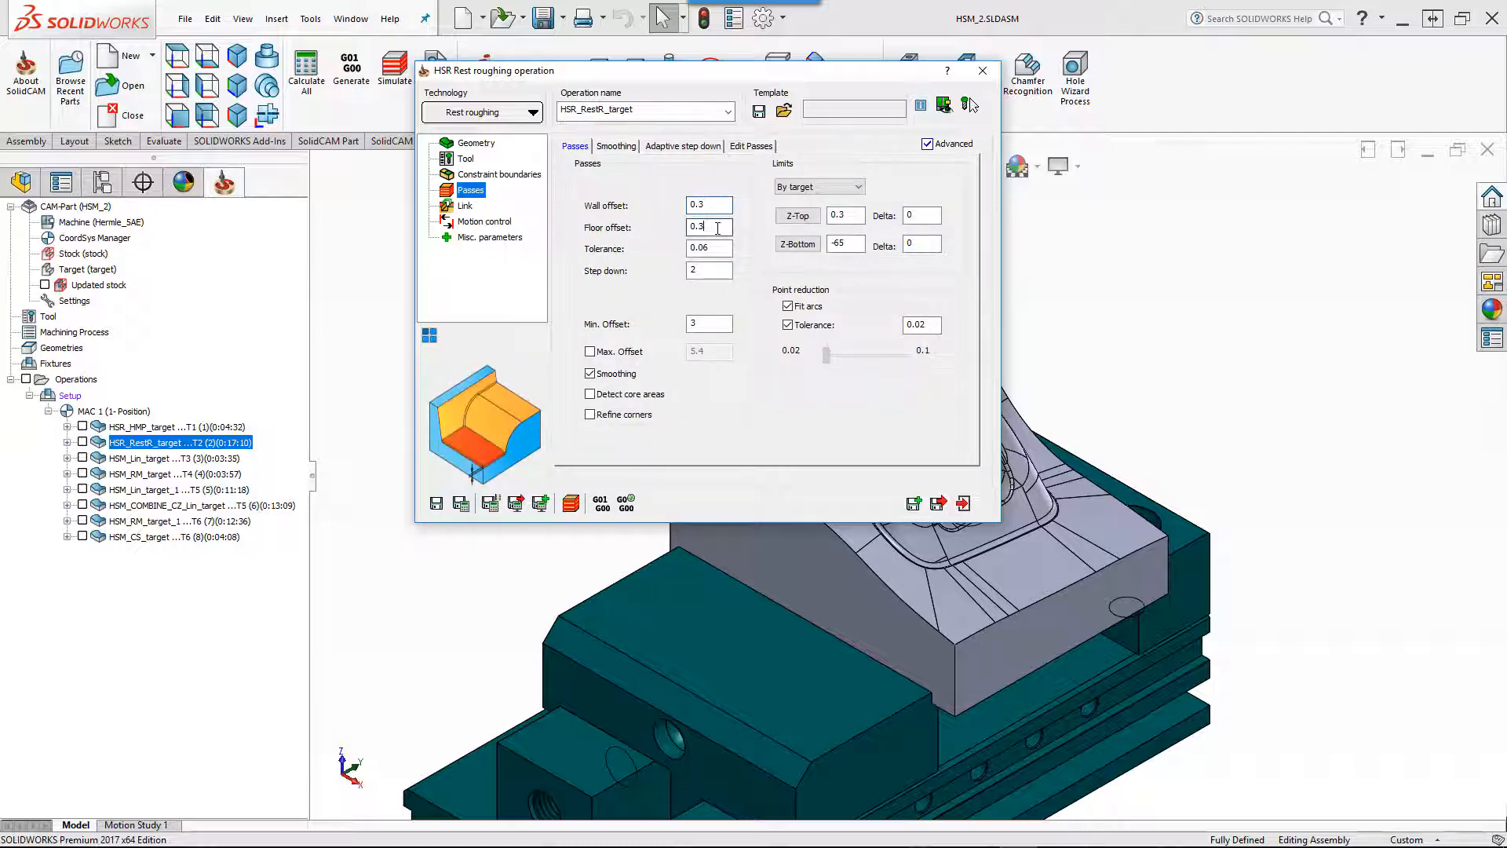
left_click(710, 249)
left_click(706, 270)
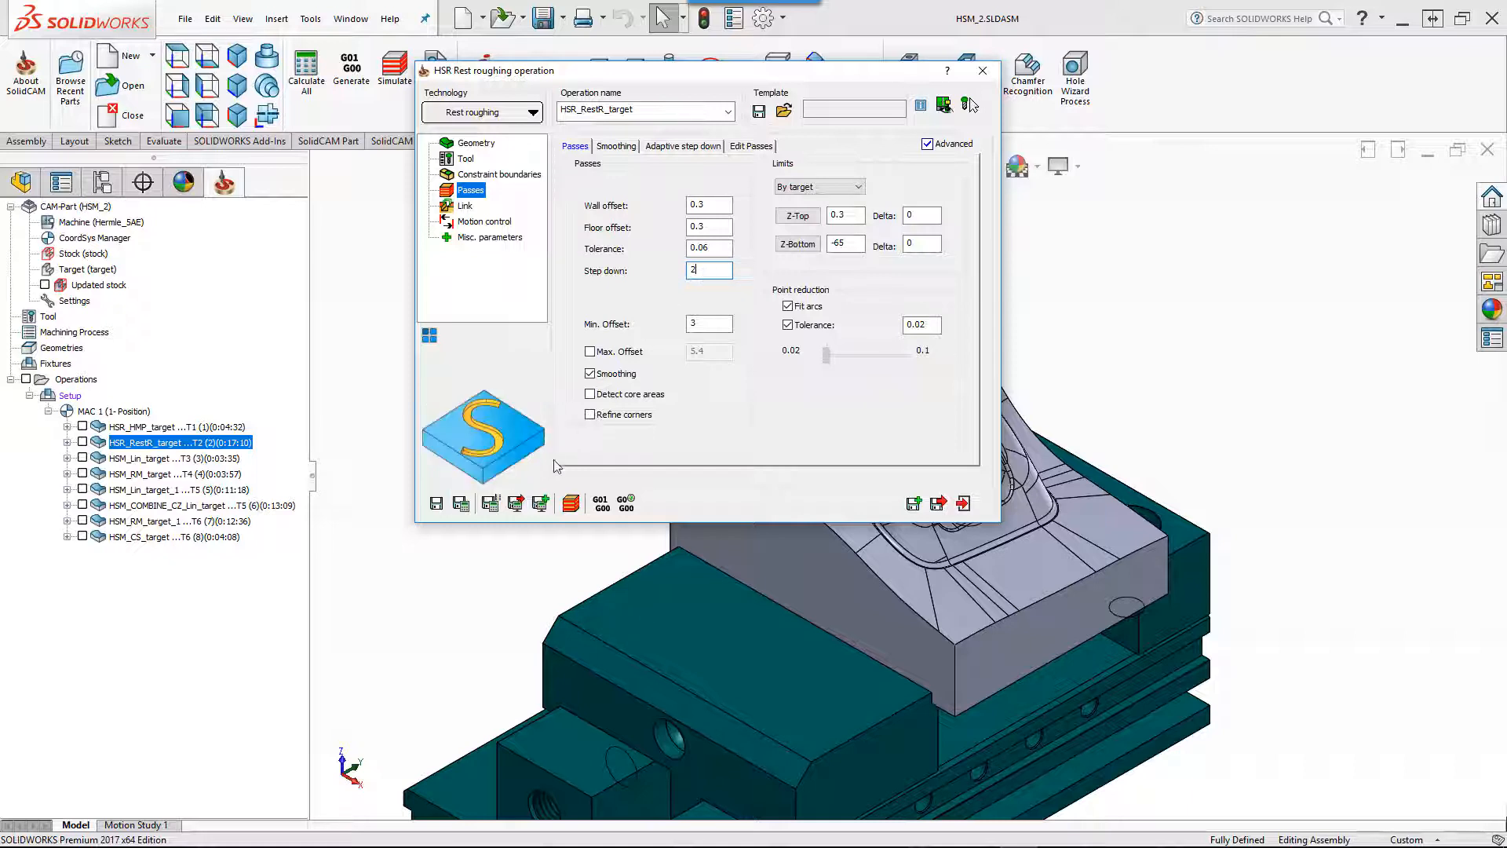
left_click(571, 507)
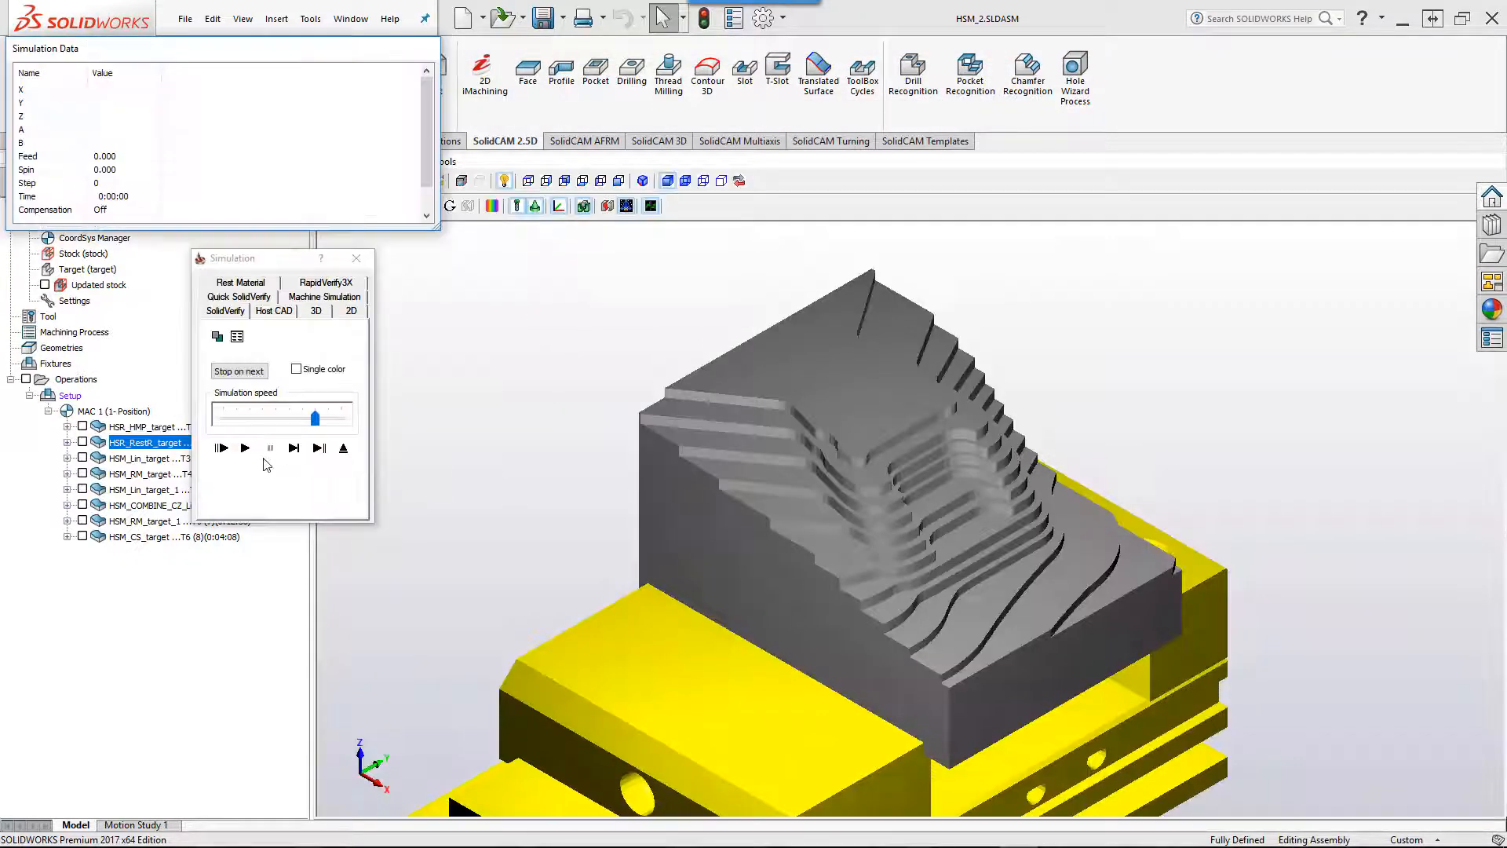
left_click(245, 448)
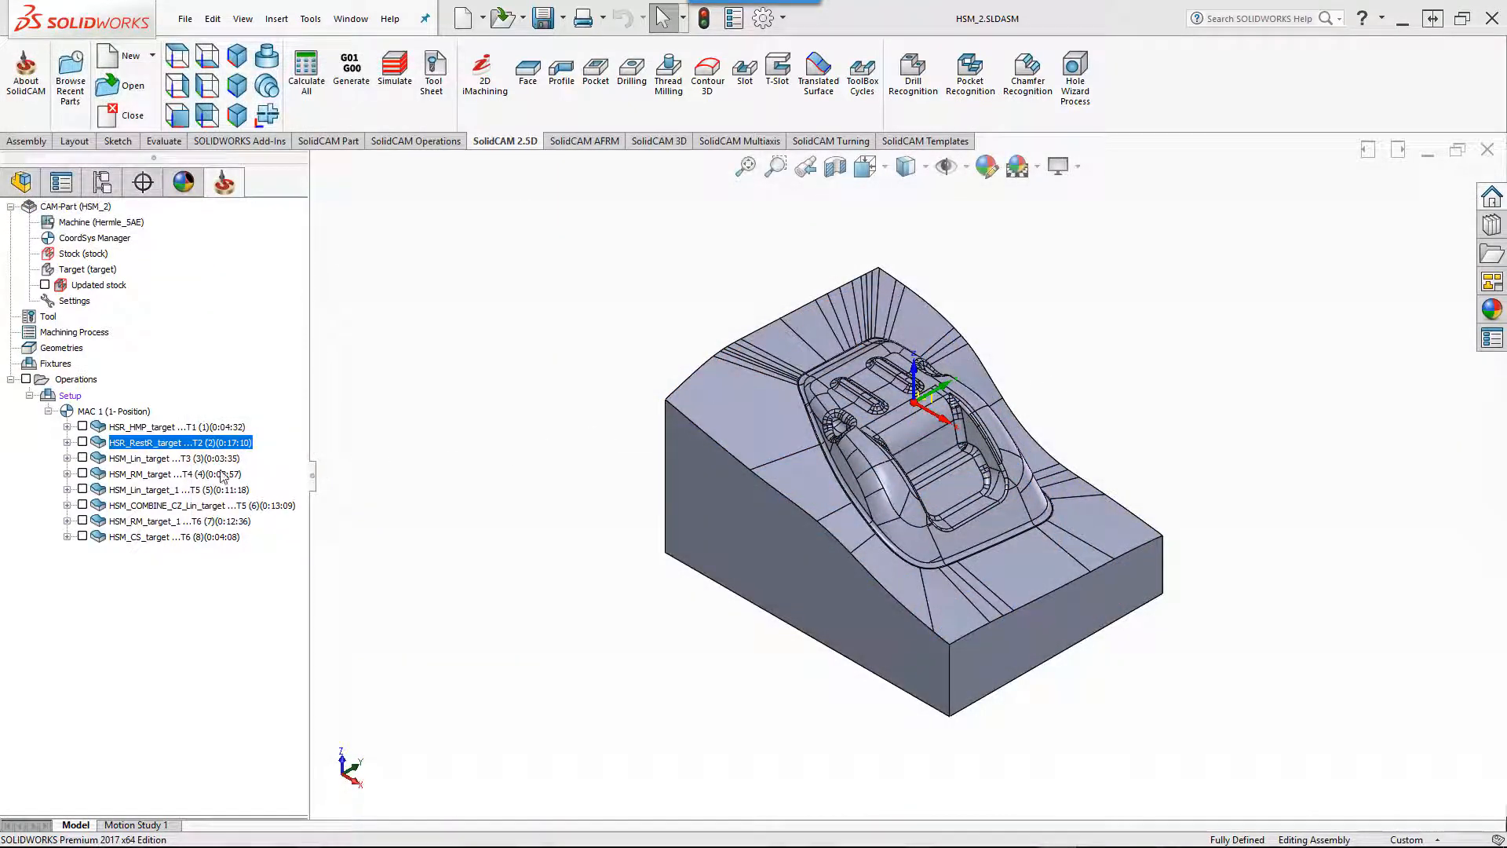
Open the HSM_Lin_target linear machining operation and review its fillet geometry, tool, wall and floor offsets, and step over.
left_click(181, 459)
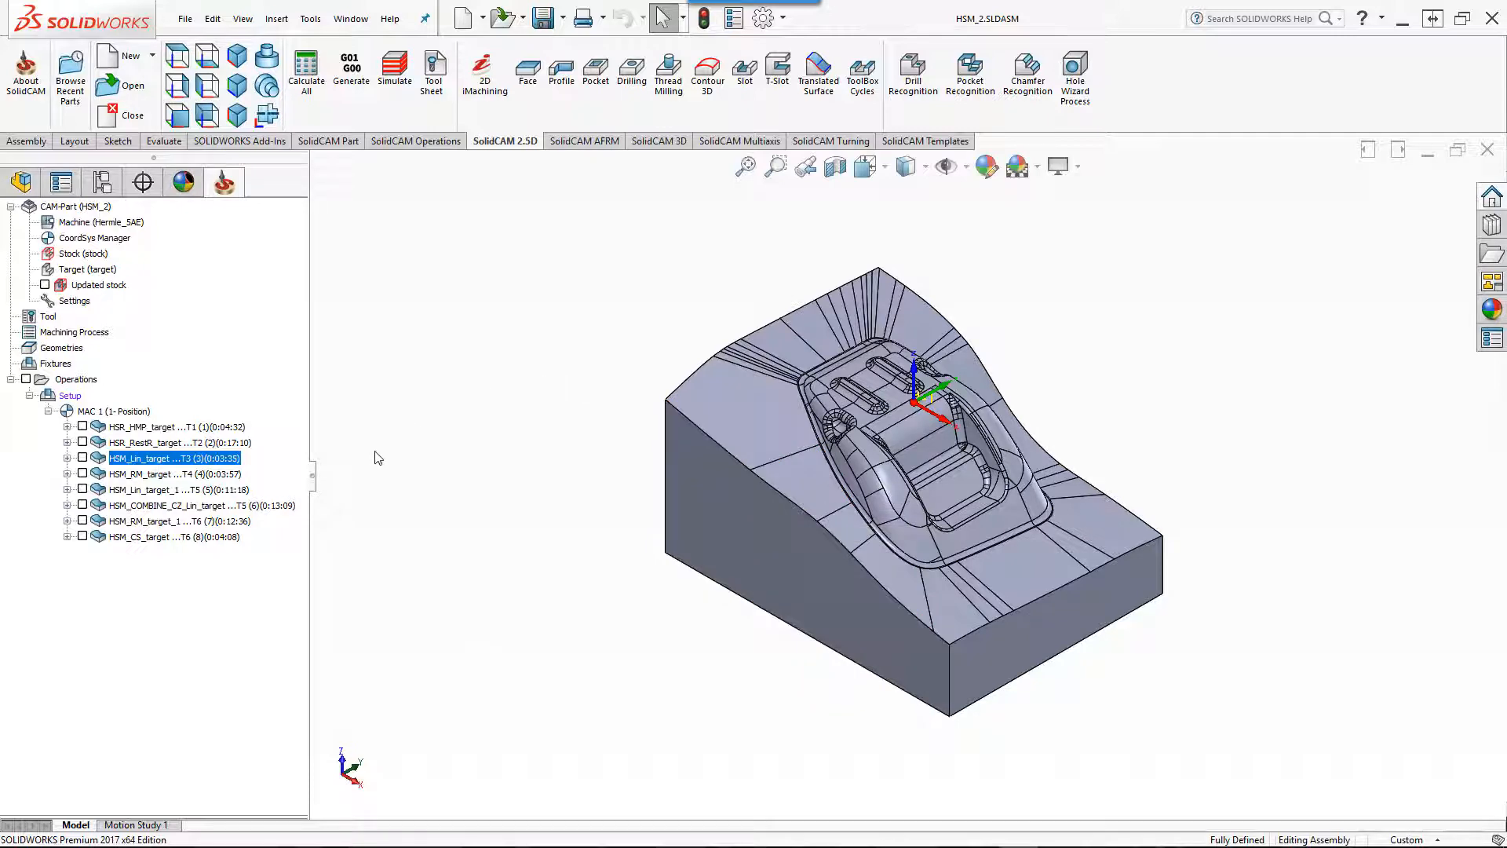
double_click(148, 460)
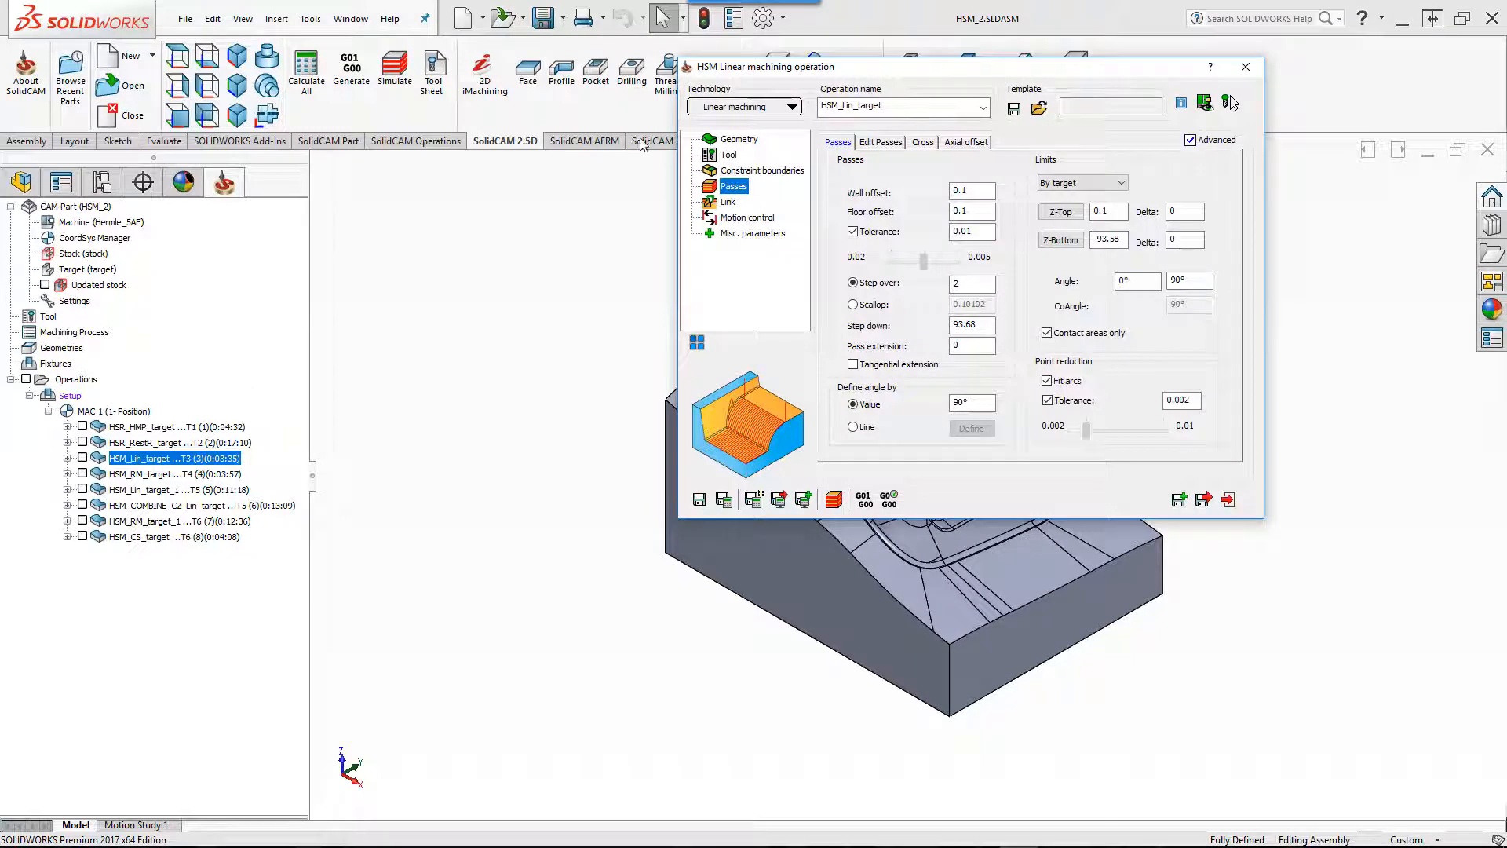
left_click(726, 142)
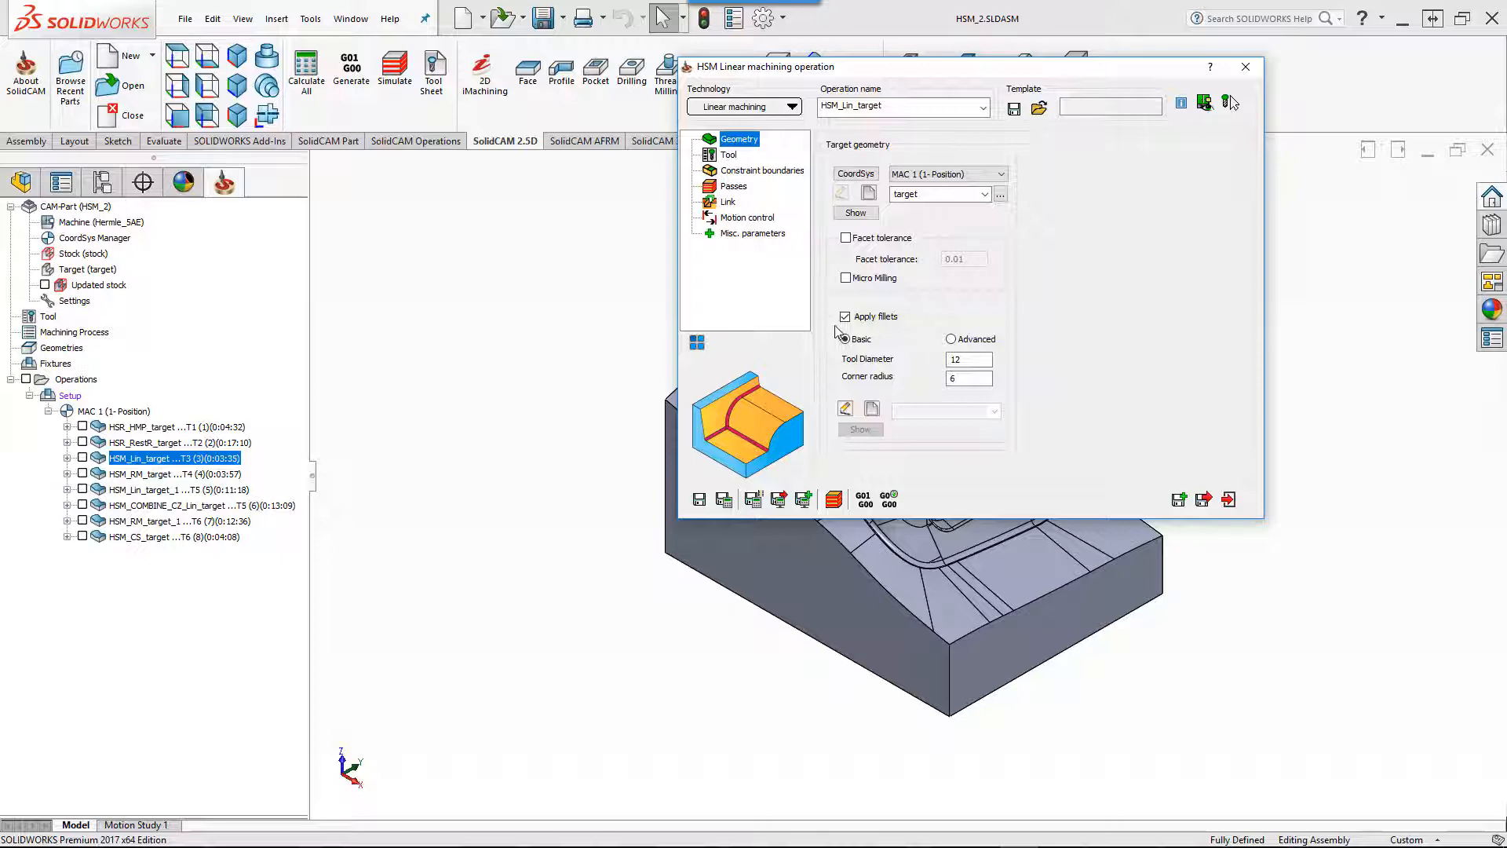
left_click(729, 155)
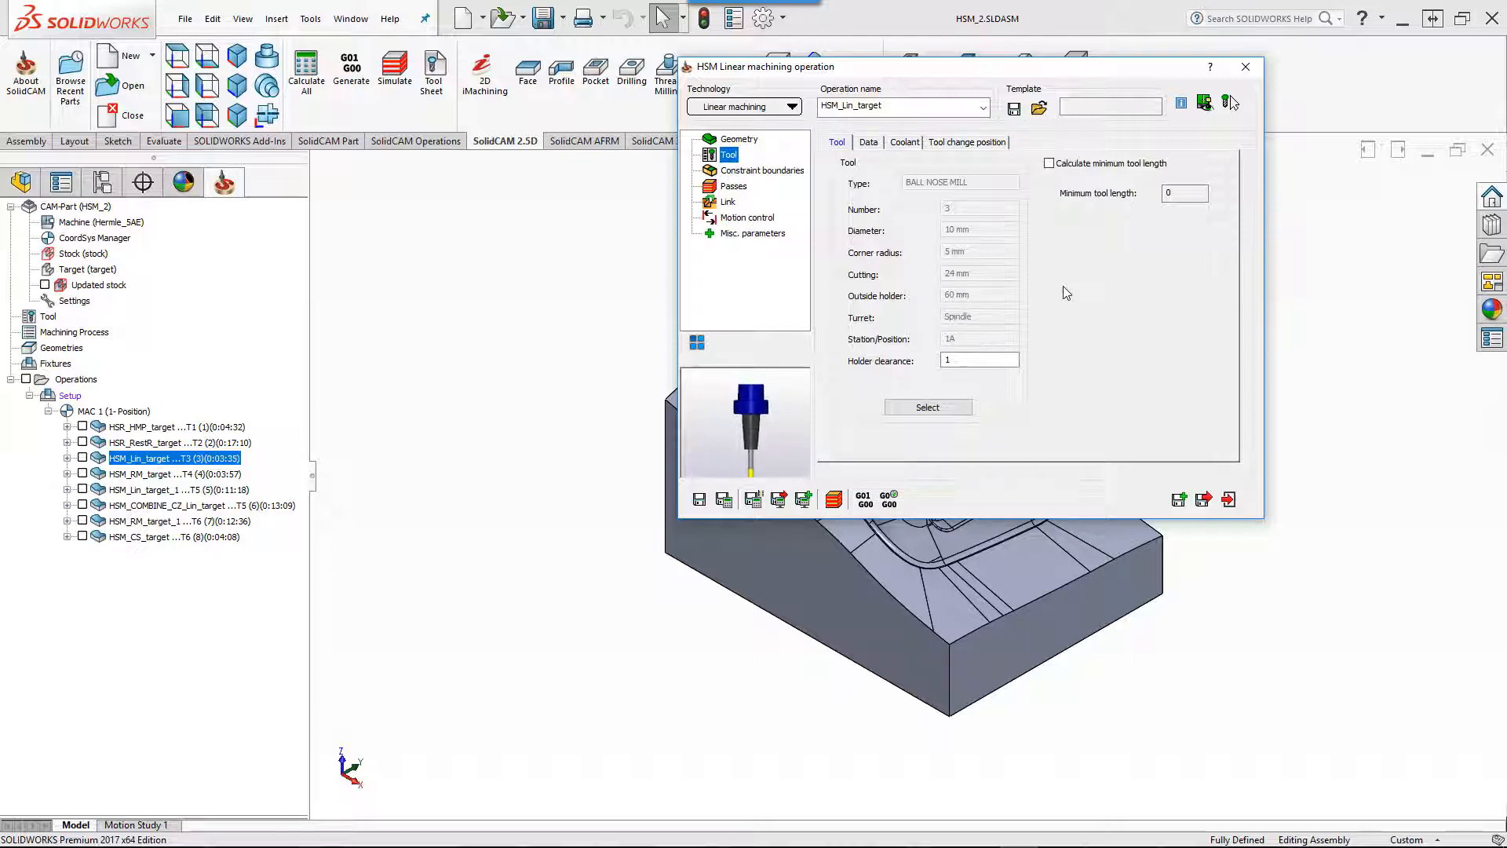
left_click(734, 189)
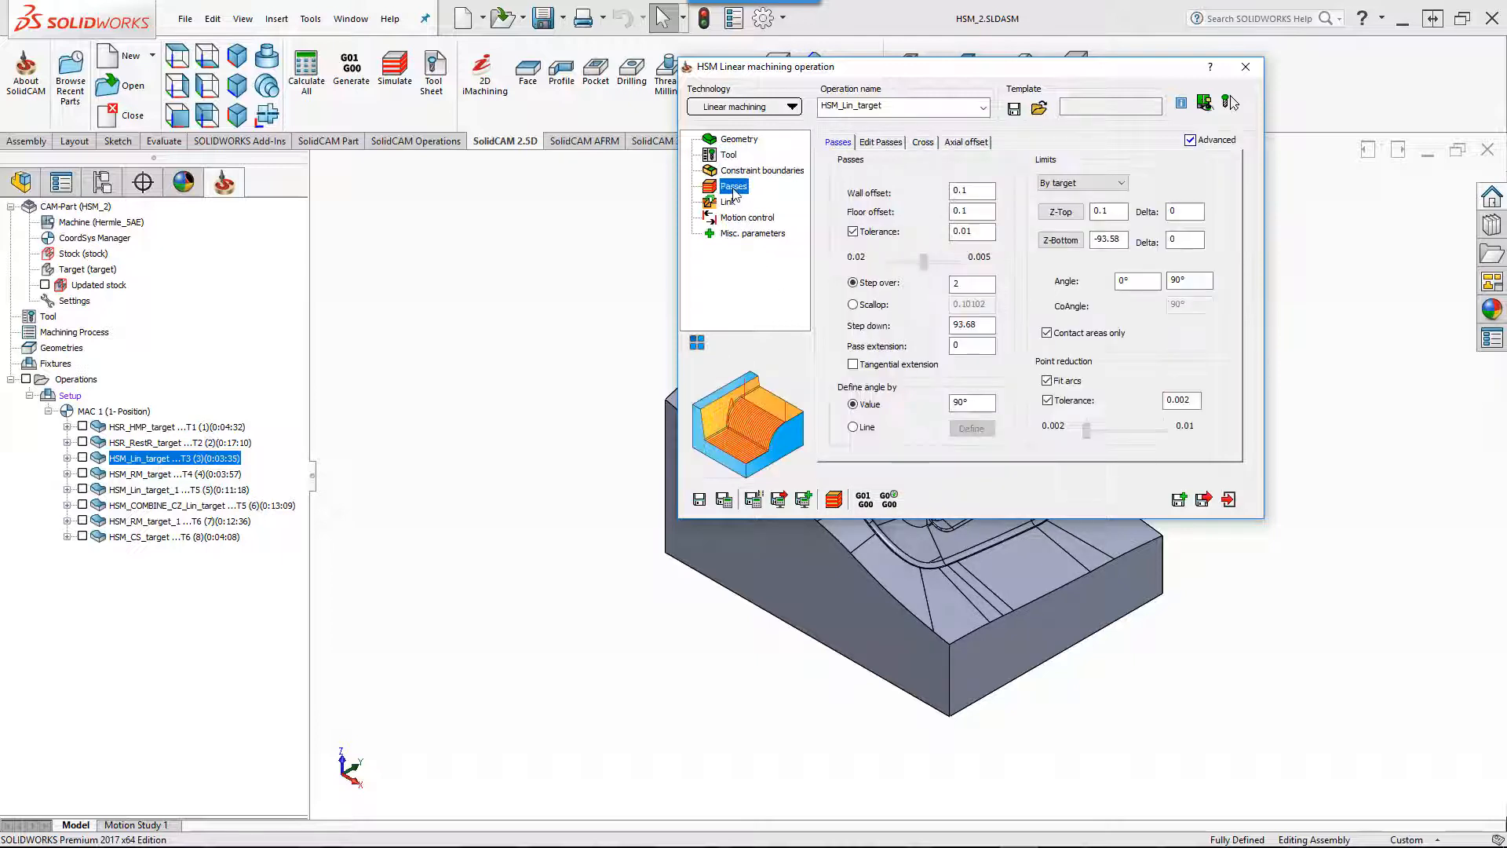
left_click(976, 187)
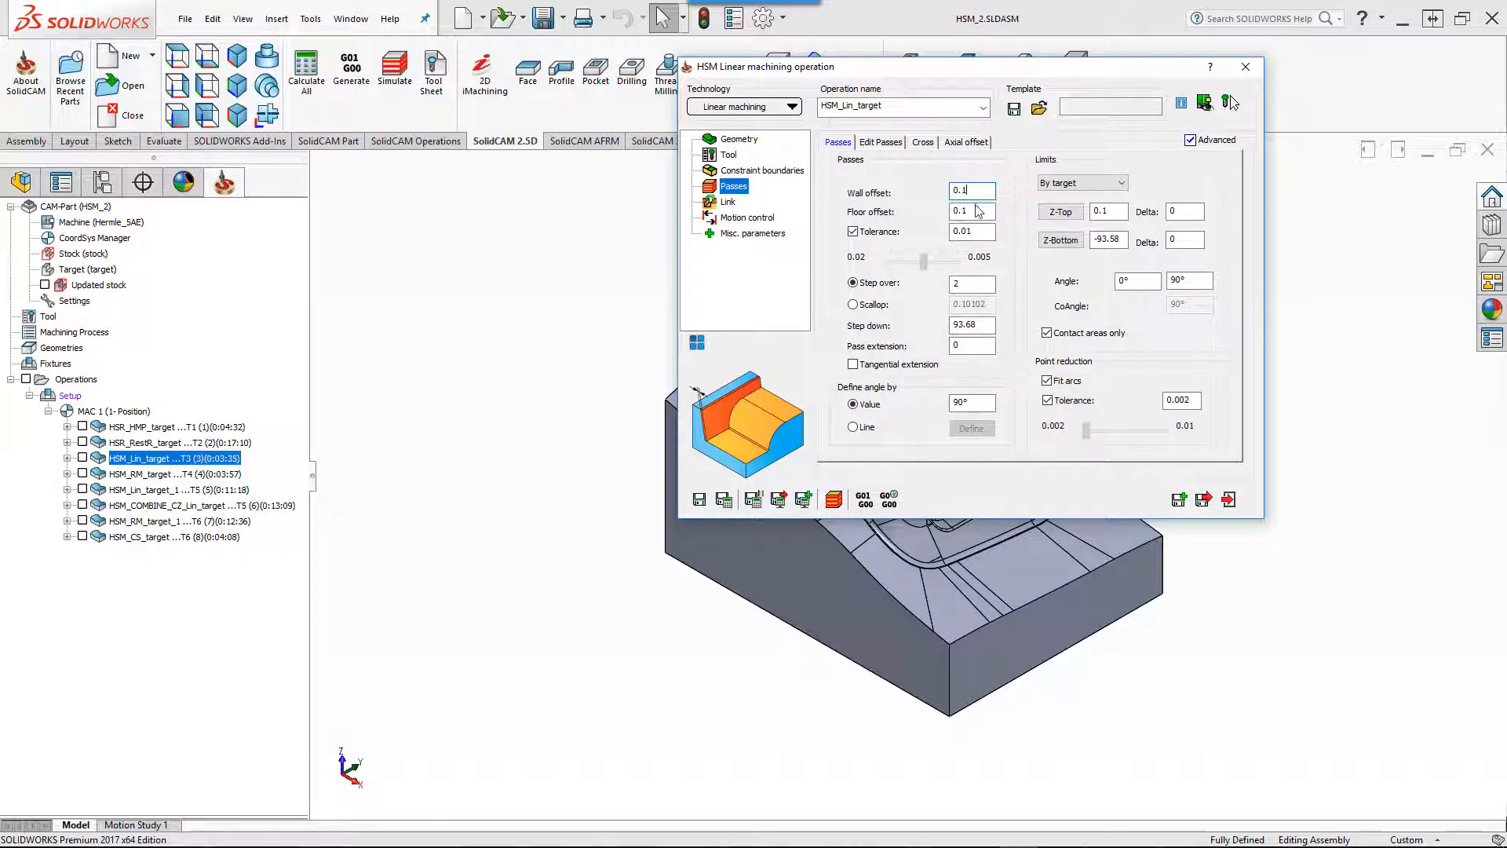
left_click(976, 210)
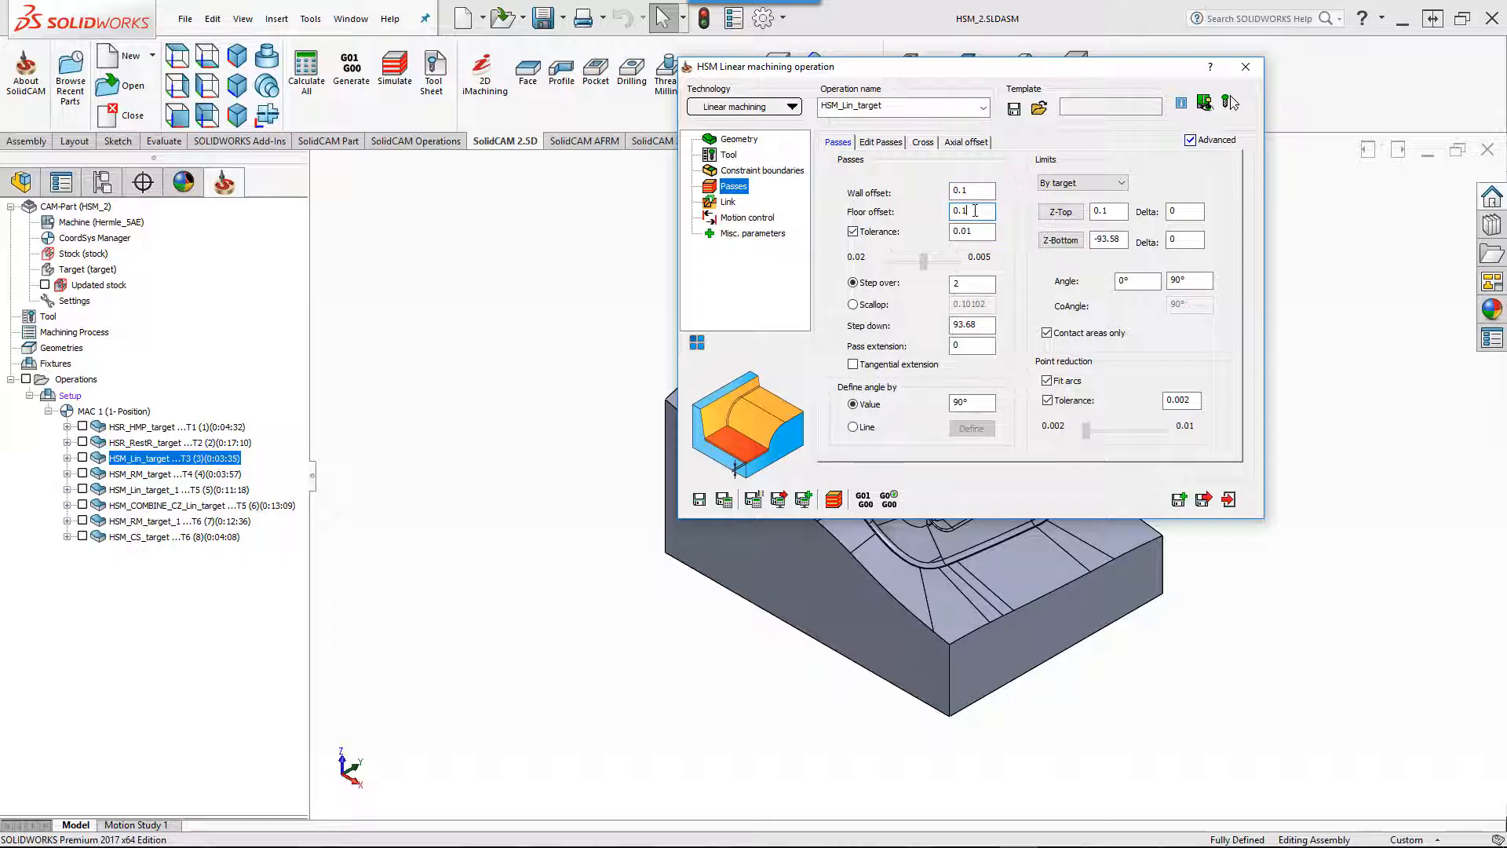
left_click(973, 283)
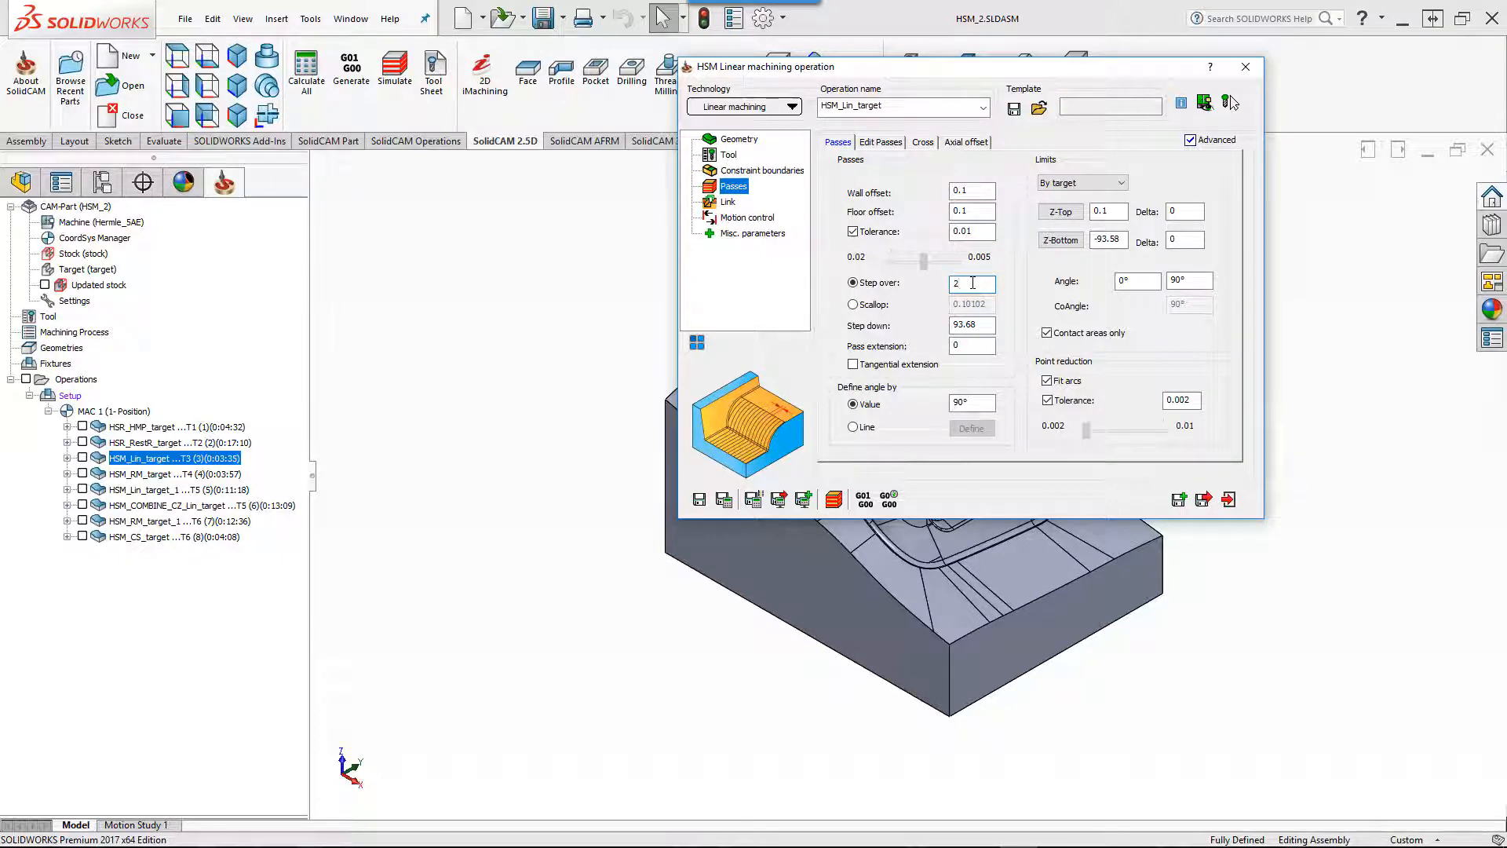
Run the Host CAD simulation of HSM_Lin_target, inspect the linear toolpath up close on the model, and exit the simulation.
left_click(834, 501)
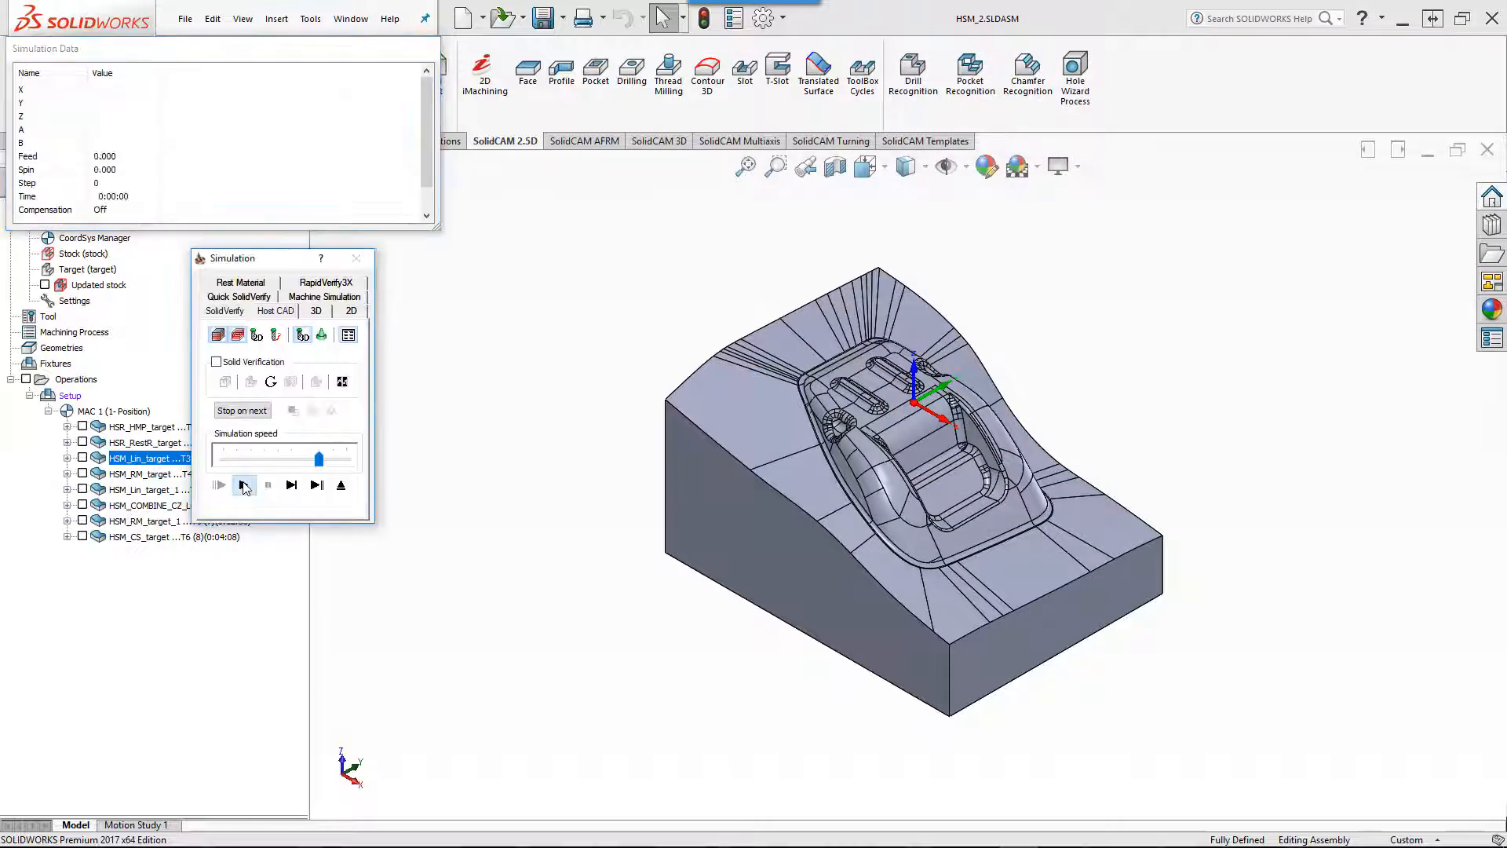
left_click(244, 486)
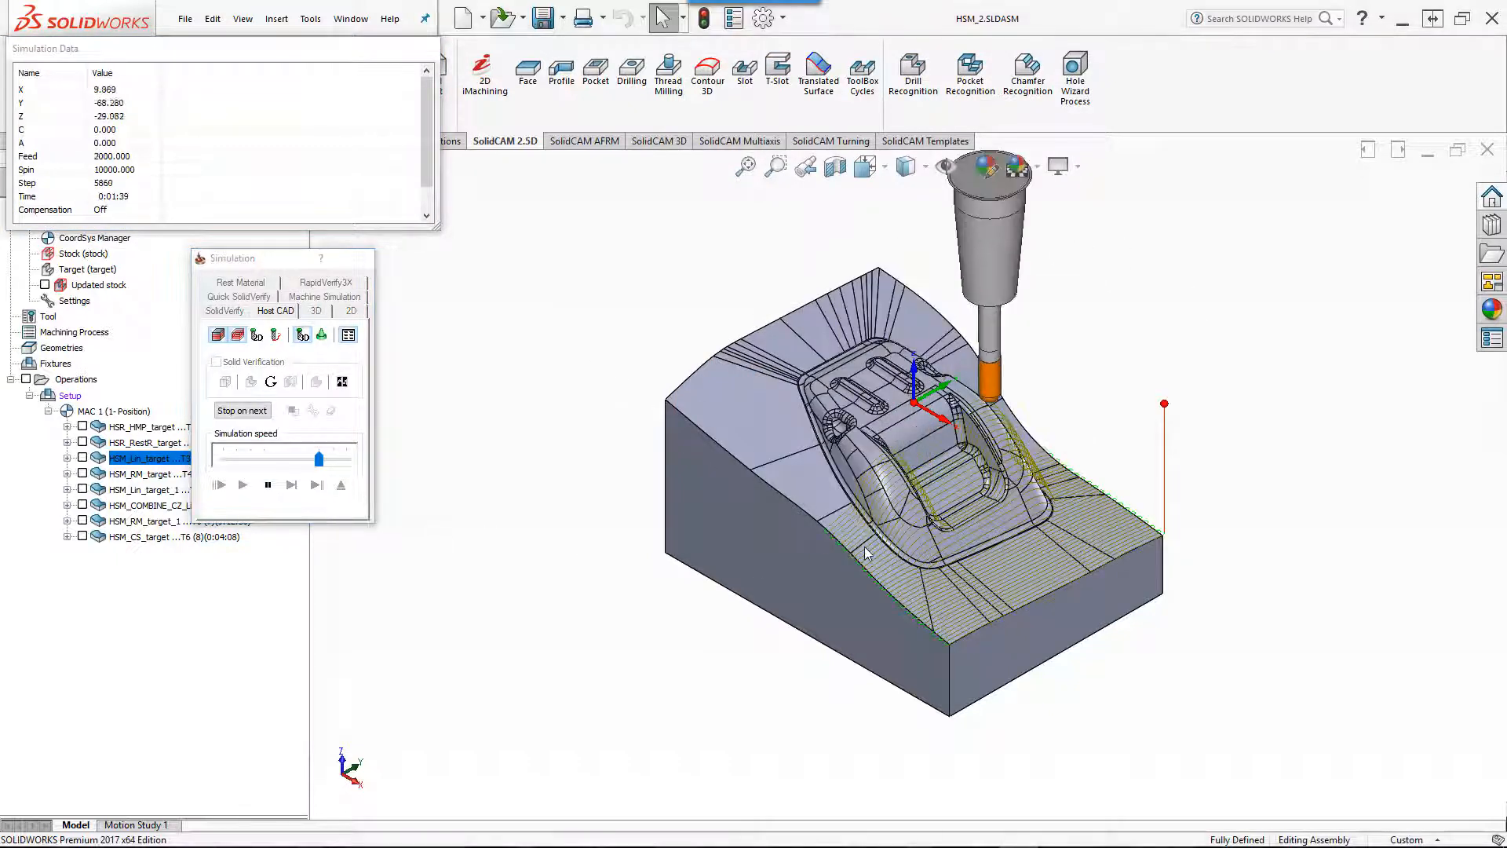
scroll(856, 528, "down", 5)
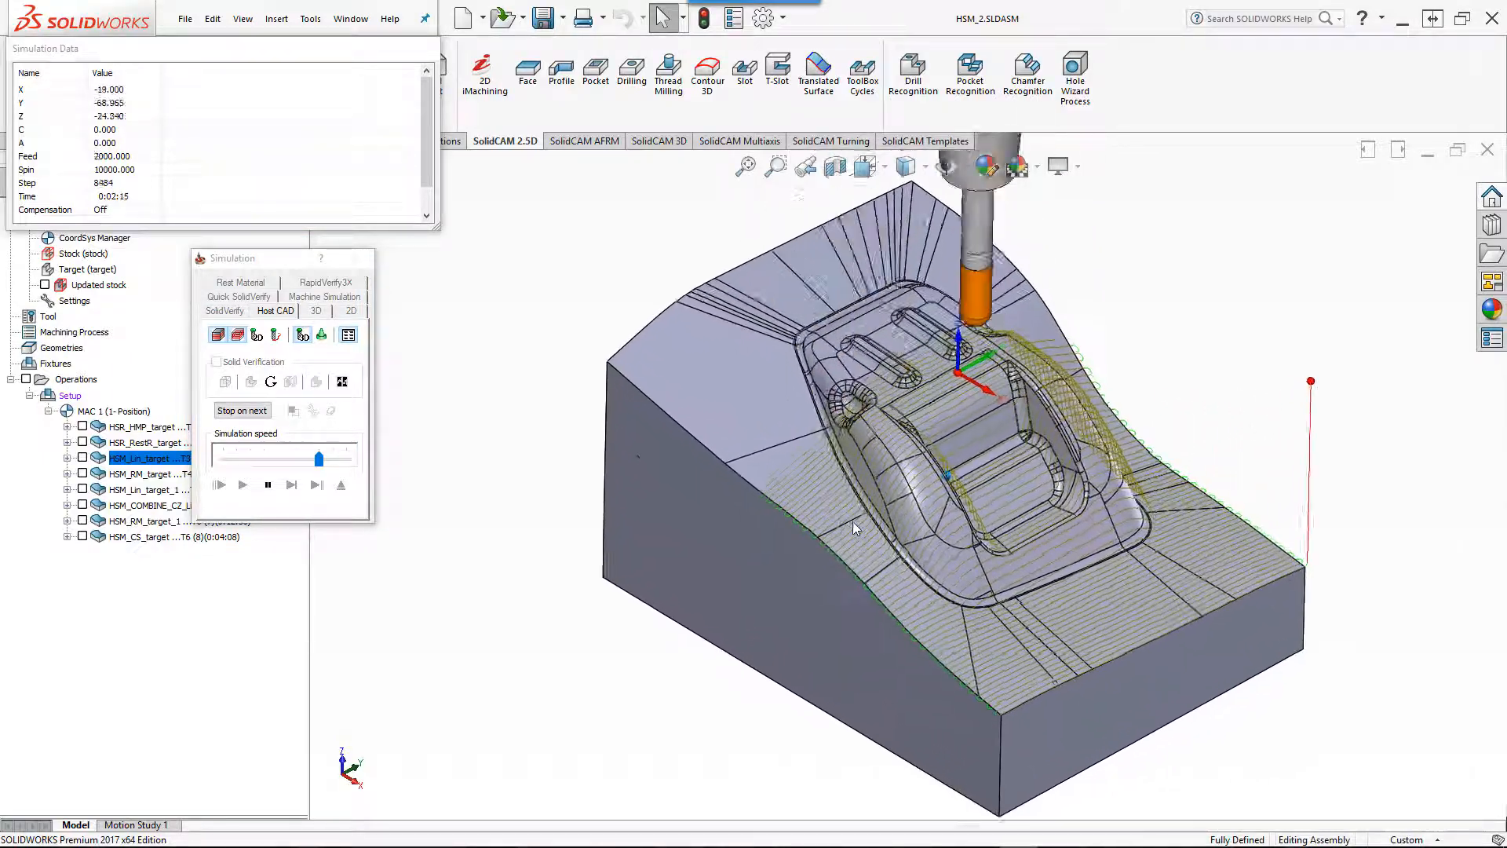
scroll(855, 525, "down", 8)
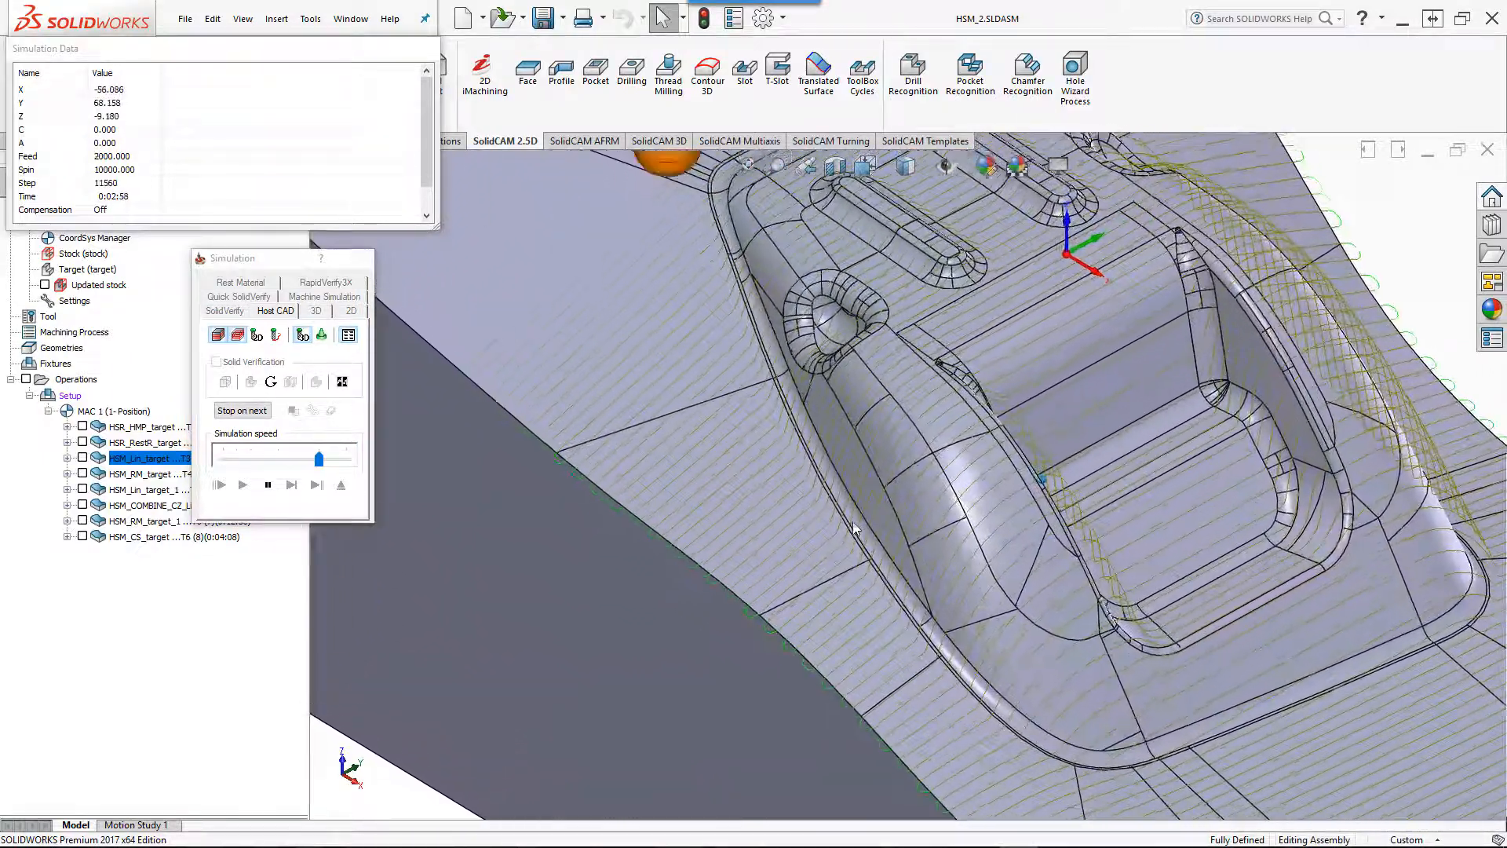
scroll(854, 549, "down", 6)
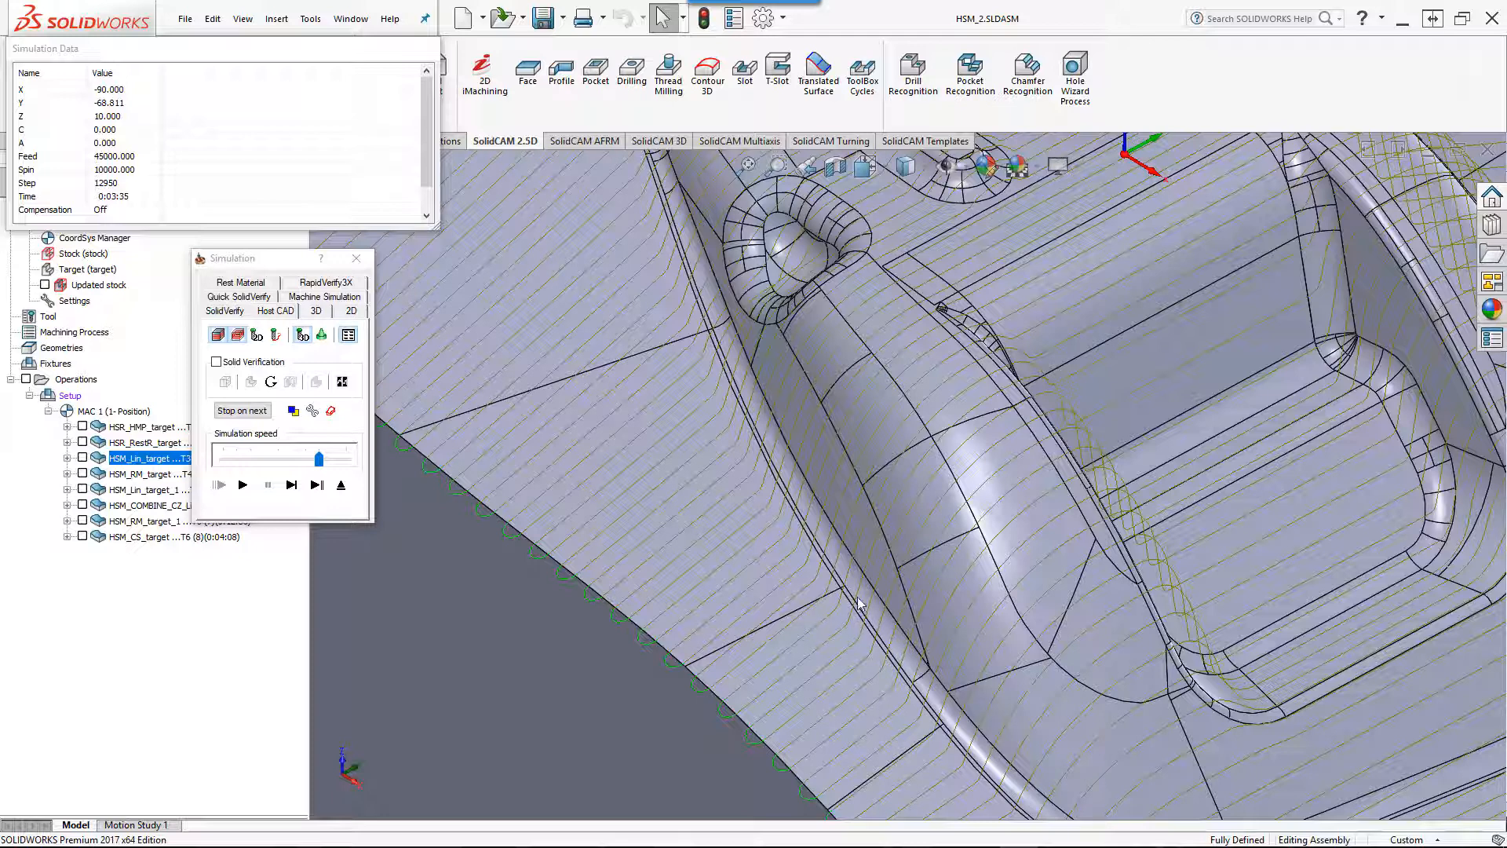
left_click(341, 486)
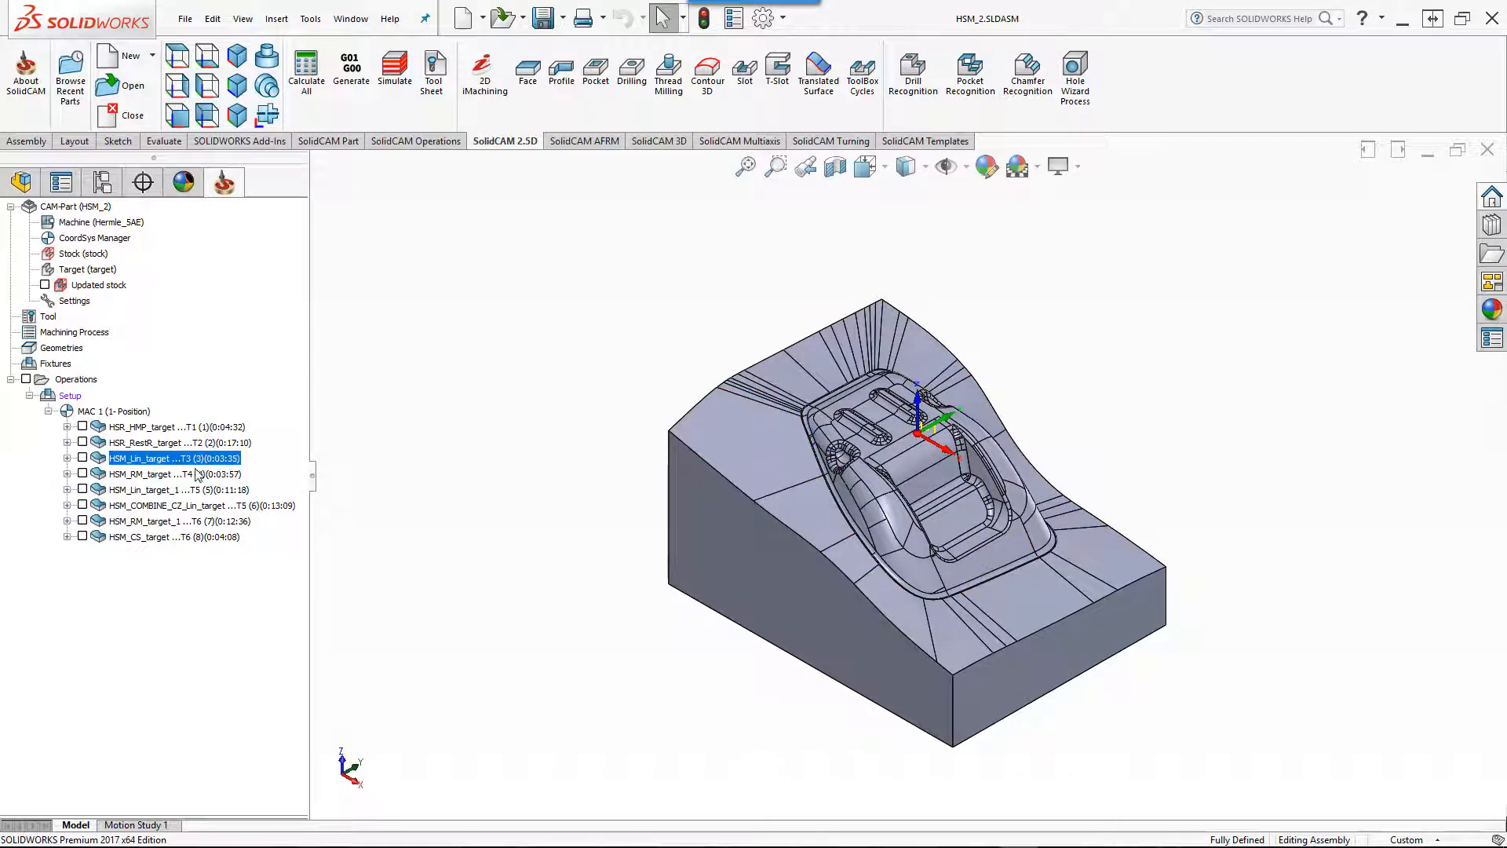
Open the HSM_RM_target rest machining operation and review its tool, reference tool, and wall and floor offsets.
double_click(164, 474)
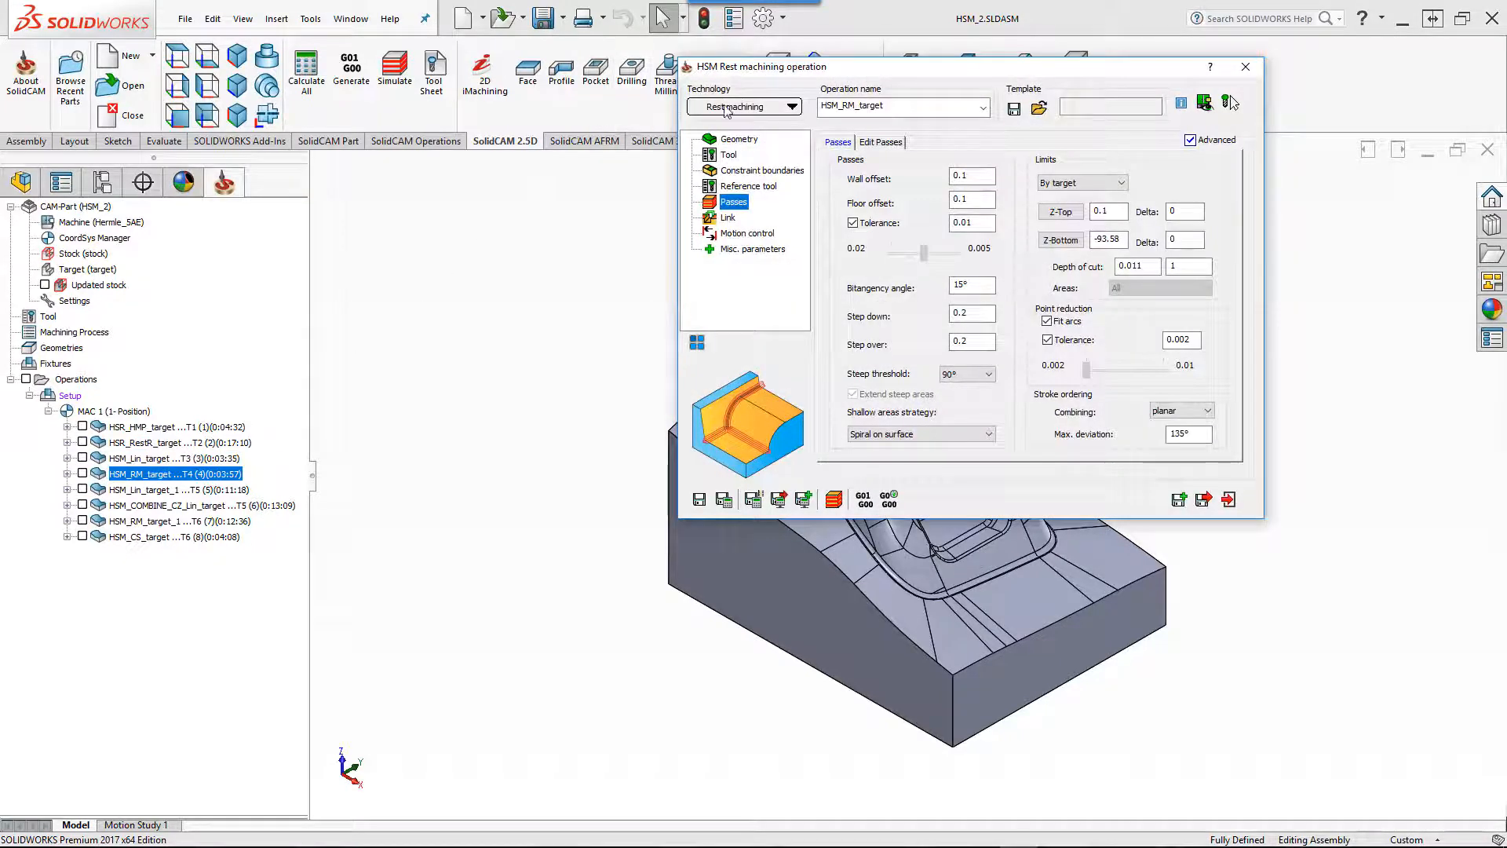
left_click(729, 155)
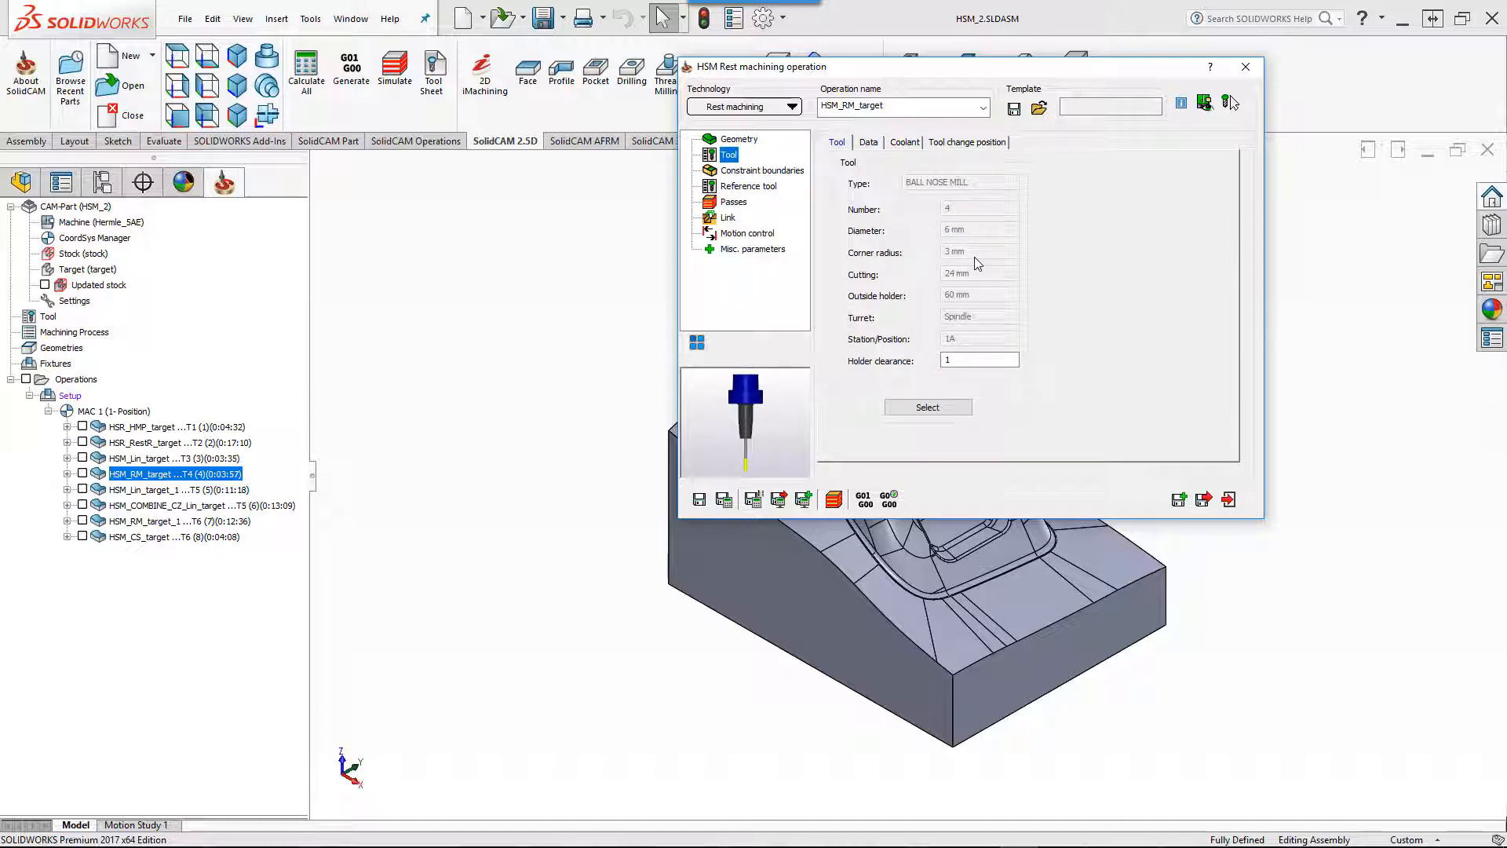
left_click(748, 187)
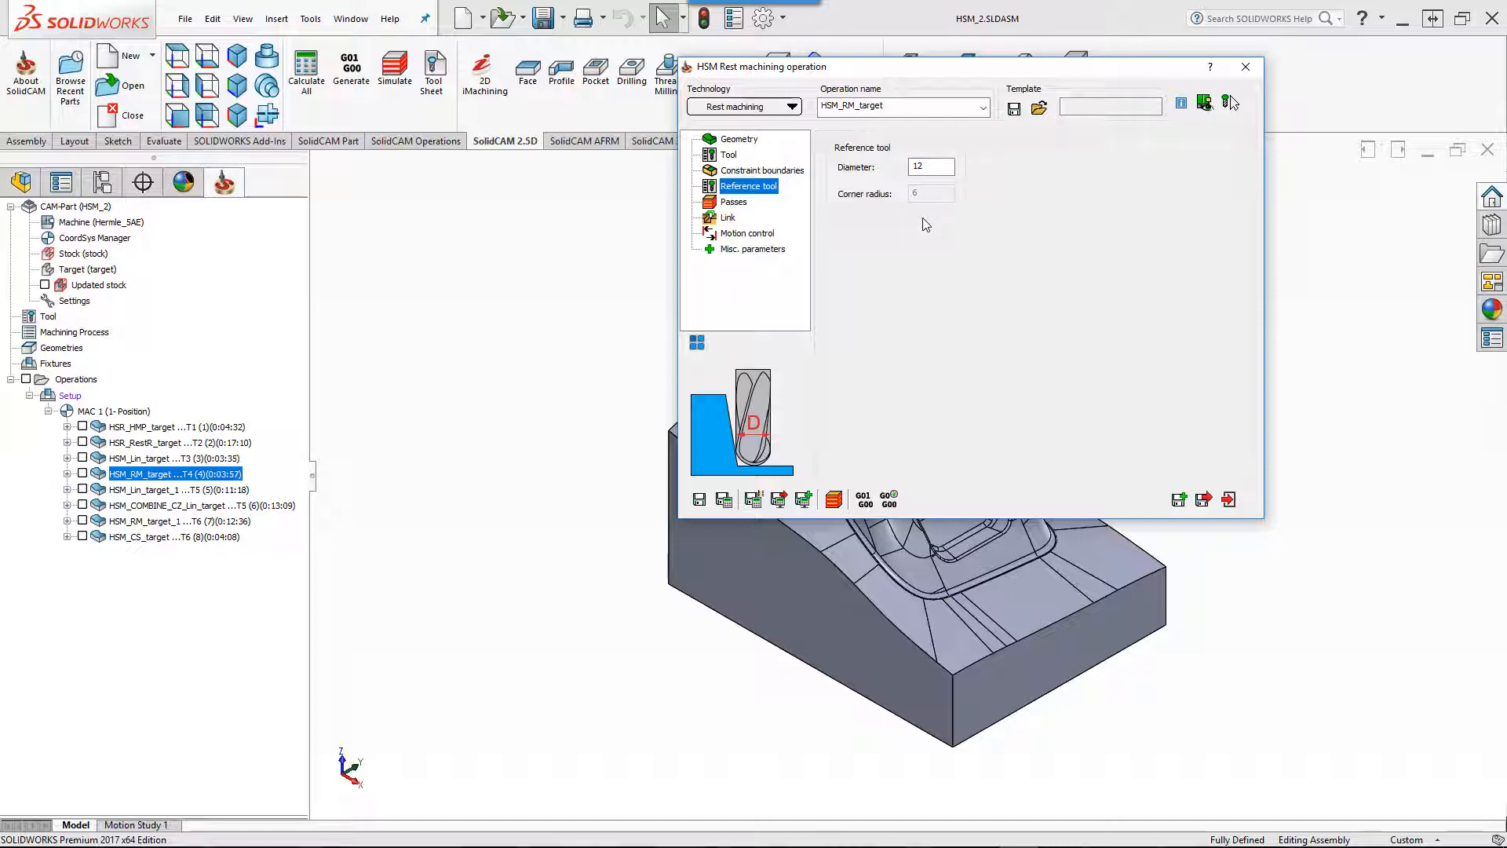
left_click(736, 205)
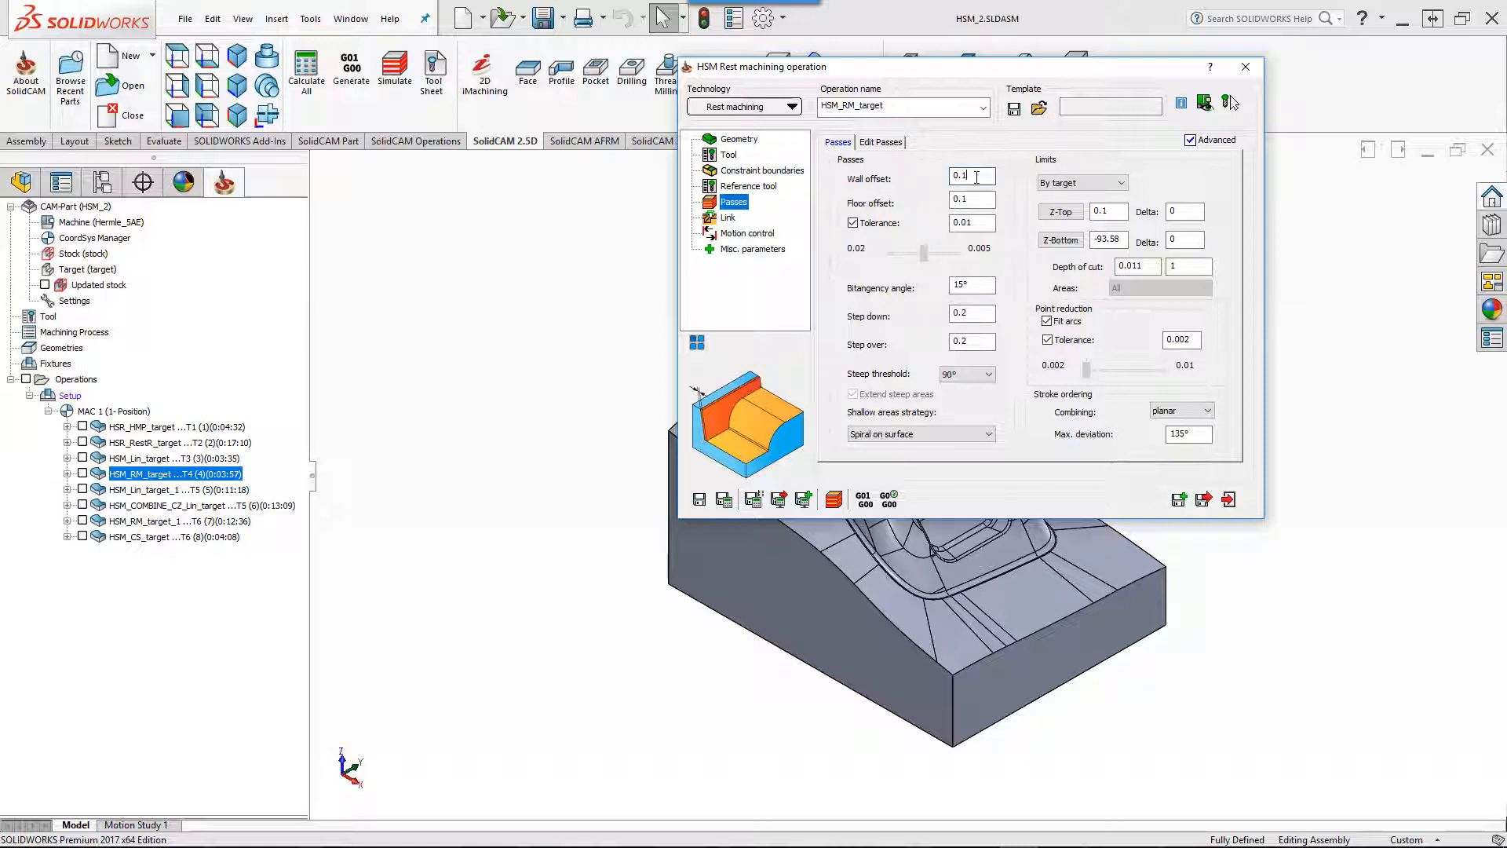
left_click(980, 199)
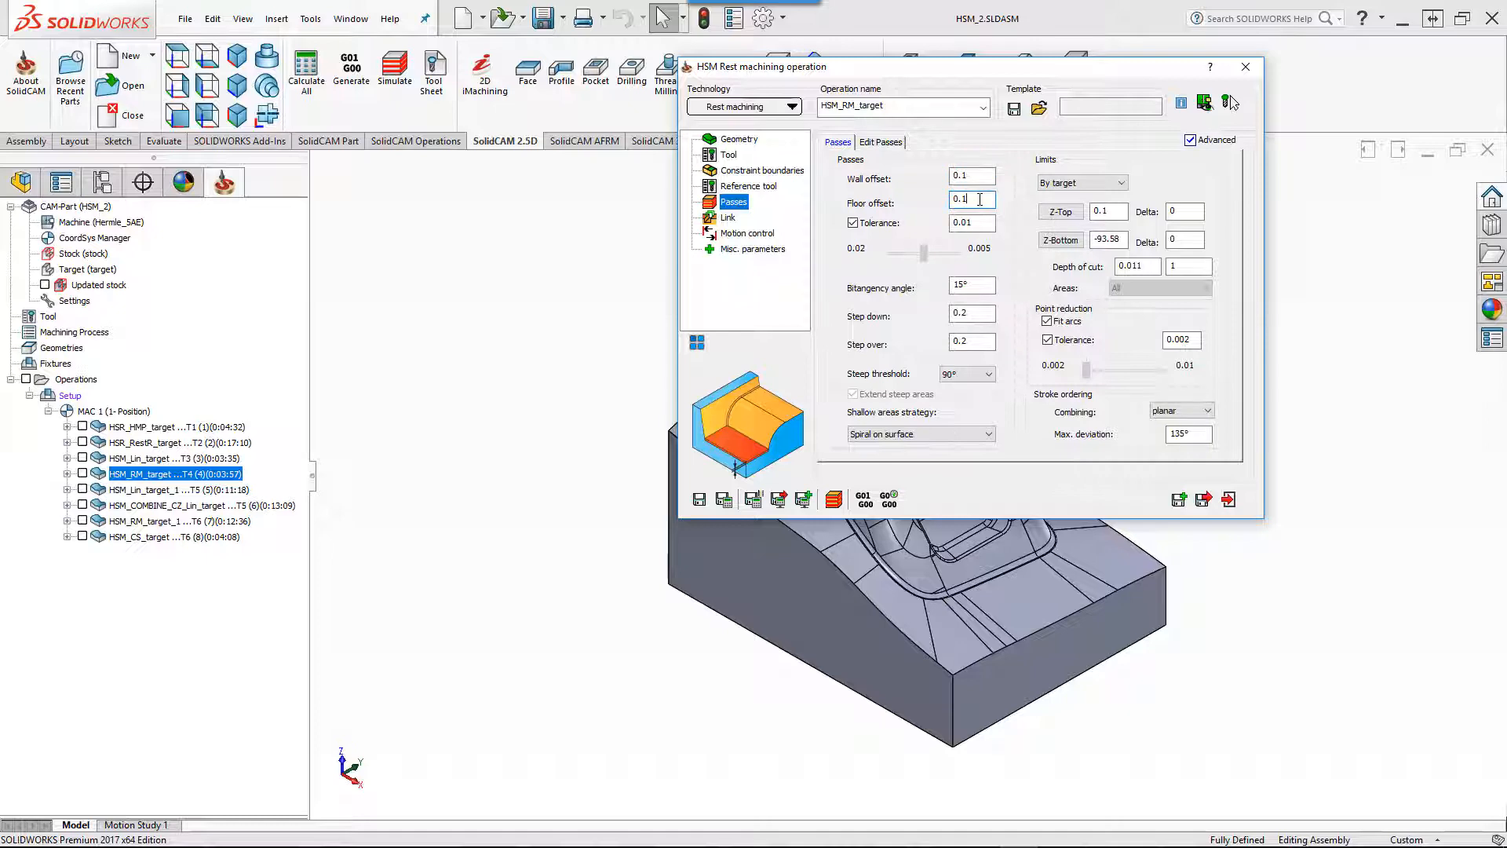
Run the Host CAD simulation of HSM_RM_target at an adjusted simulation speed and exit it.
left_click(834, 499)
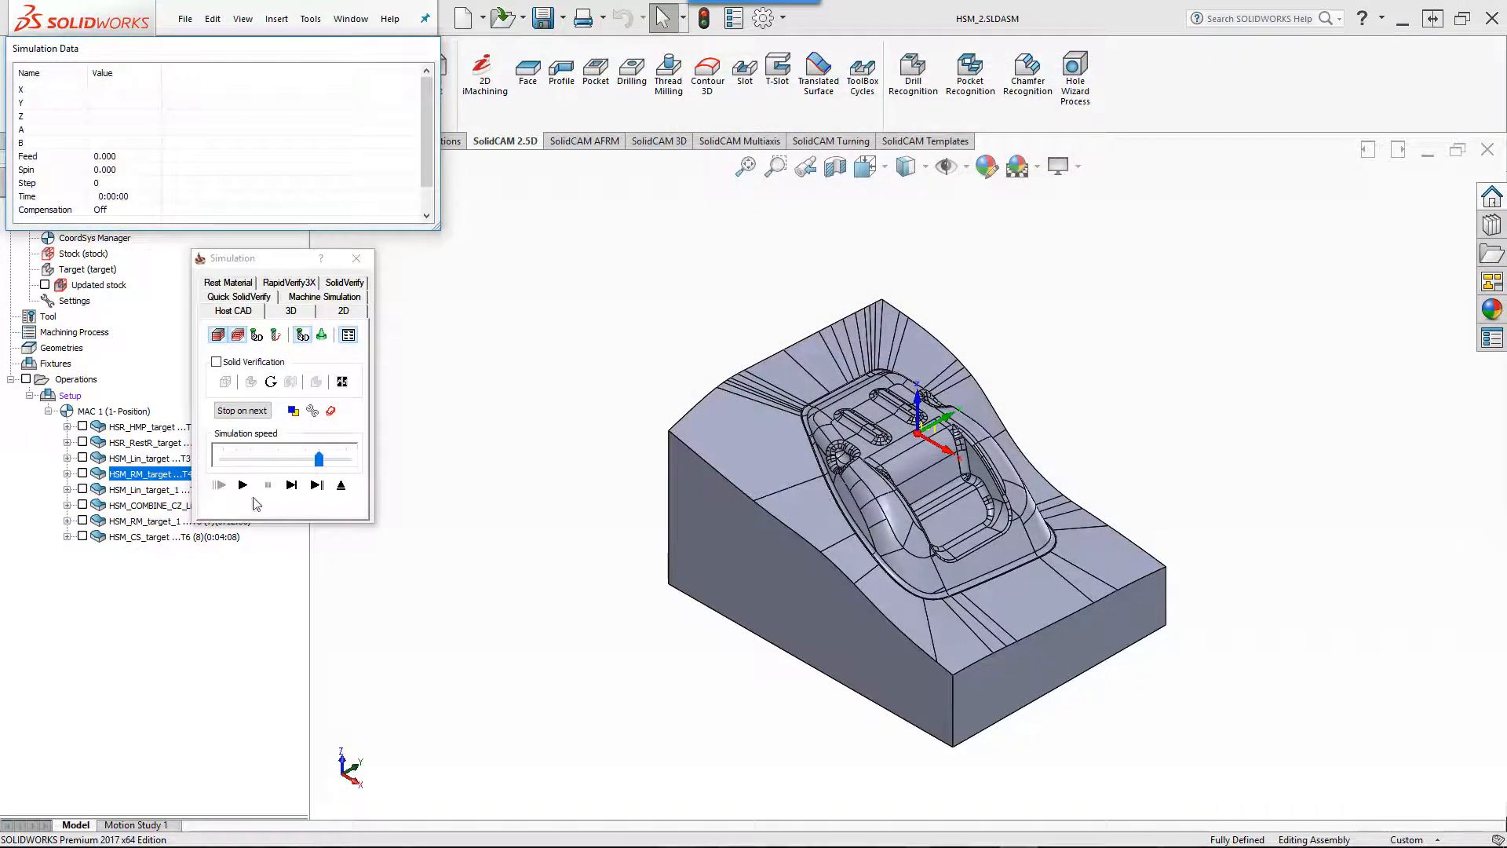
left_click(275, 462)
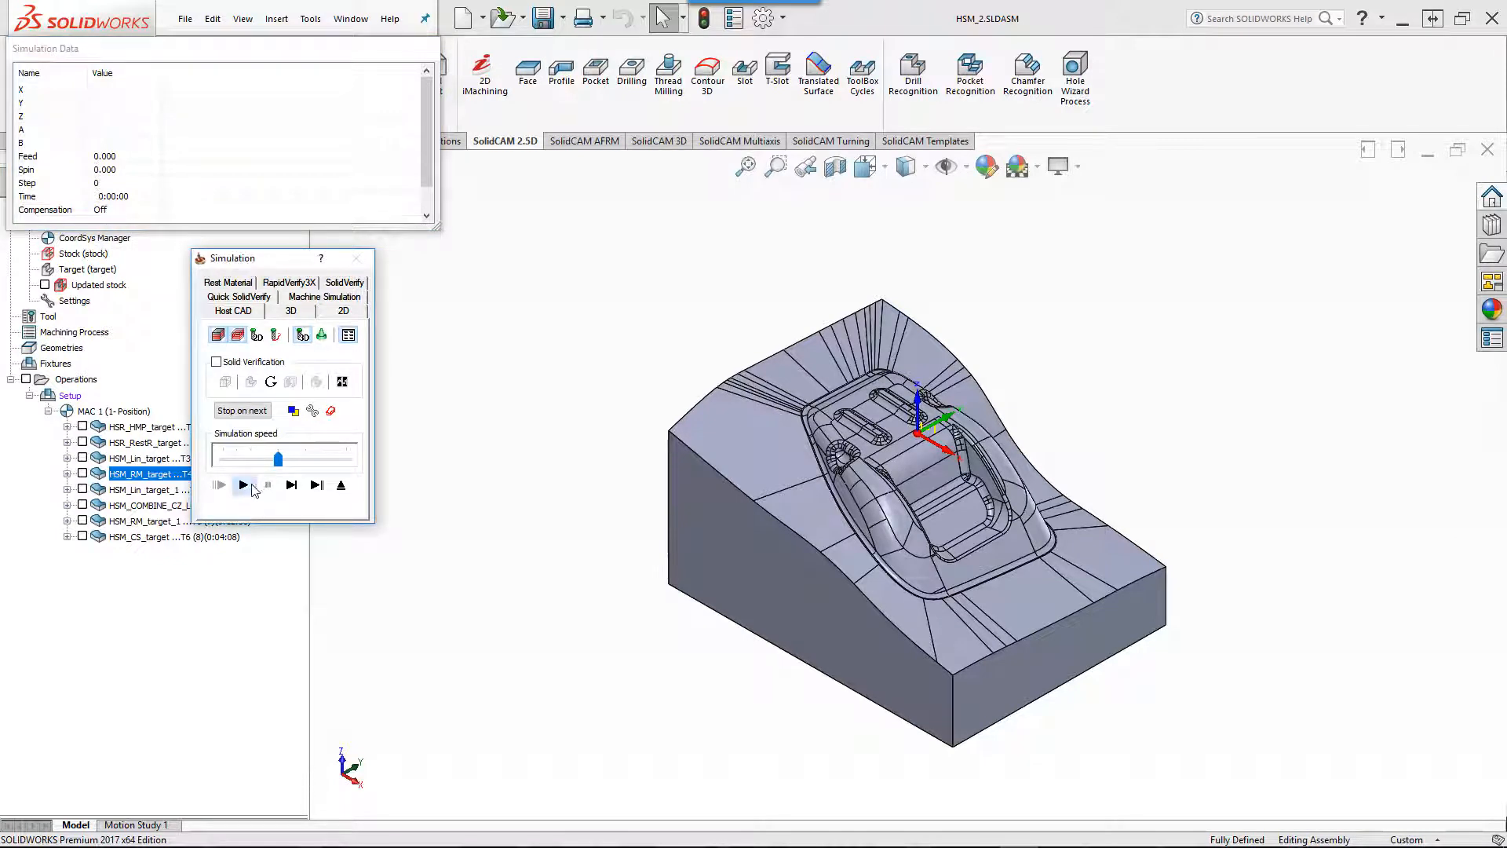
left_click(244, 485)
left_click_drag(278, 459, 303, 458)
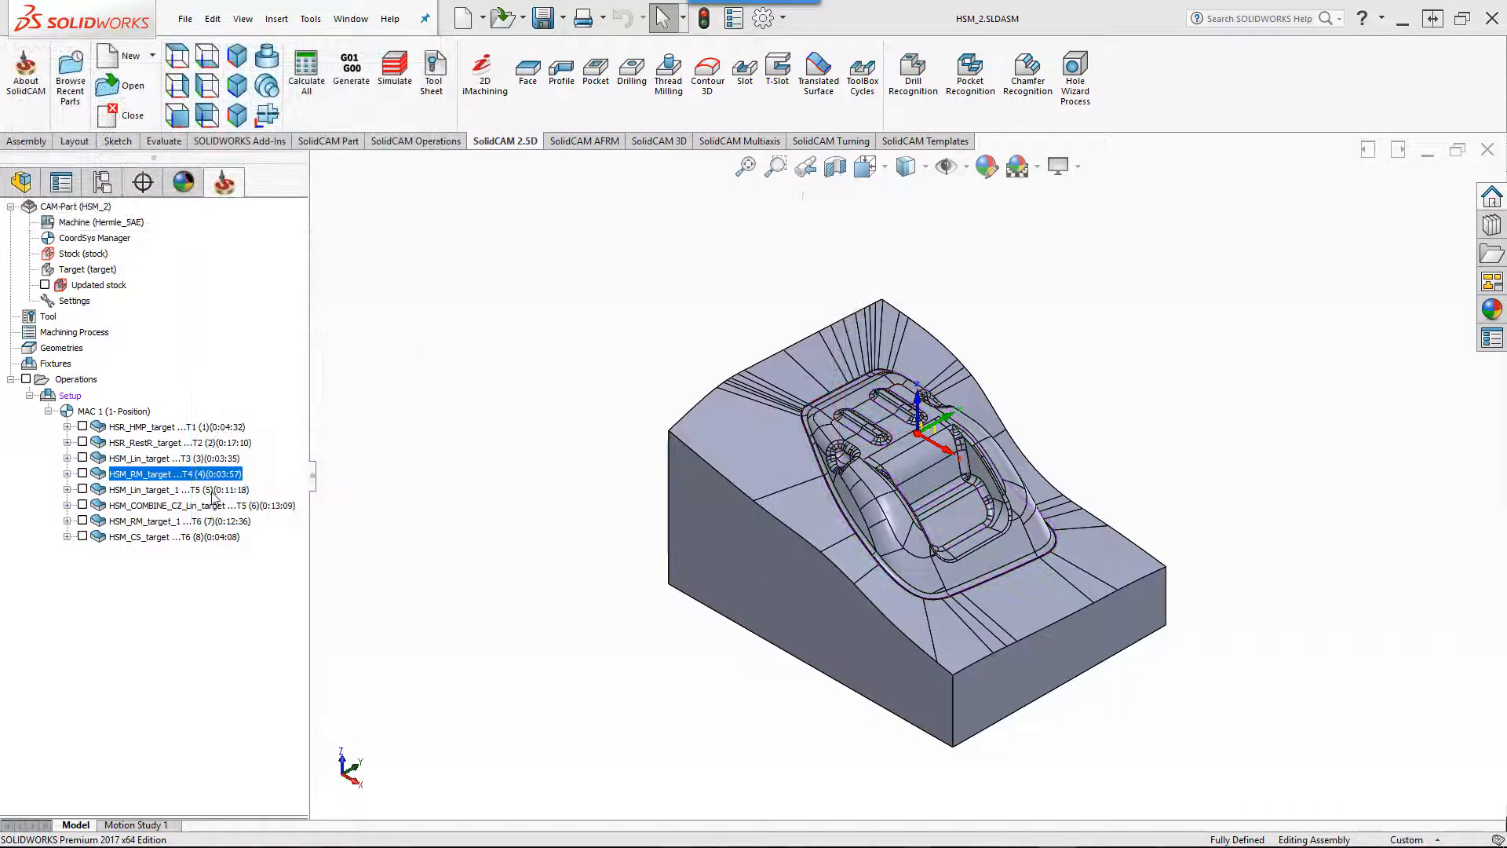
Open the HSM_Lin_target_1 linear machining operation and review its fillet geometry and tool.
left_click(212, 491)
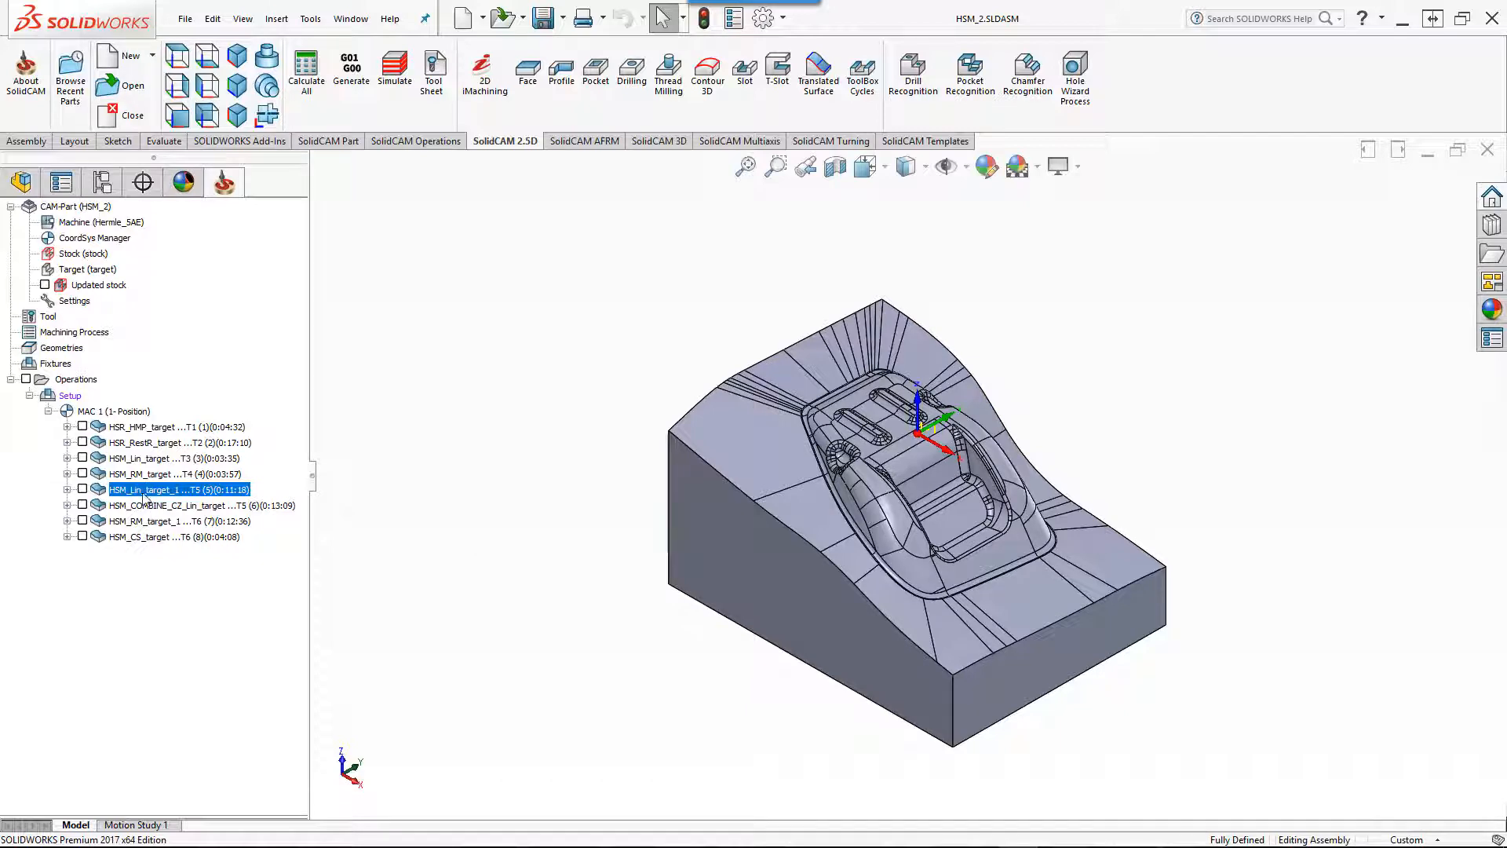
double_click(144, 493)
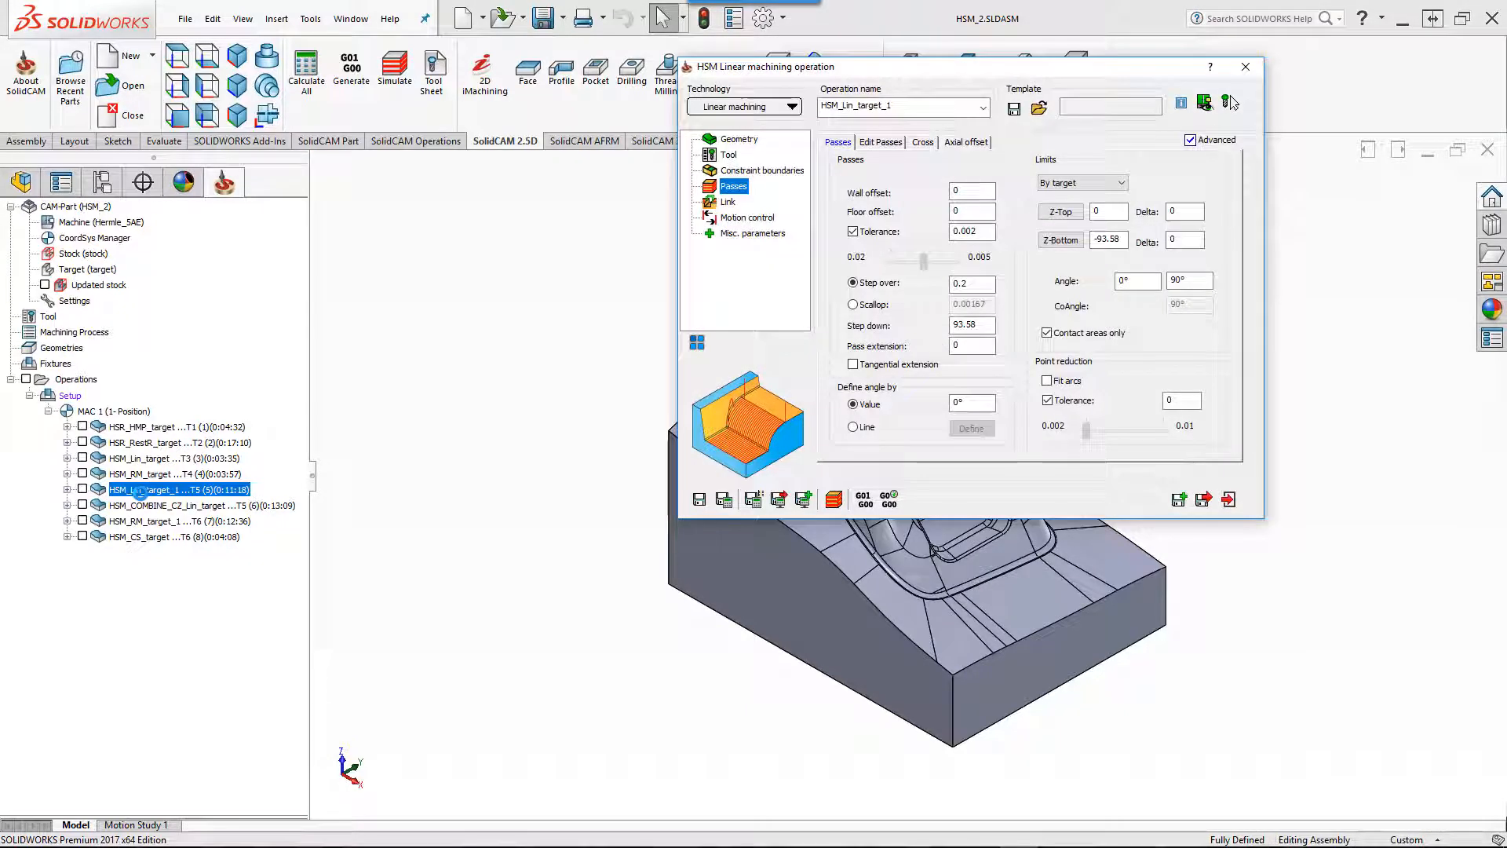
left_click(741, 144)
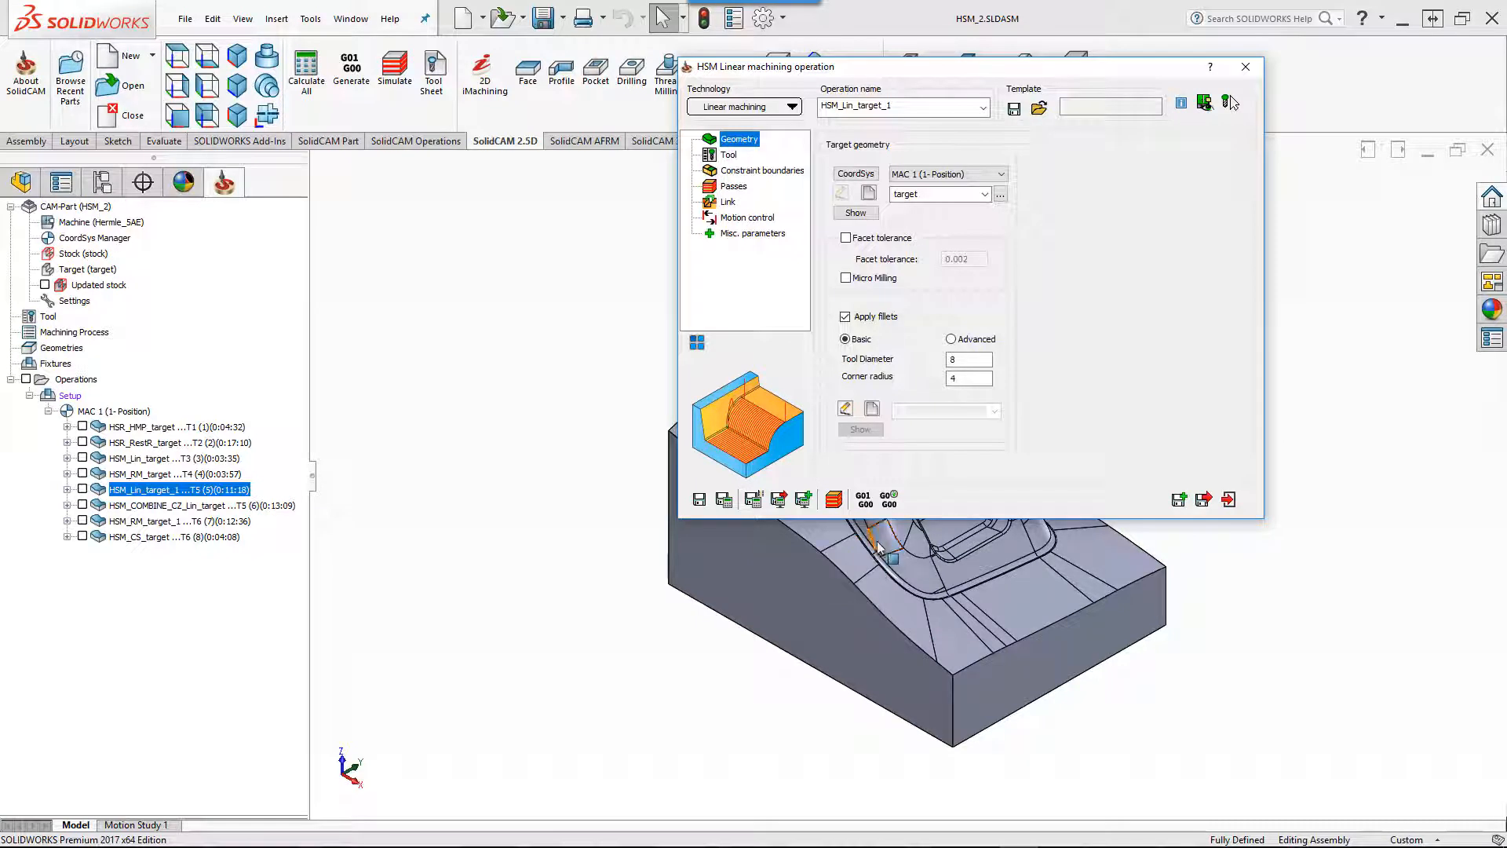
left_click(729, 155)
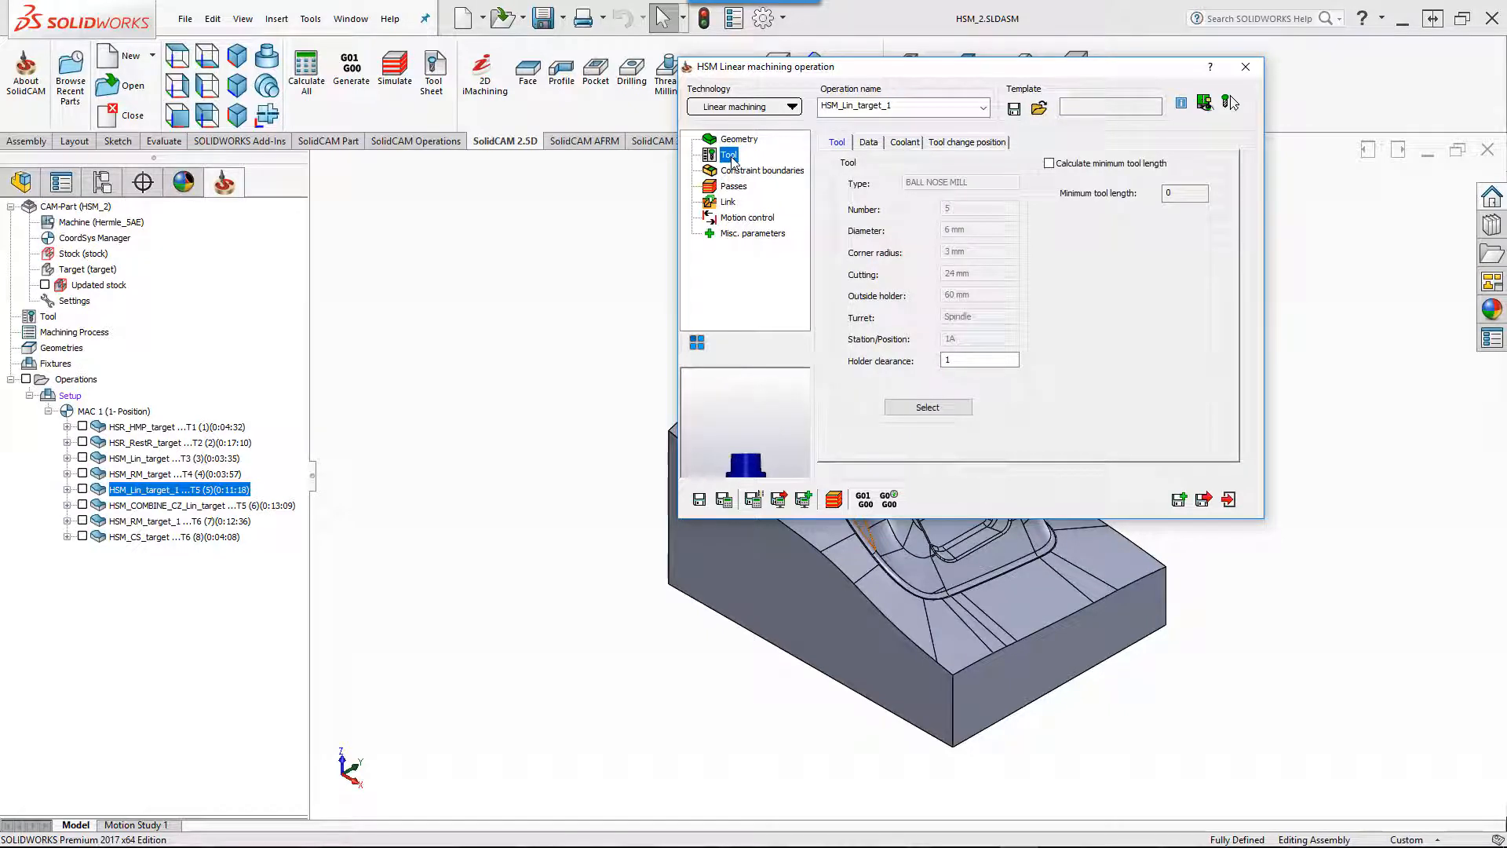
Inspect the chains of the tool contact areas boundary in HSM_Lin_target_1 without changing them, and review the offsets and step over of its passes.
left_click(758, 170)
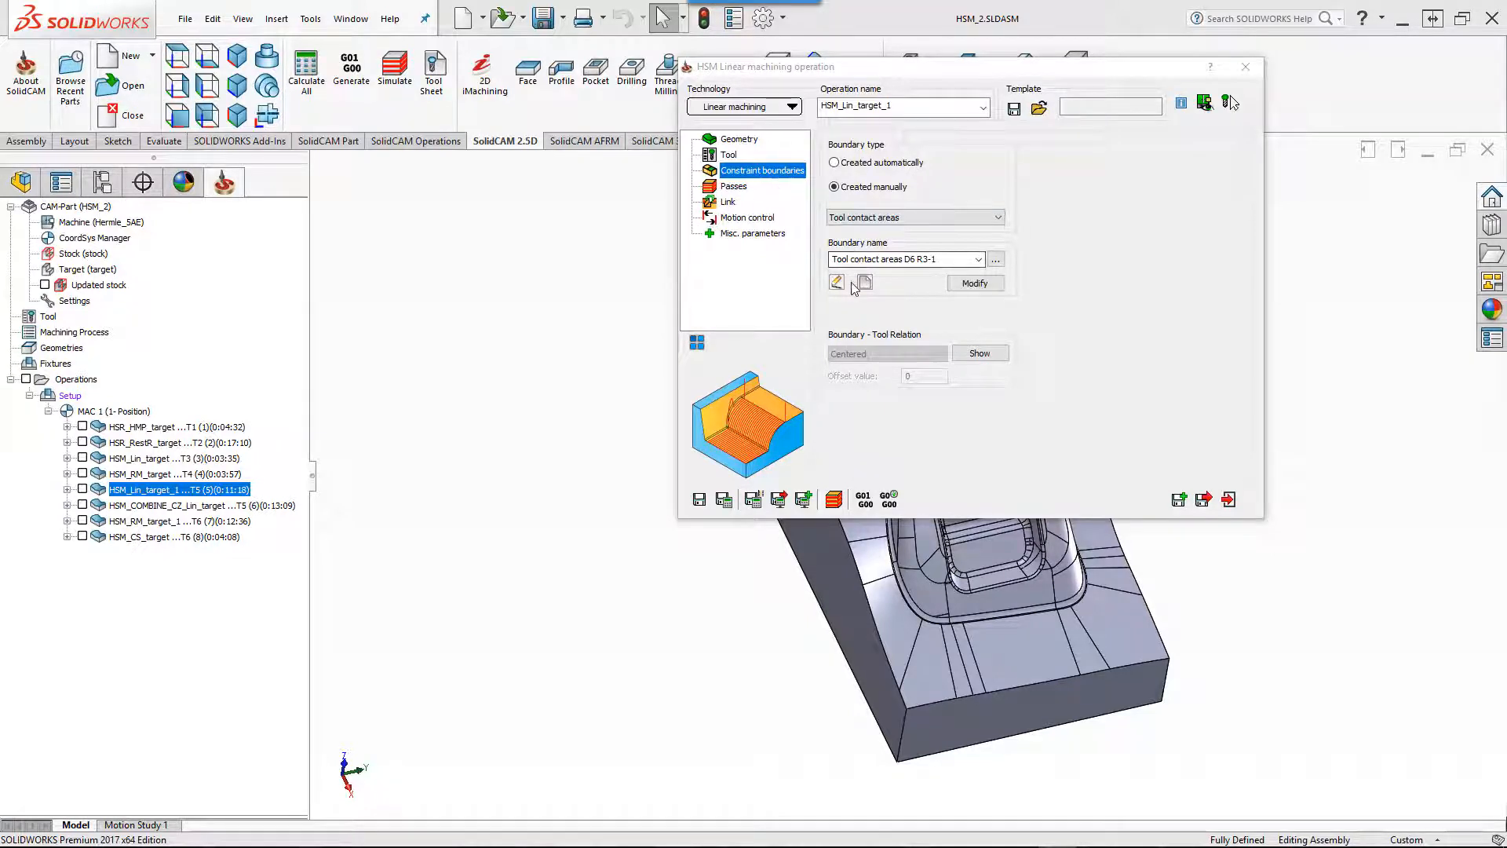
left_click(973, 284)
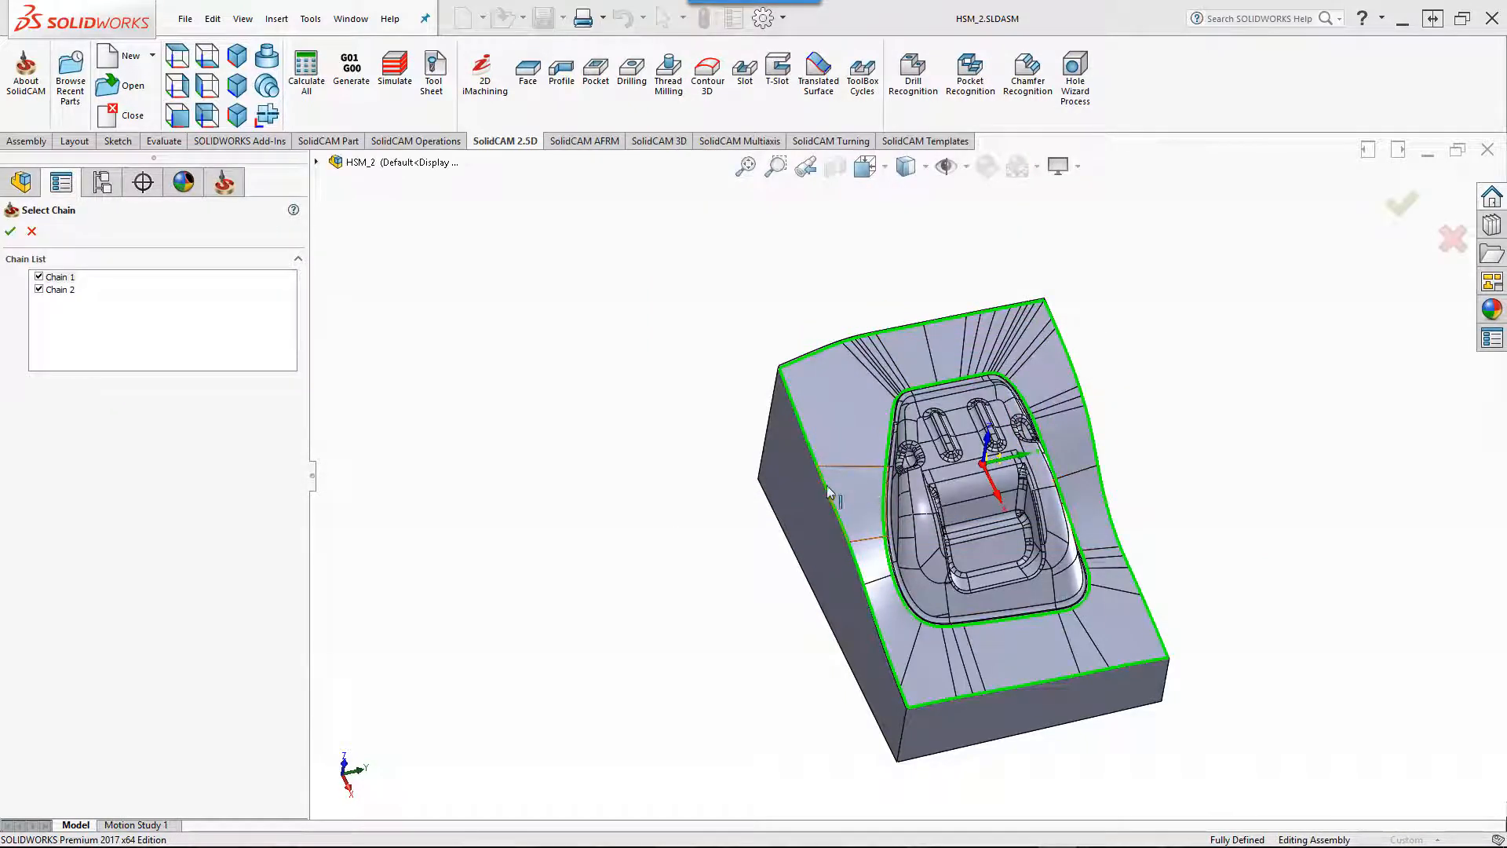
left_click(33, 231)
left_click(735, 187)
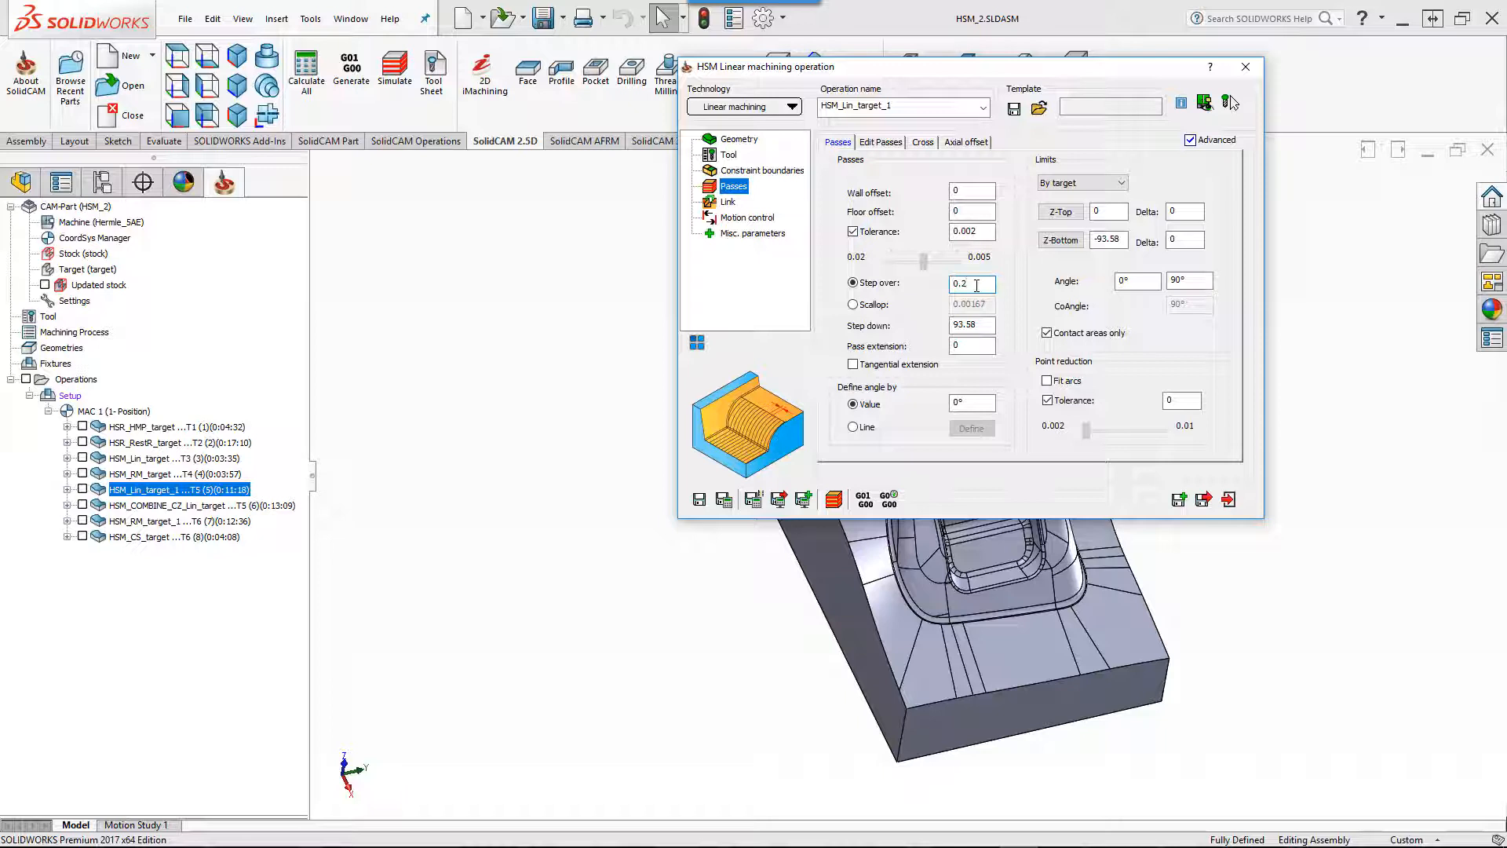
Run the Host CAD simulation of HSM_Lin_target_1, raise the simulation speed to maximum while it plays, and exit it.
left_click(833, 505)
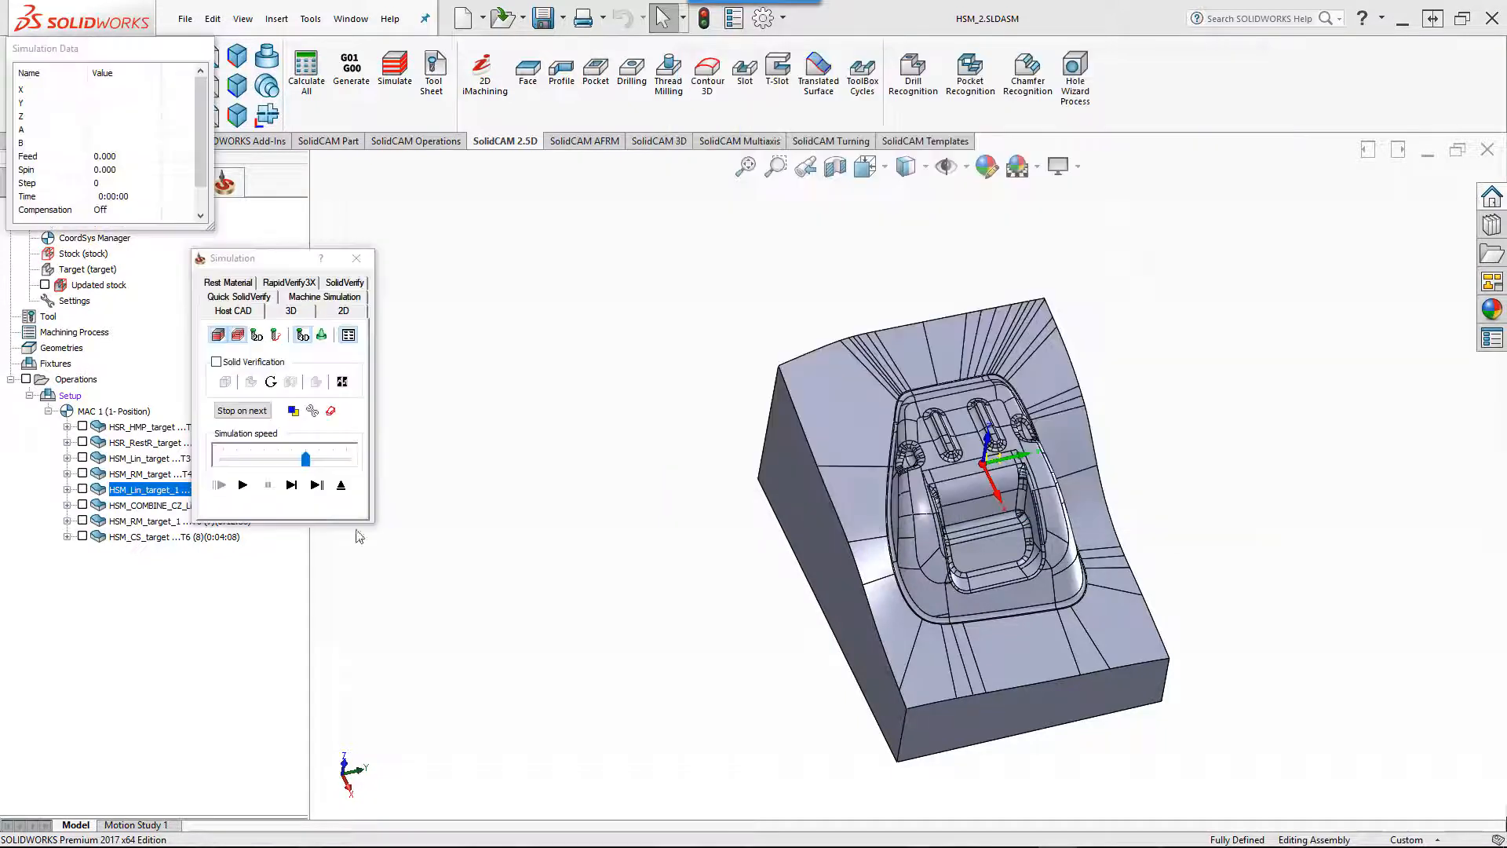
left_click(245, 485)
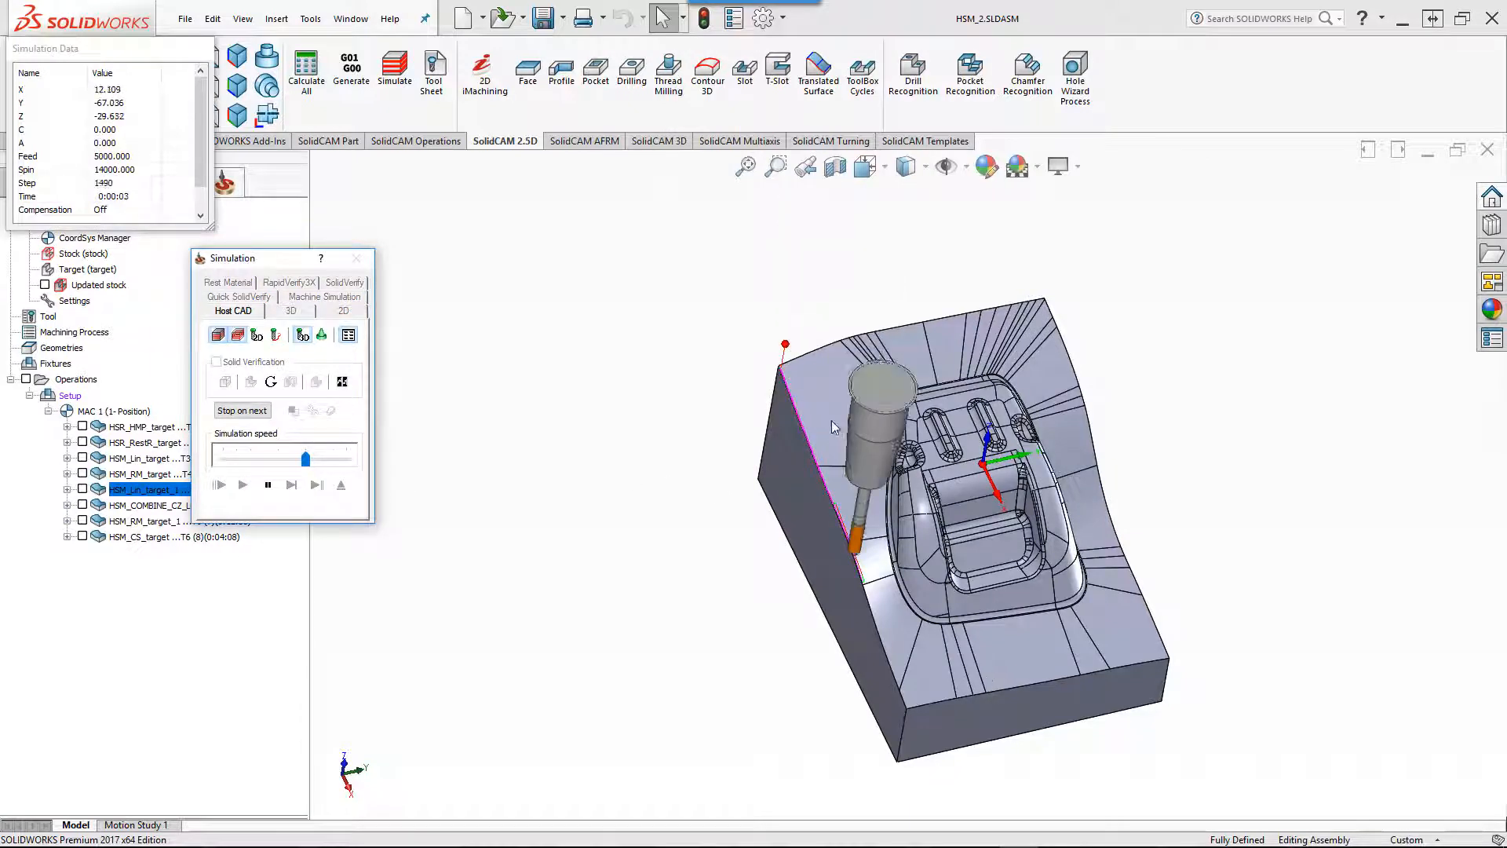
left_click_drag(306, 459, 333, 460)
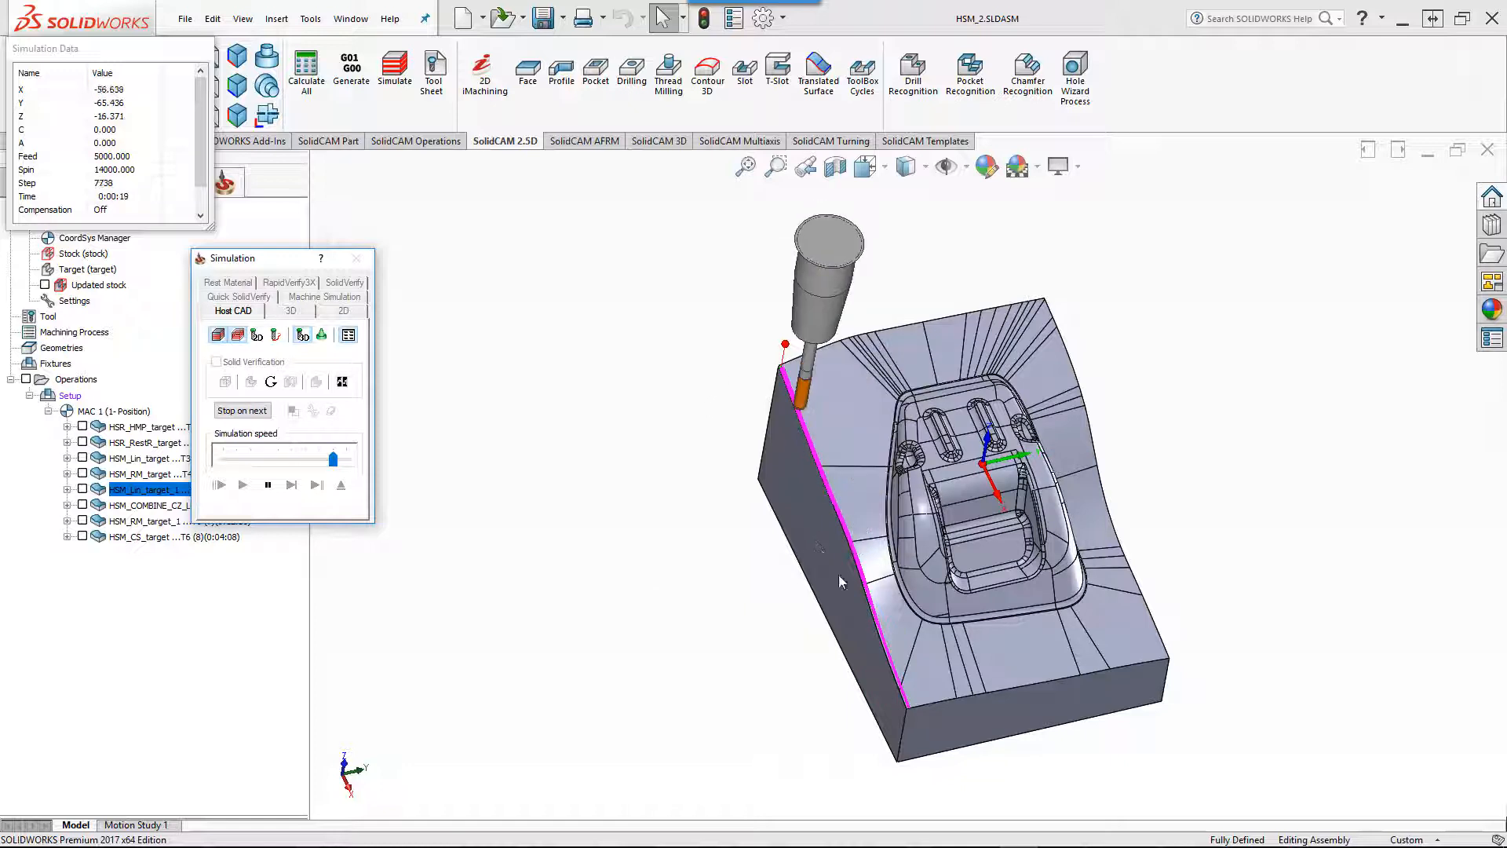
left_click_drag(333, 460, 346, 460)
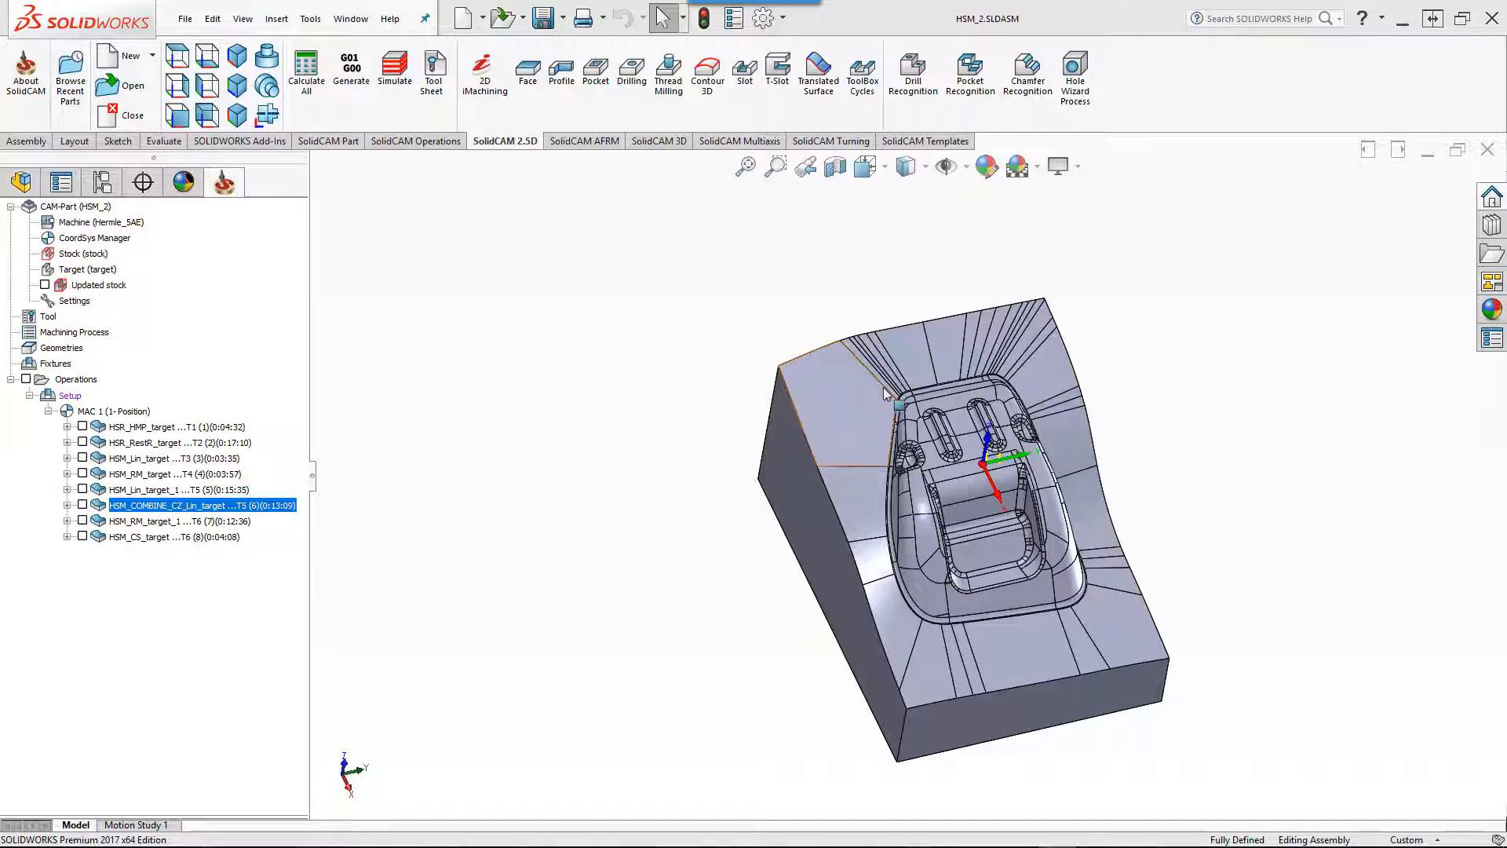
Open the HSM_COMBINE_CZ_Lin_target operation and review its fillet geometry, tool, and the chains of its tool contact areas boundary.
double_click(237, 504)
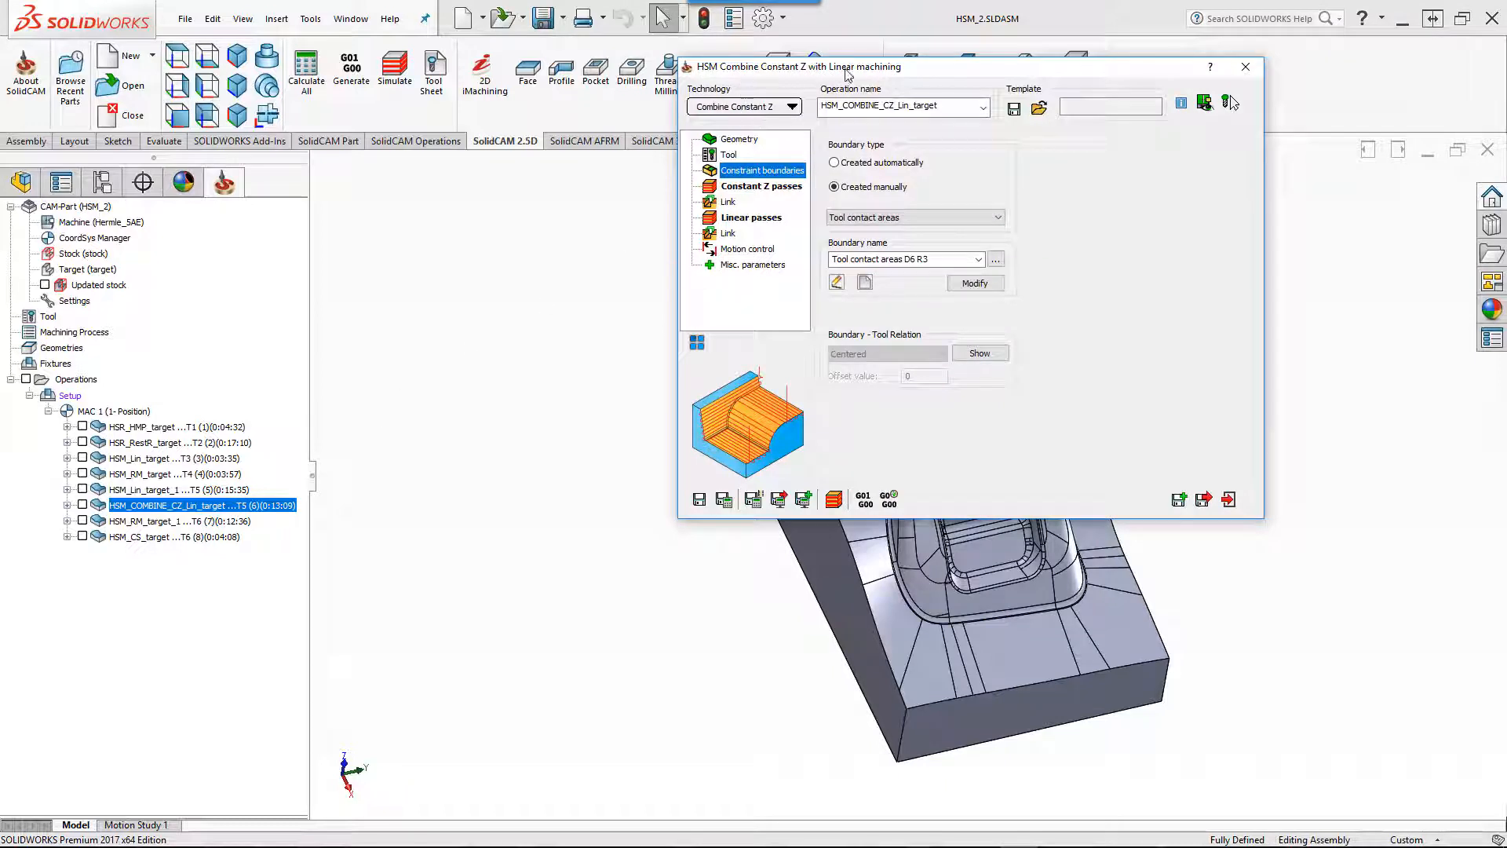
left_click(755, 141)
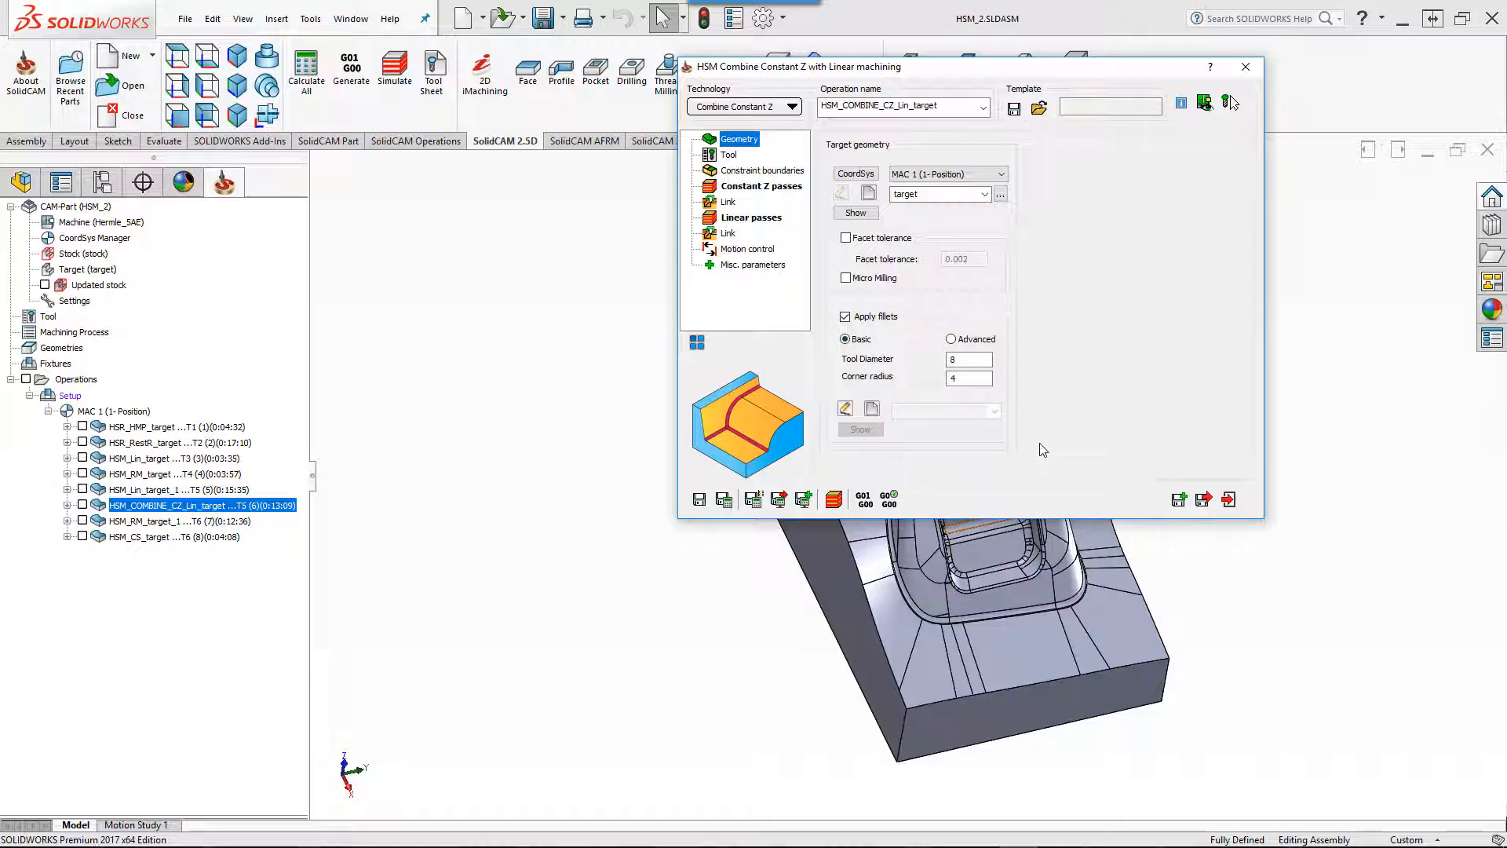
left_click(729, 157)
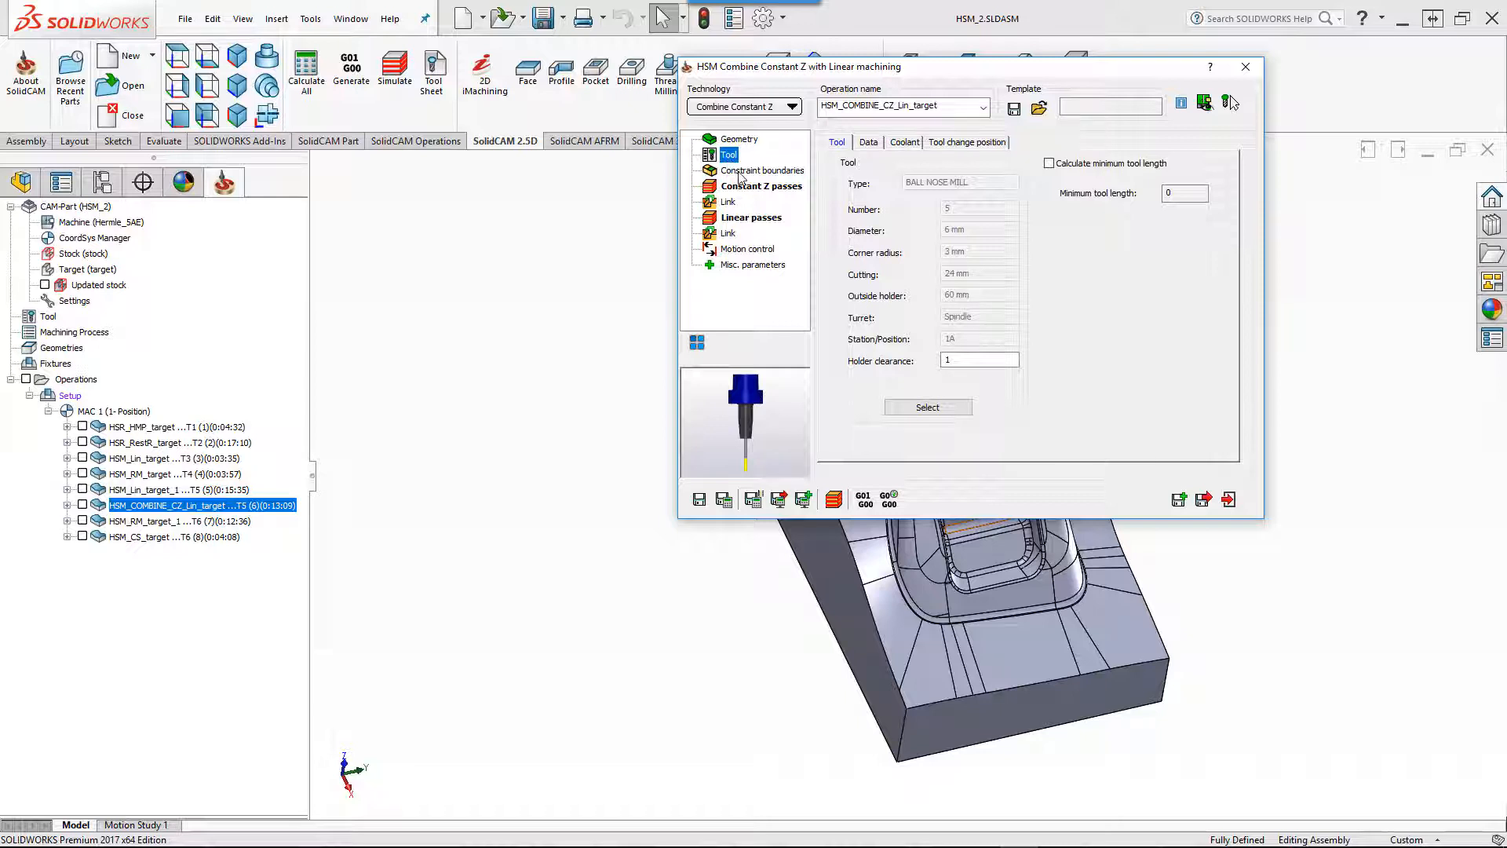
left_click(740, 175)
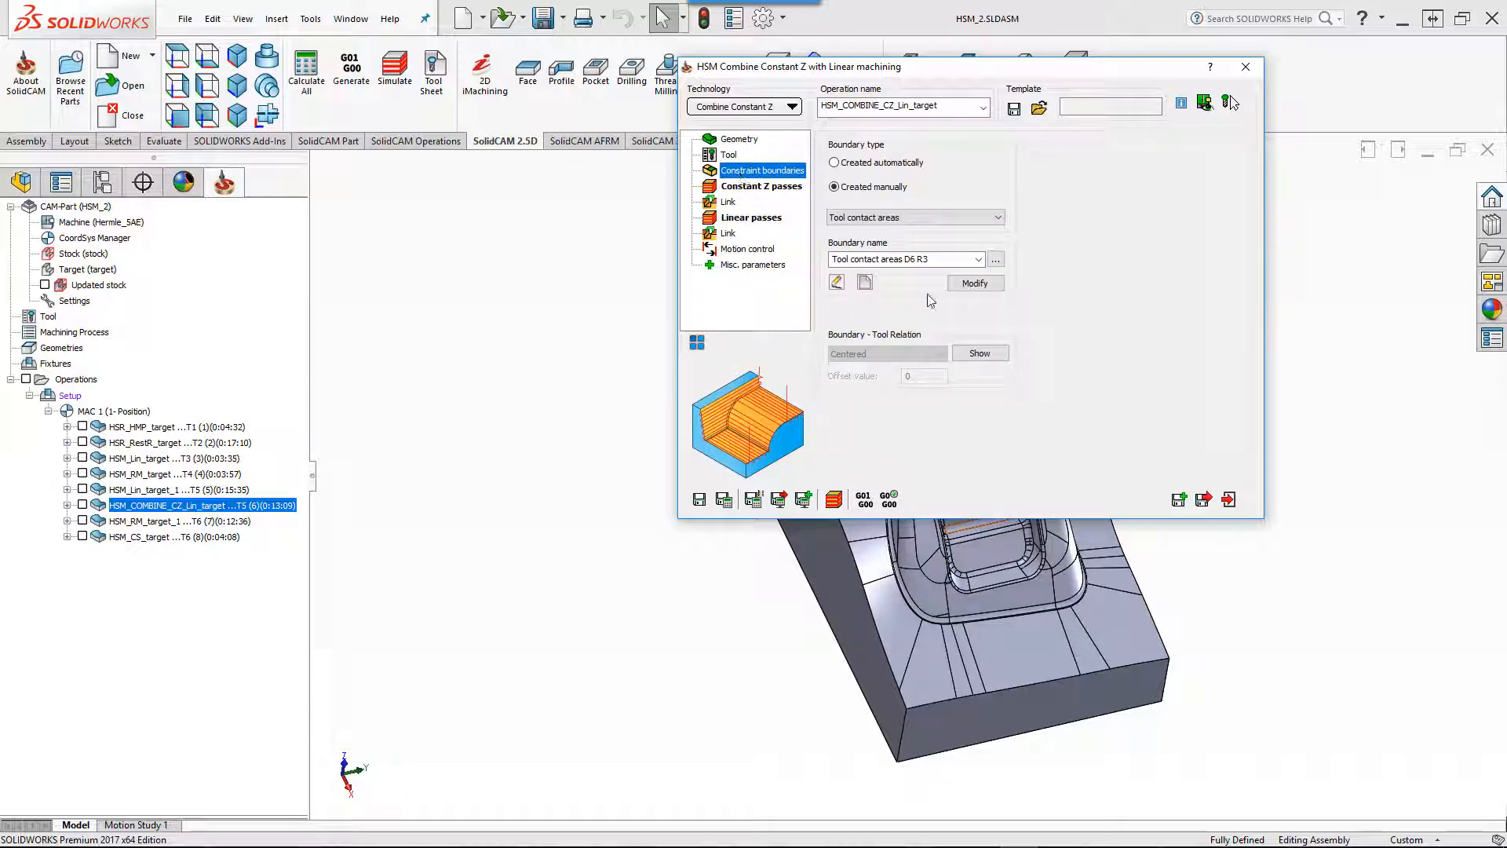
left_click(964, 285)
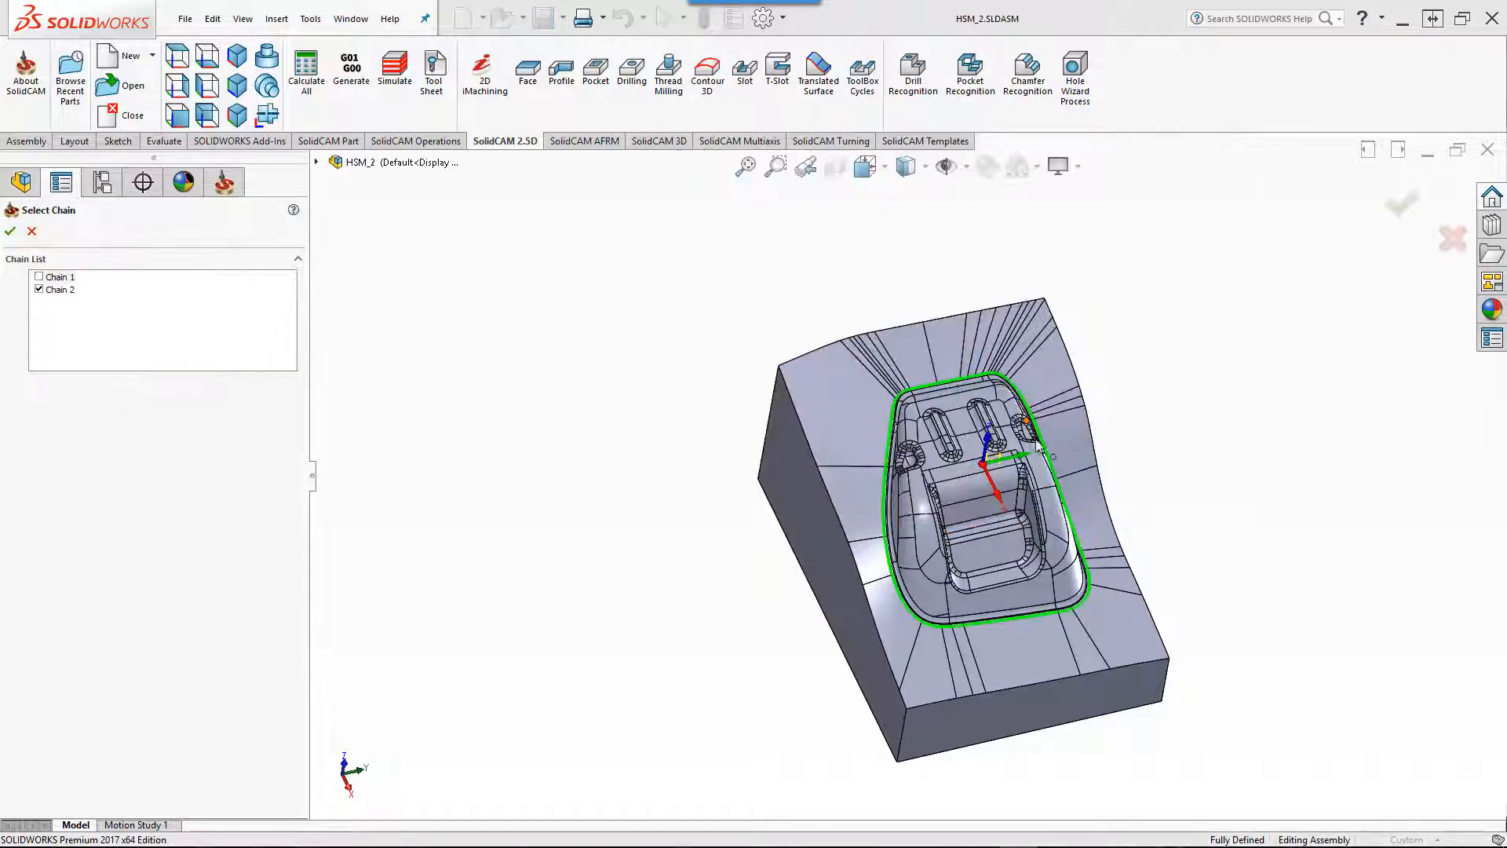
left_click(31, 232)
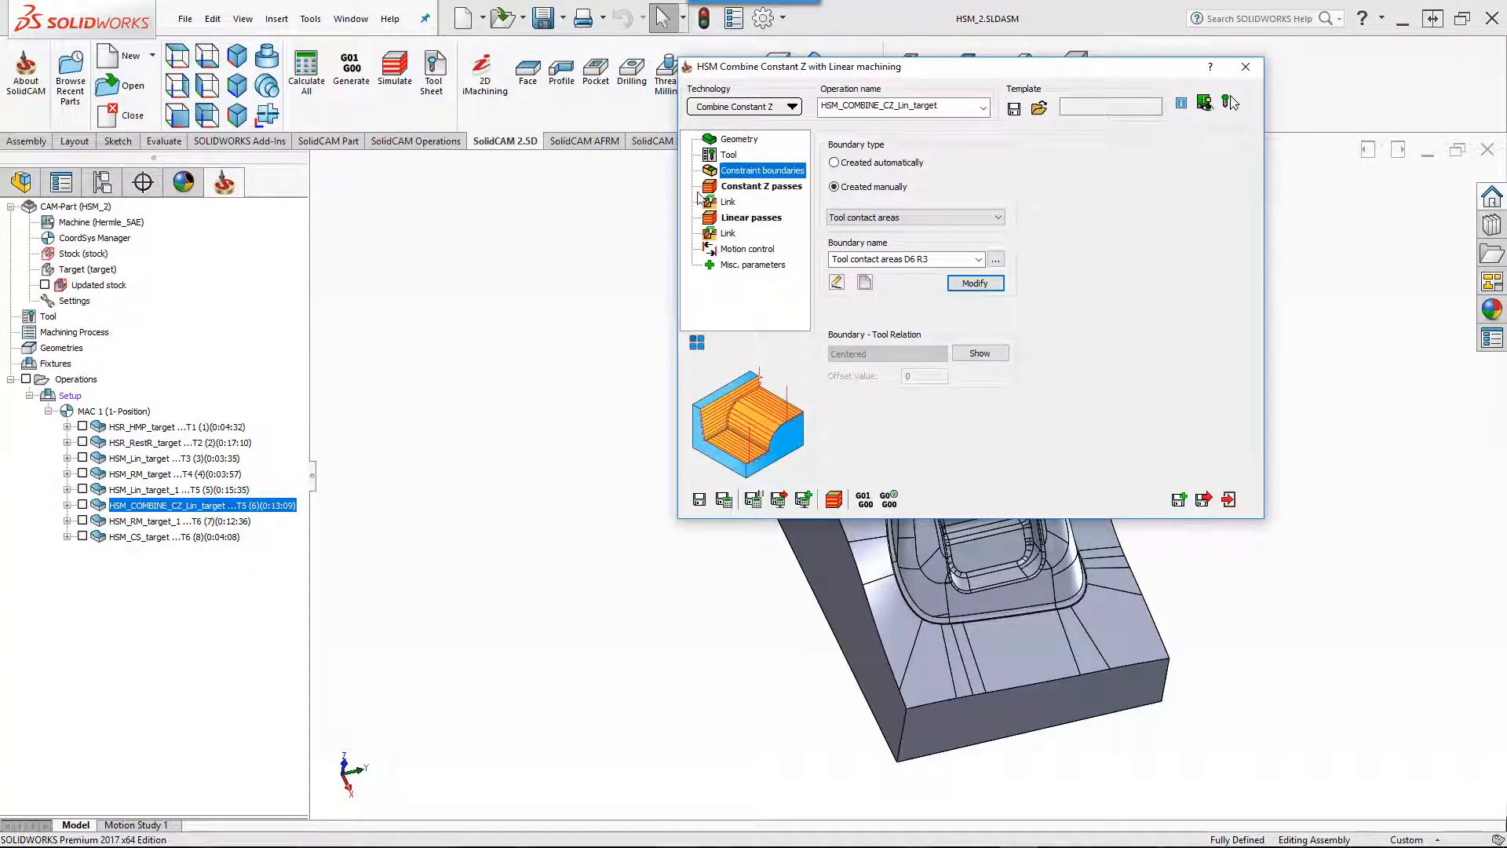
Review the offsets, step values and angle limits of the Constant Z passes and Linear passes in HSM_COMBINE_CZ_Lin_target.
left_click(756, 189)
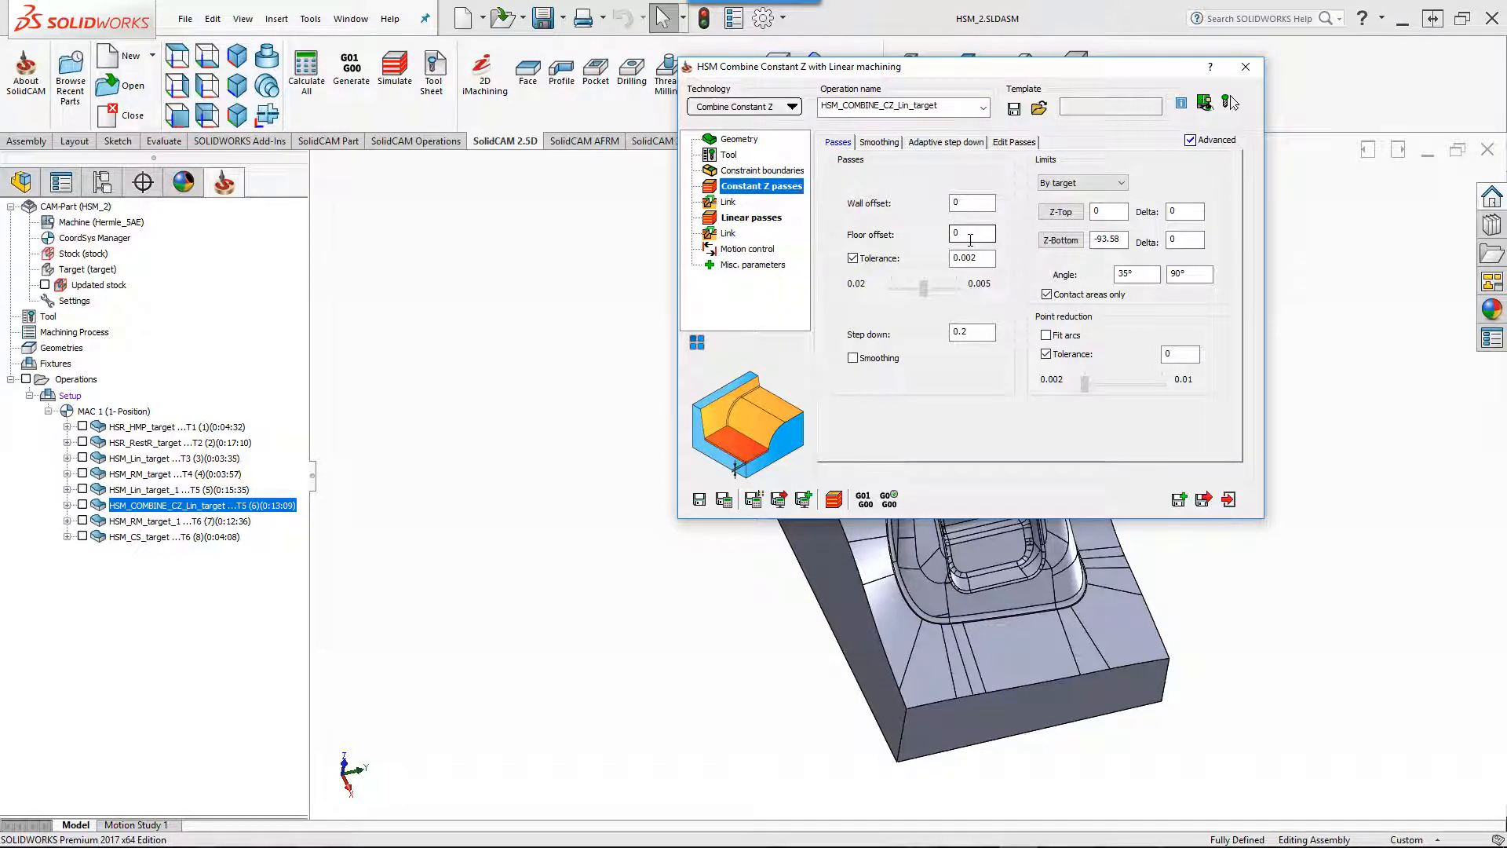
left_click(1138, 276)
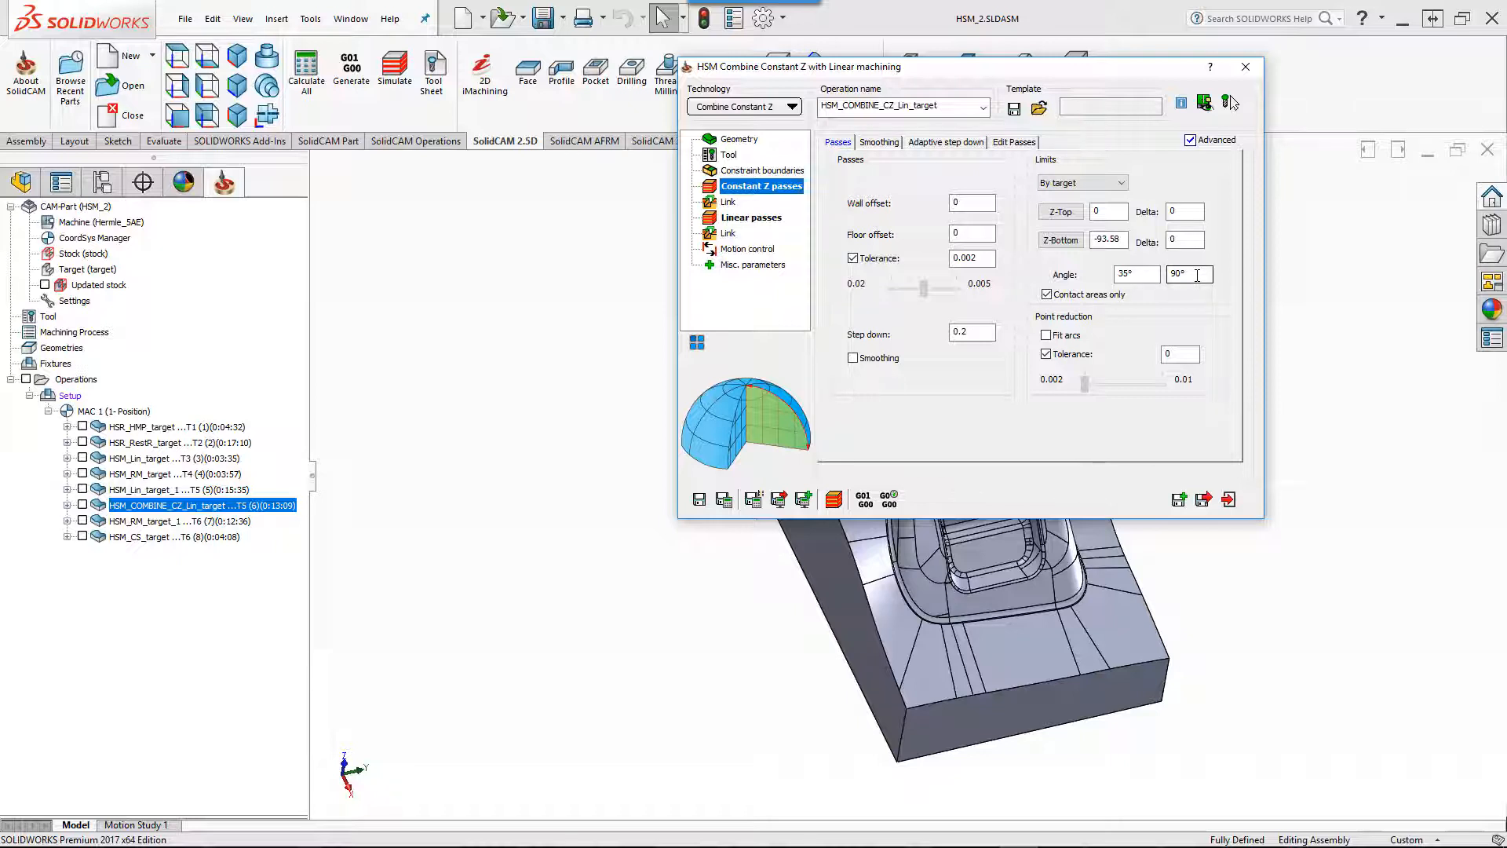
left_click(746, 218)
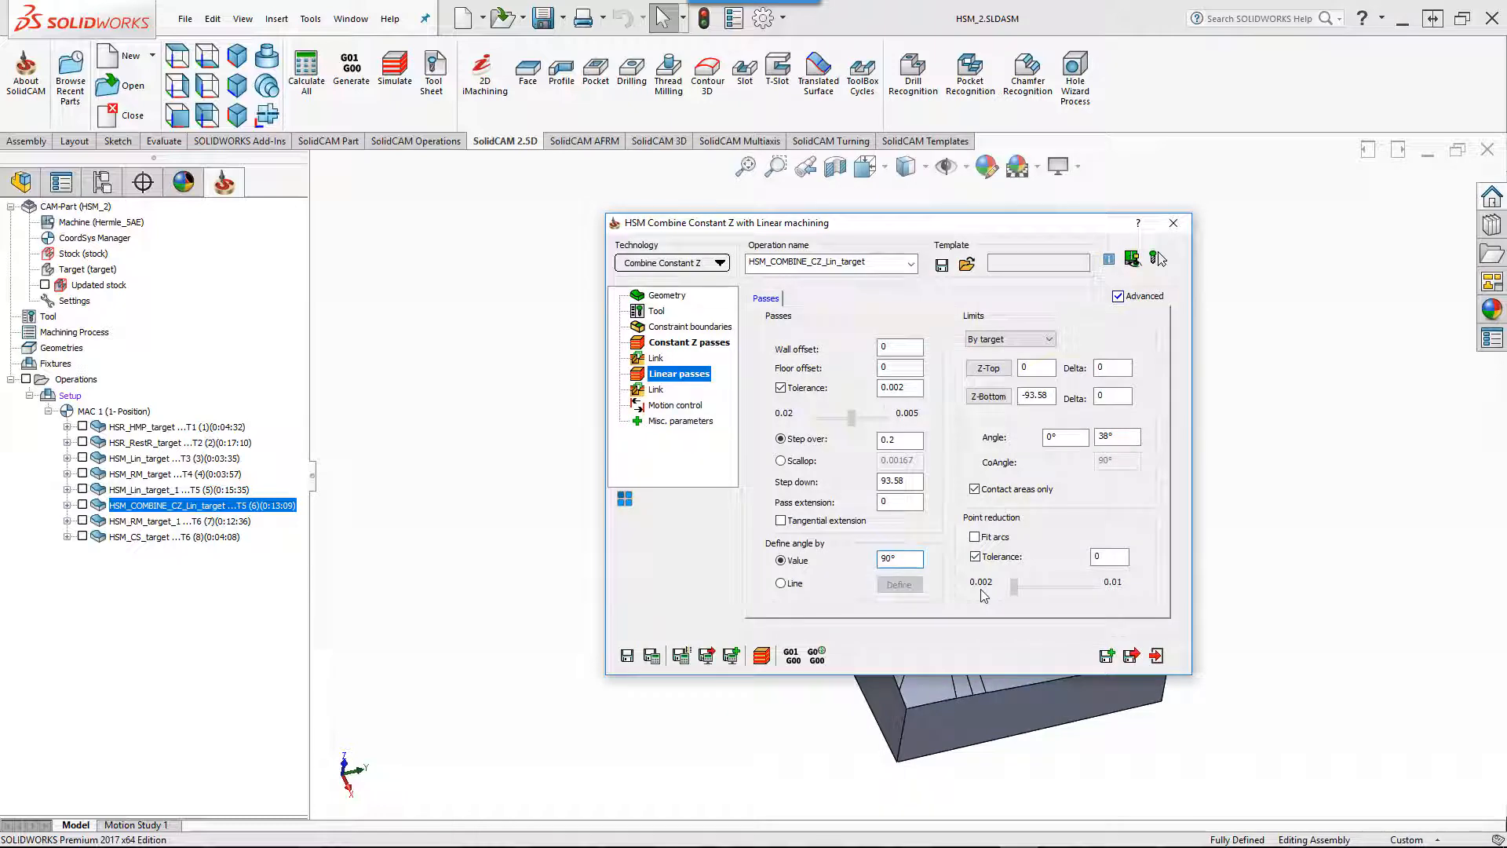
Run the Host CAD simulation of HSM_COMBINE_CZ_Lin_target, examine the Constant Z toolpath up close on the steep walls, and exit the simulation.
left_click(760, 658)
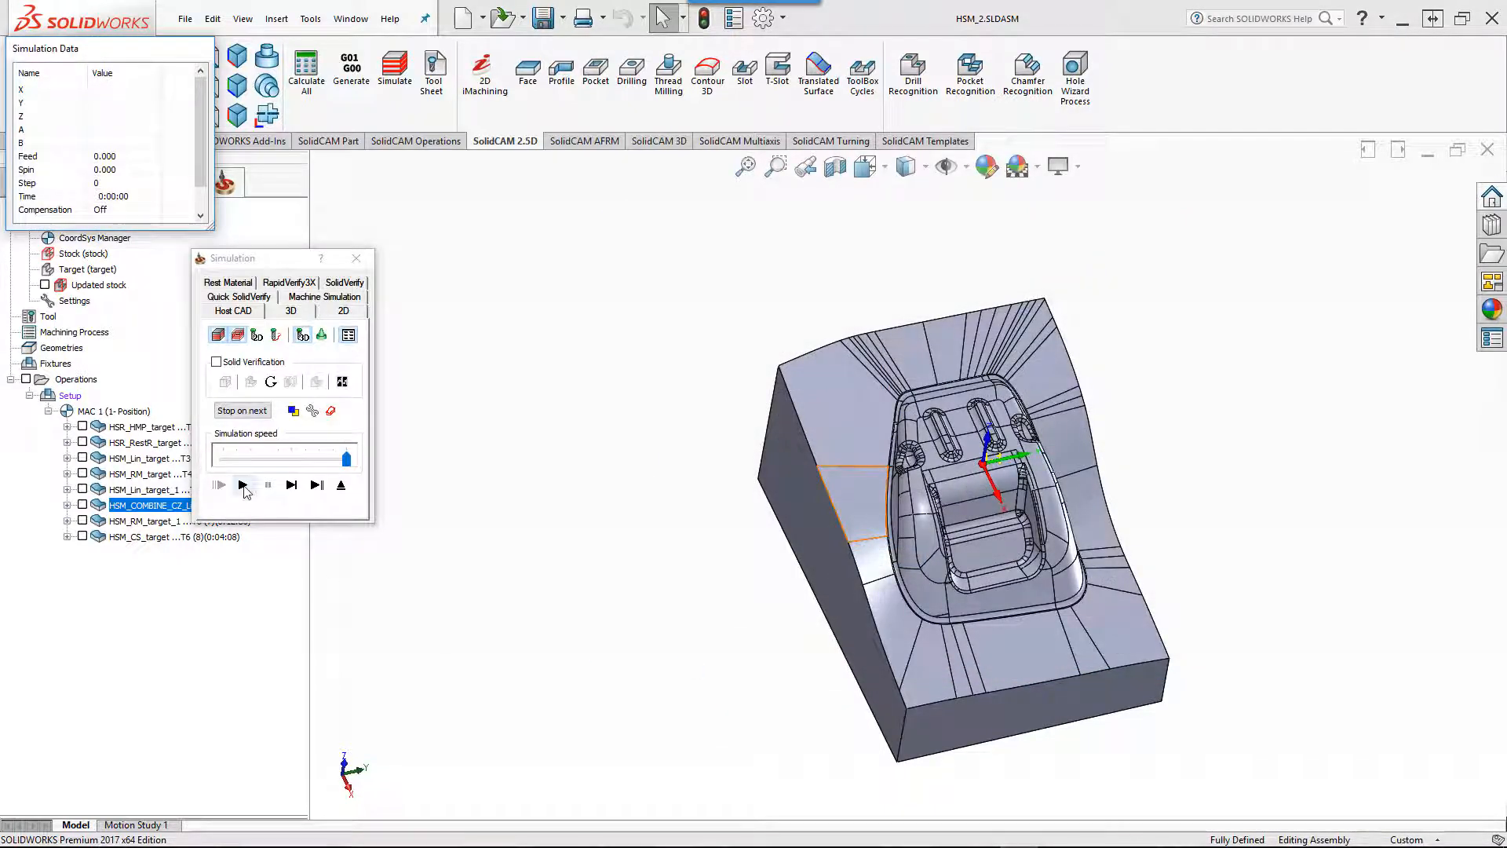
left_click(244, 485)
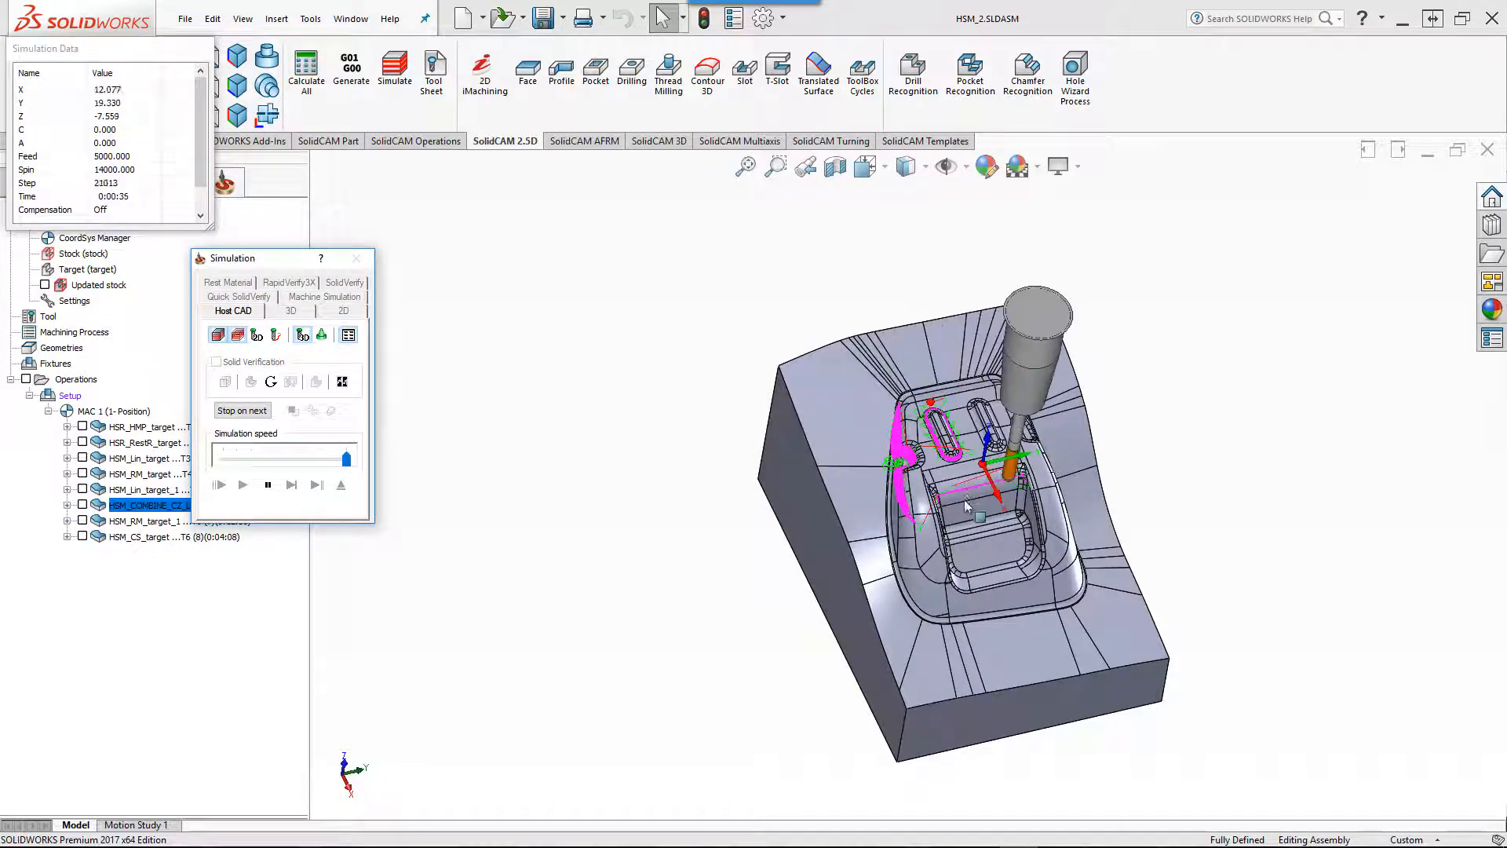
middle_click_drag(964, 456, 1019, 509)
scroll(997, 495, "down", 5)
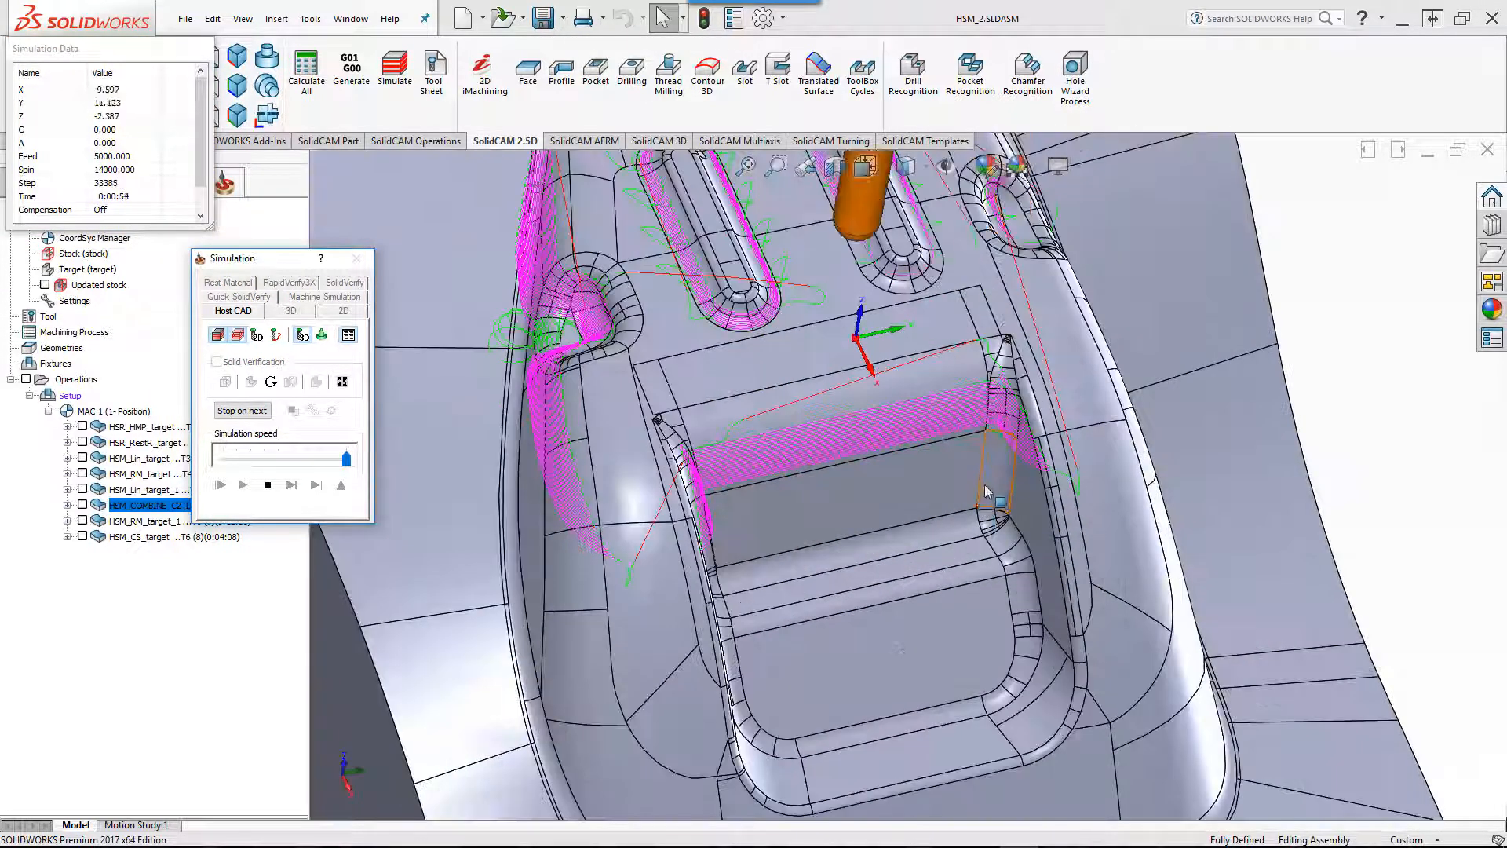
scroll(986, 482, "down", 3)
scroll(991, 398, "down", 3)
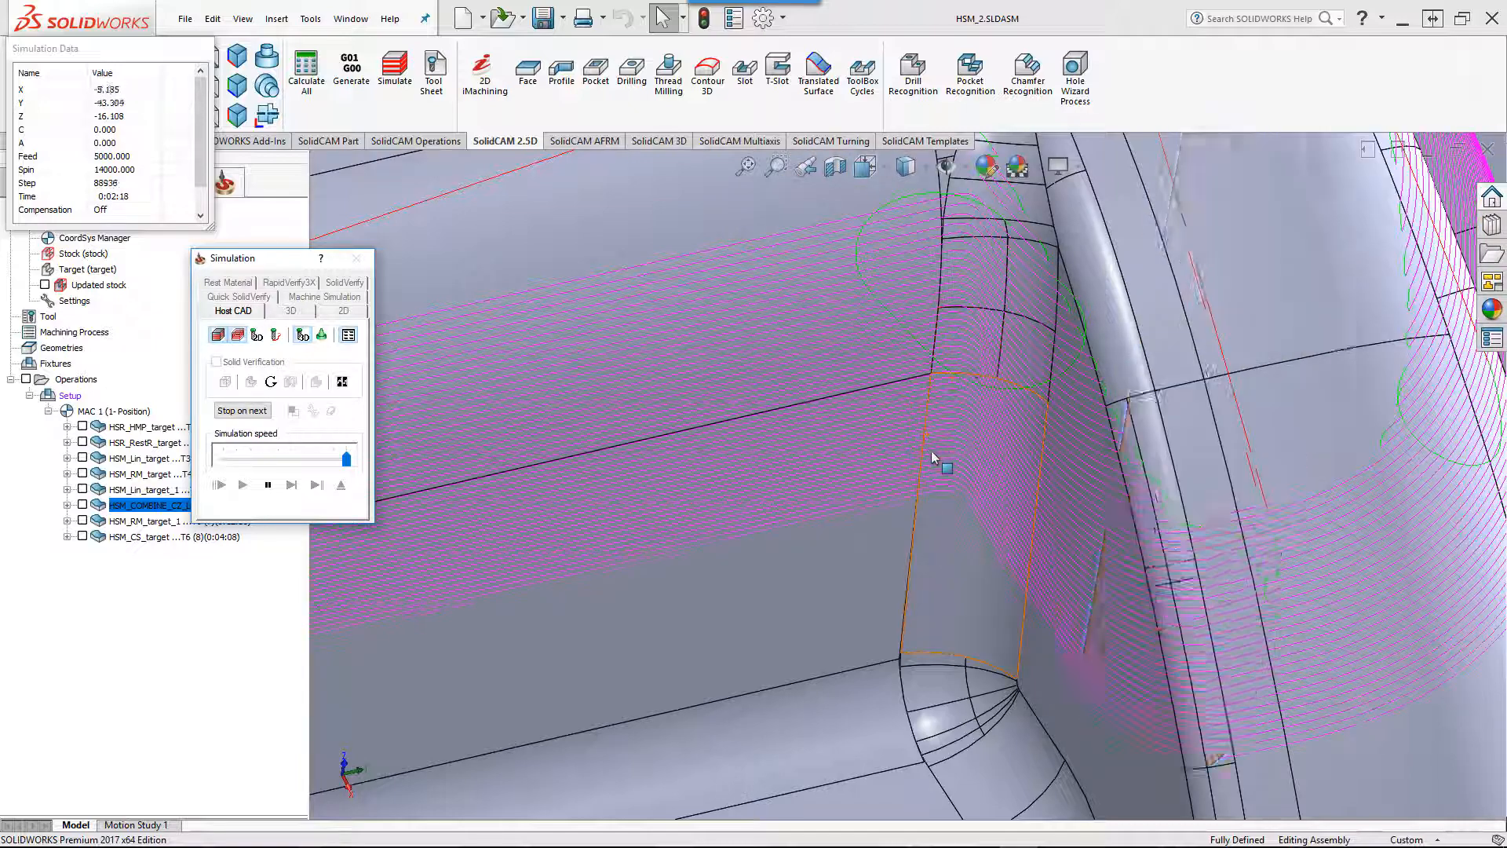
scroll(933, 456, "up", 2)
scroll(935, 461, "up", 6)
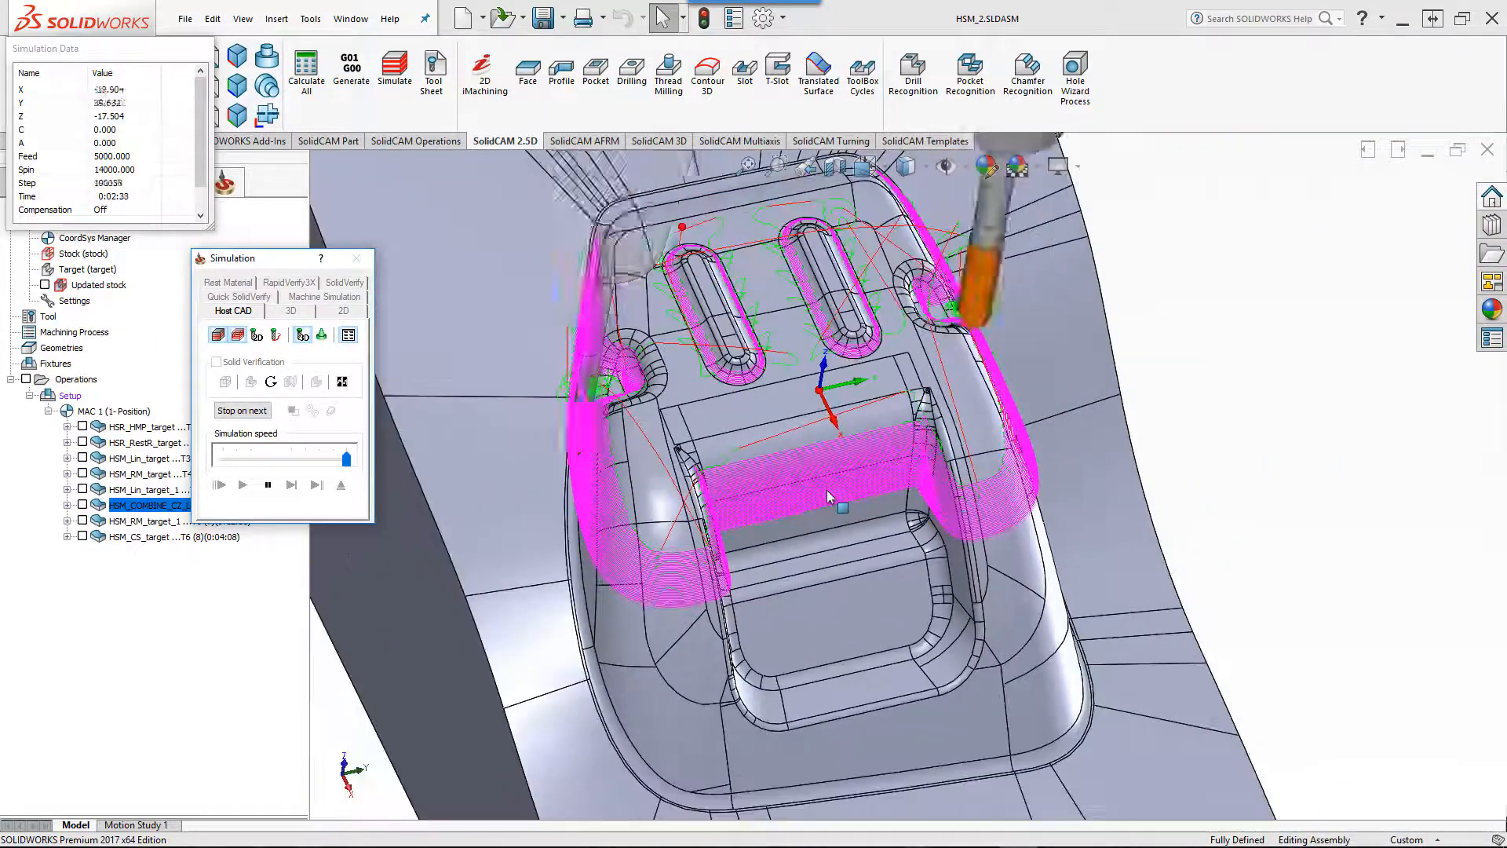
scroll(816, 497, "up", 4)
scroll(877, 477, "down", 3)
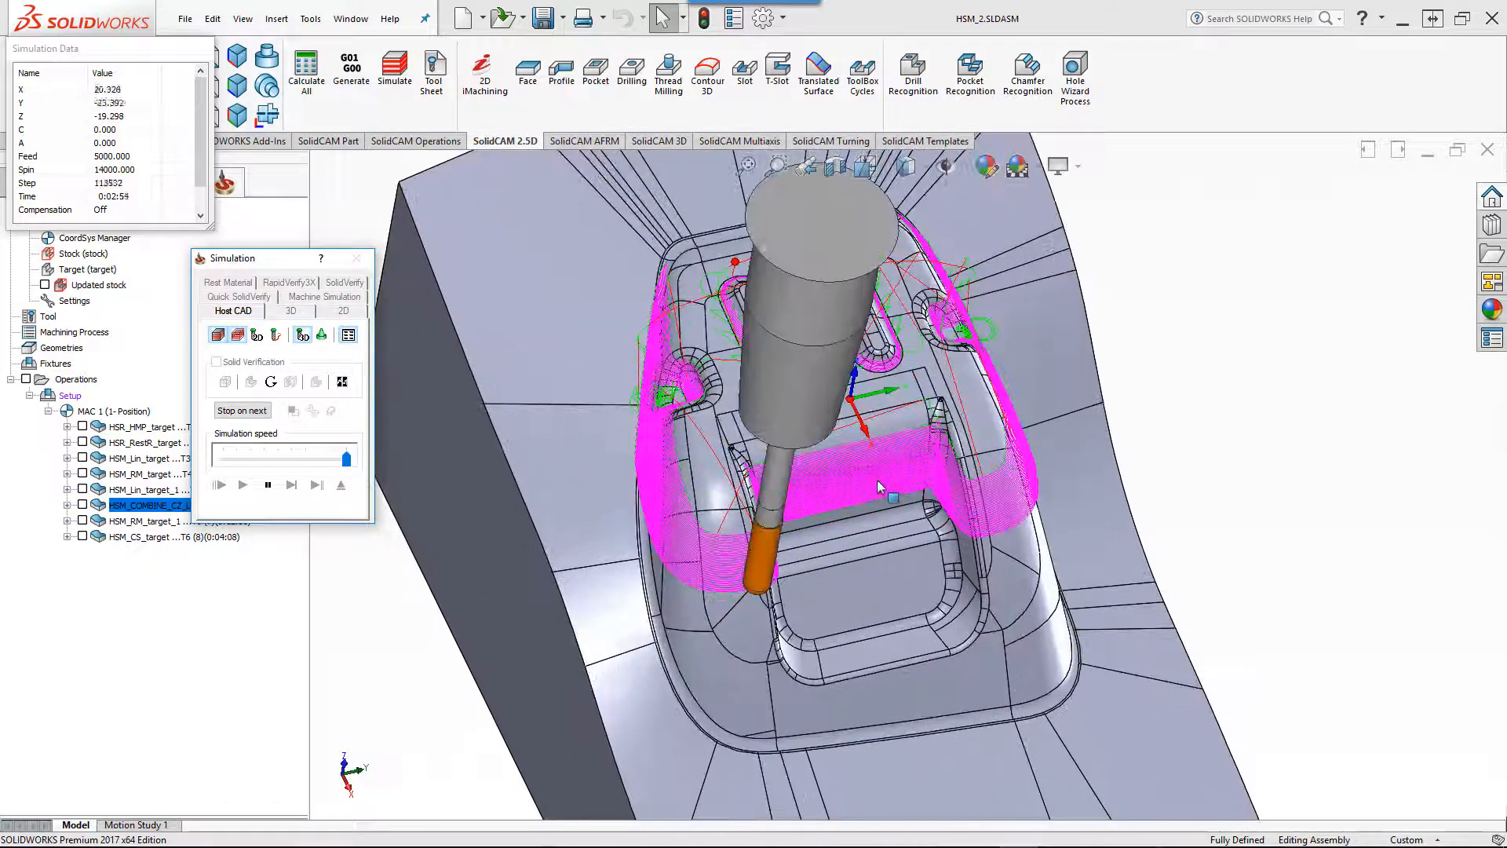
scroll(879, 476, "up", 2)
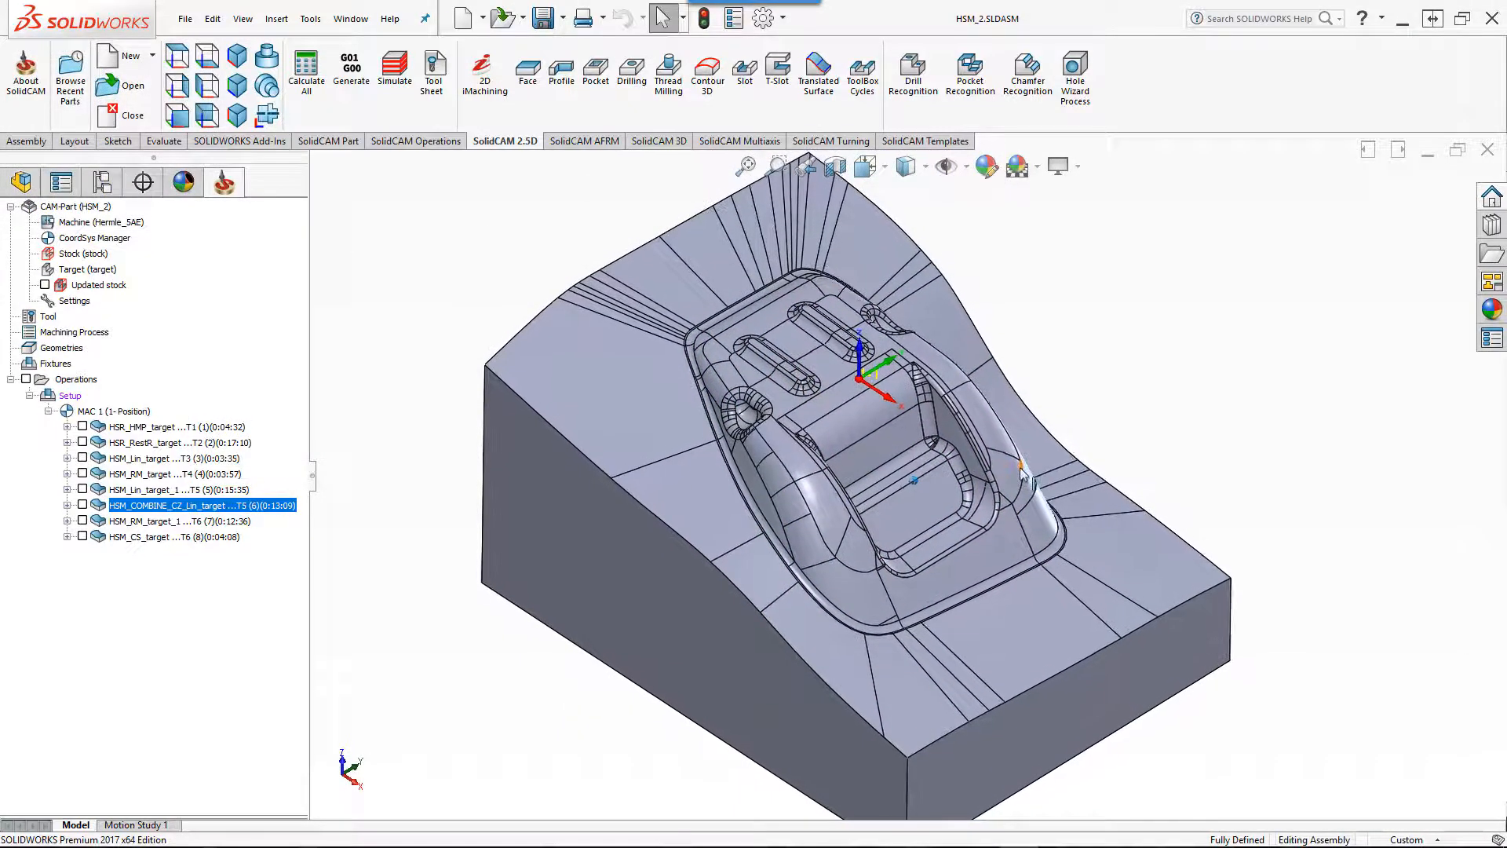
scroll(784, 552, "down", 1)
scroll(677, 471, "down", 2)
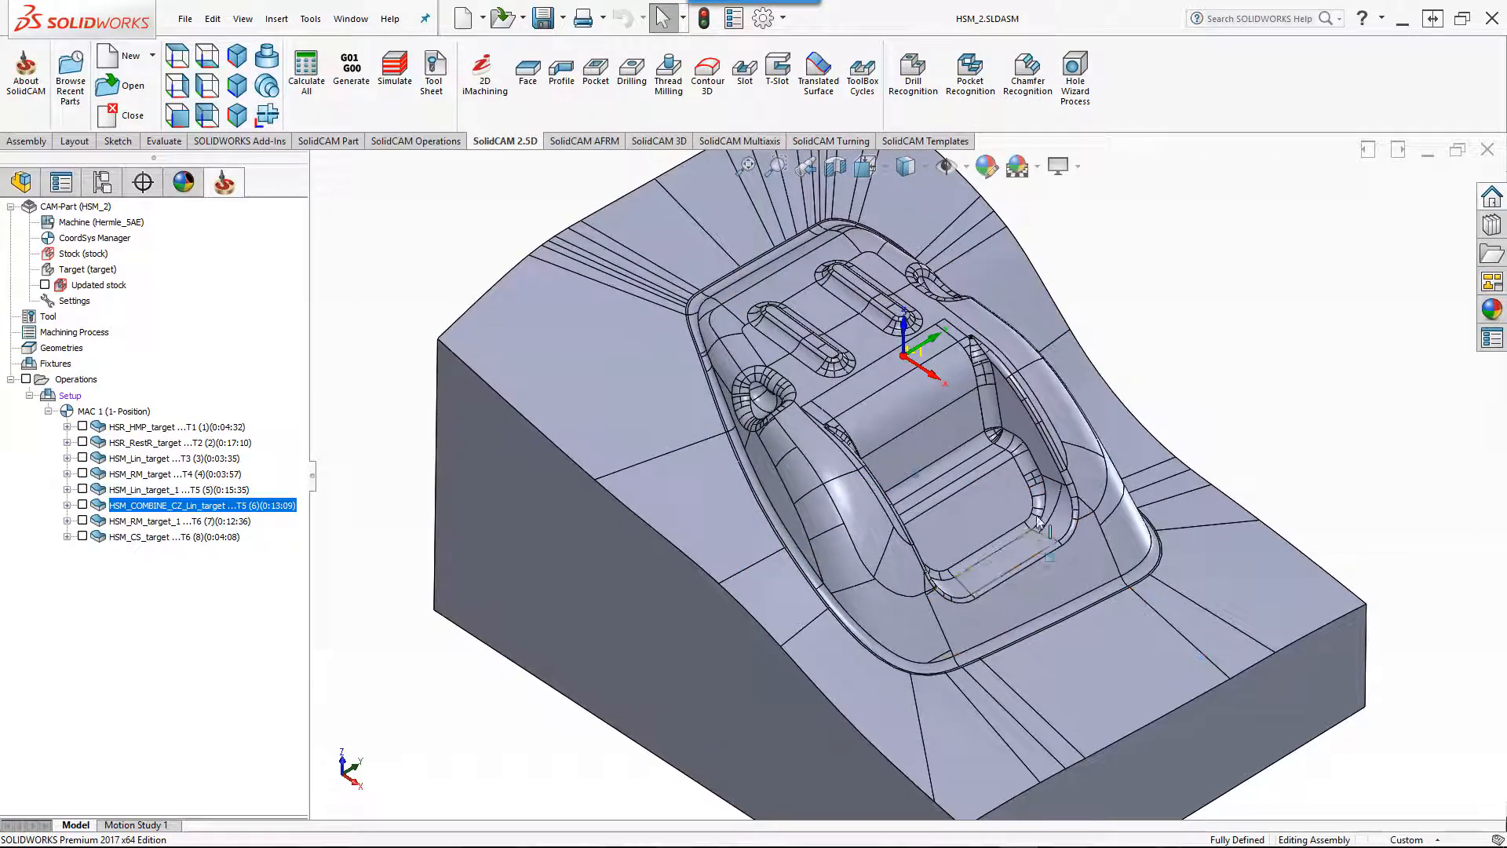
scroll(992, 530, "up", 2)
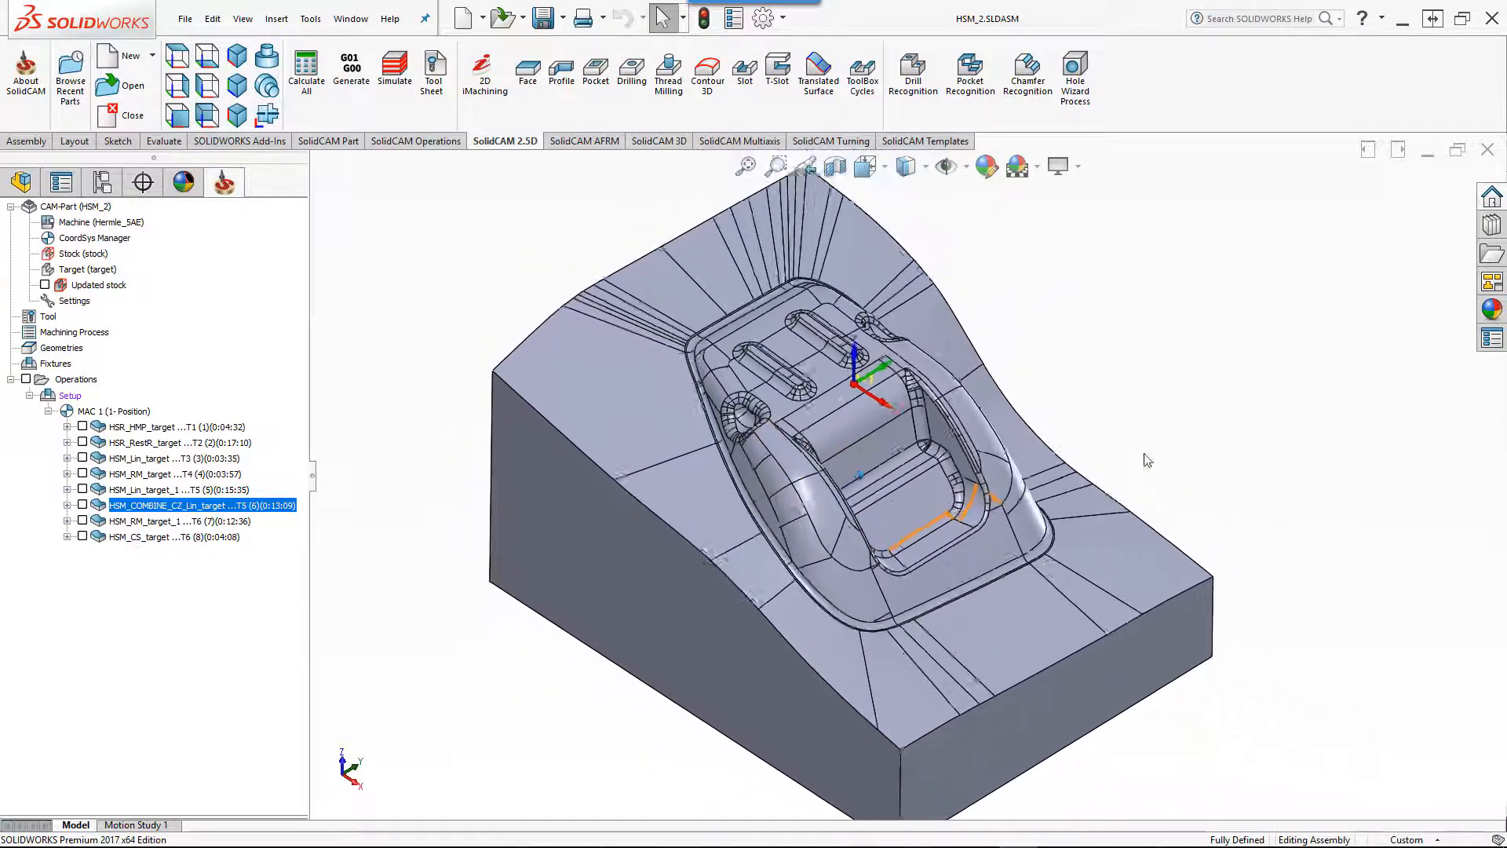
scroll(1148, 461, "up", 1)
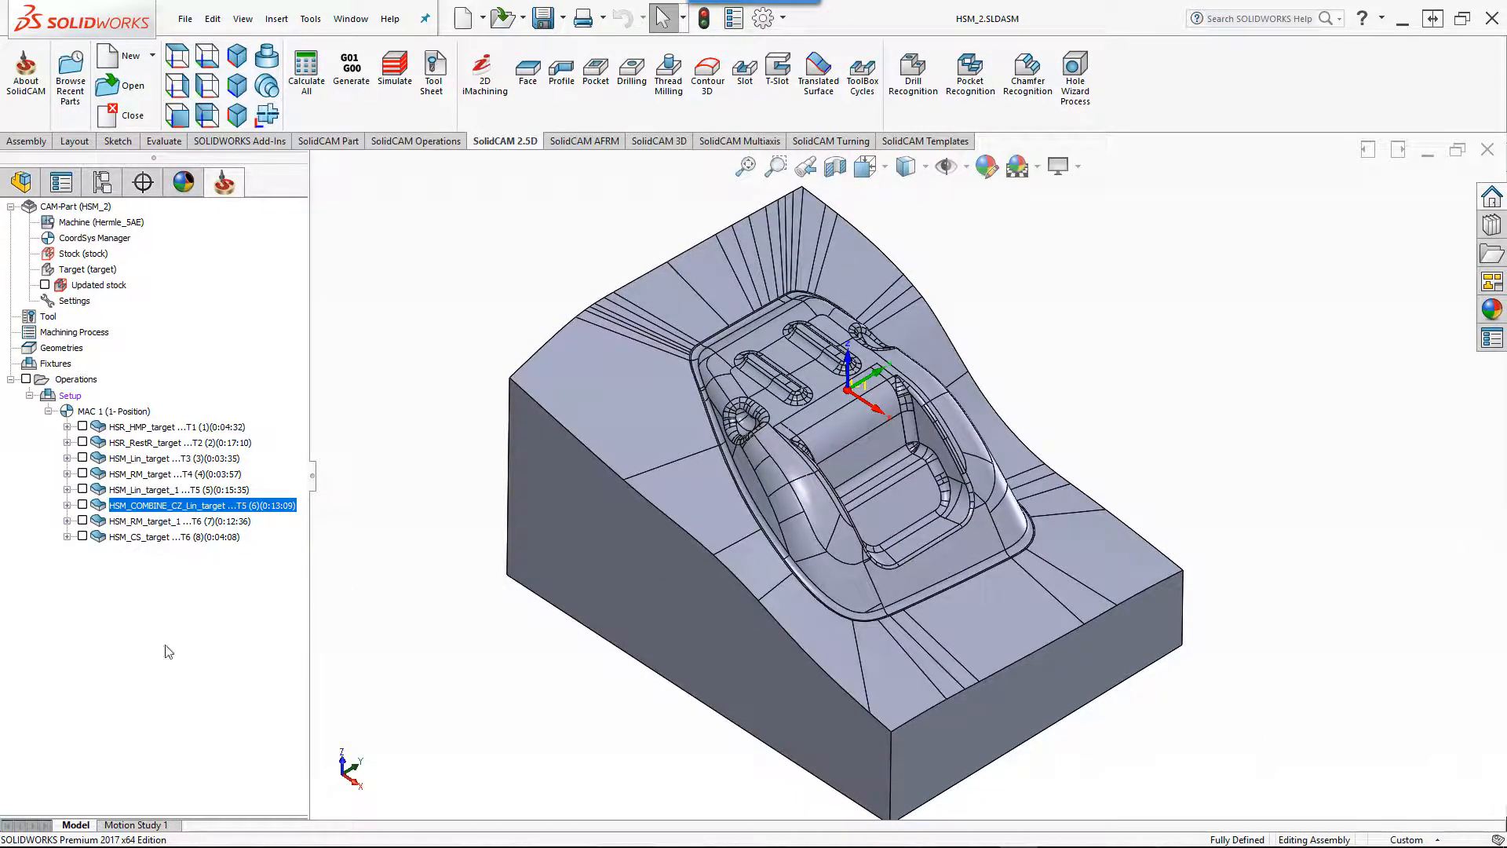
Open the HSM_RM_target_1 rest machining operation and review its geometry, ball nose mill, and reference tool diameter.
double_click(172, 522)
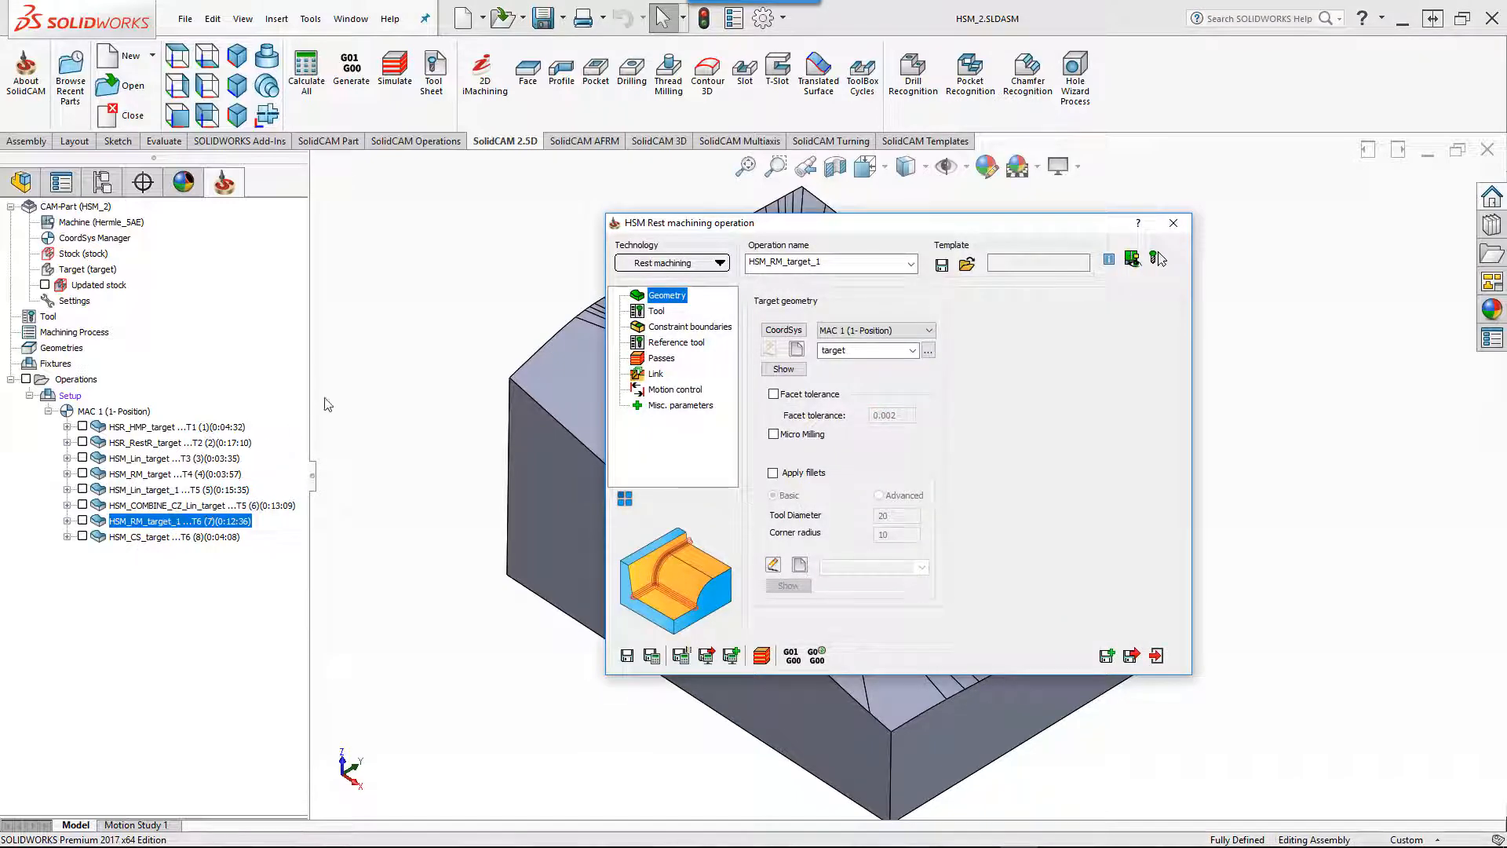
left_click(652, 313)
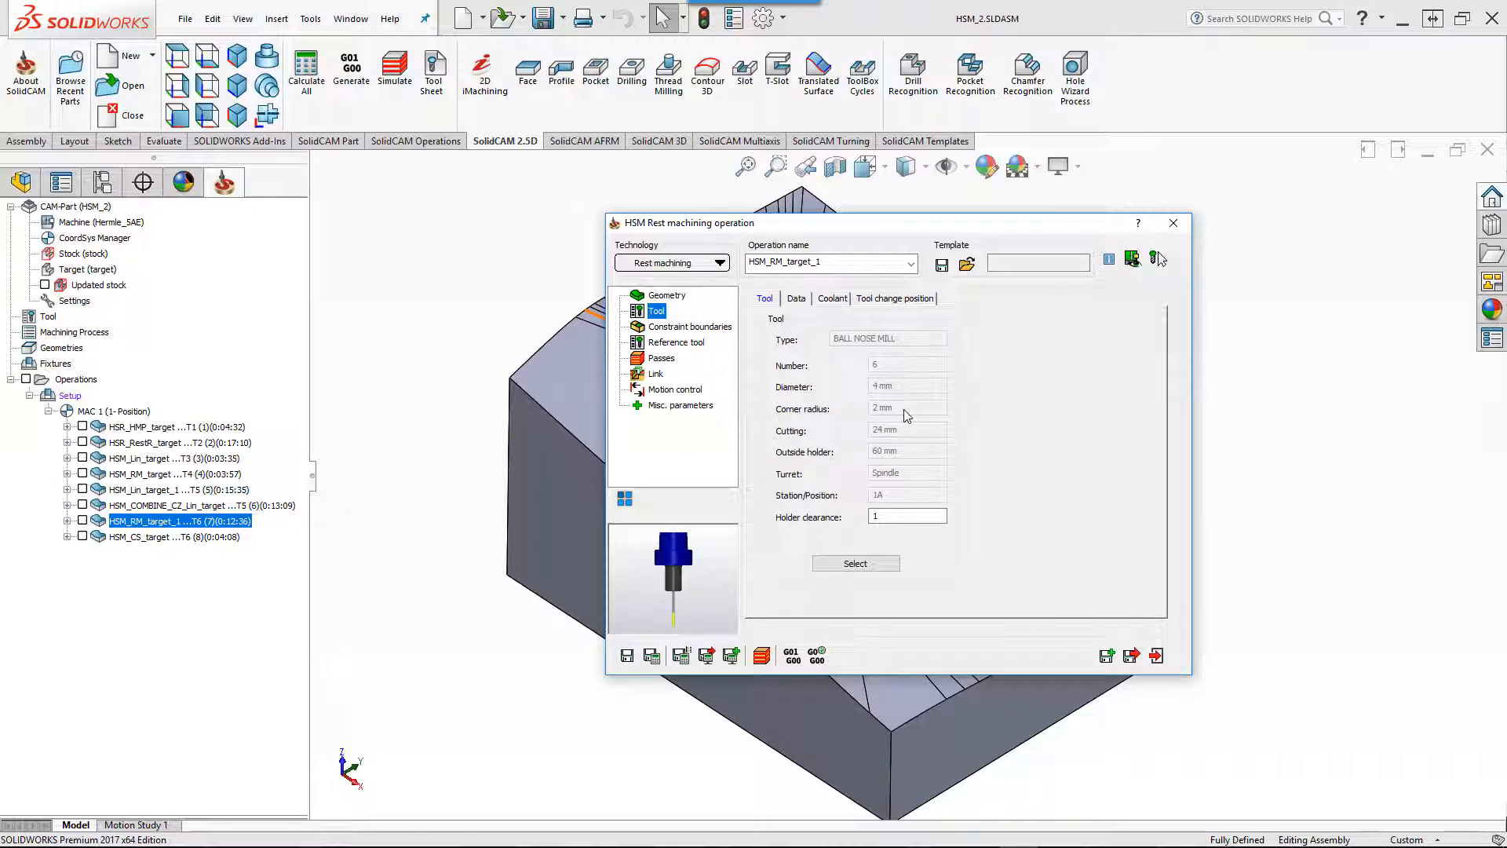
left_click(671, 345)
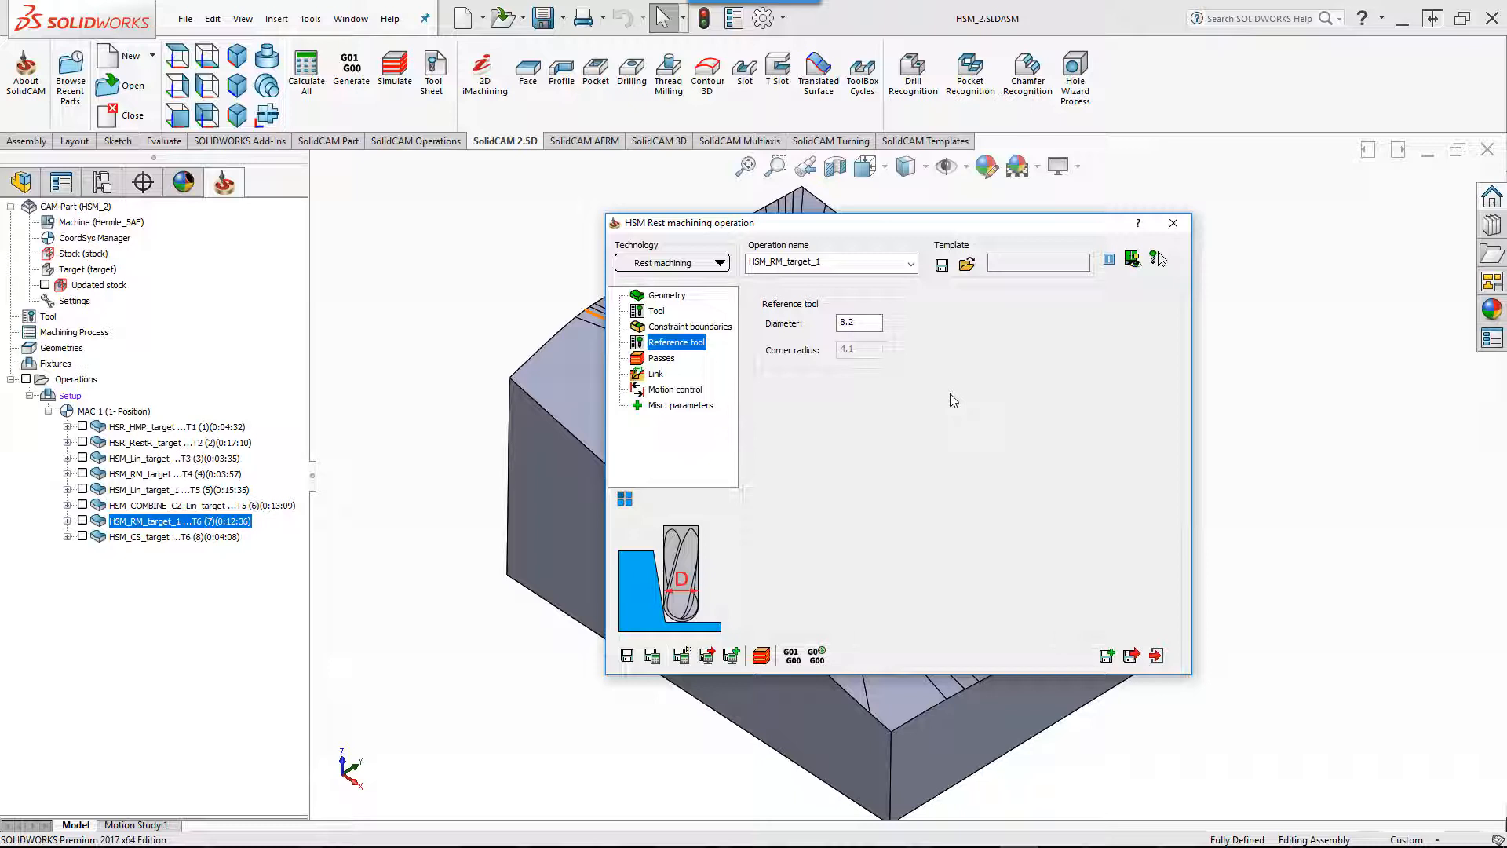
Run the Host CAD simulation of HSM_RM_target_1, examine the rest toolpath along the fillets up close, and exit the simulation and operation.
left_click(761, 656)
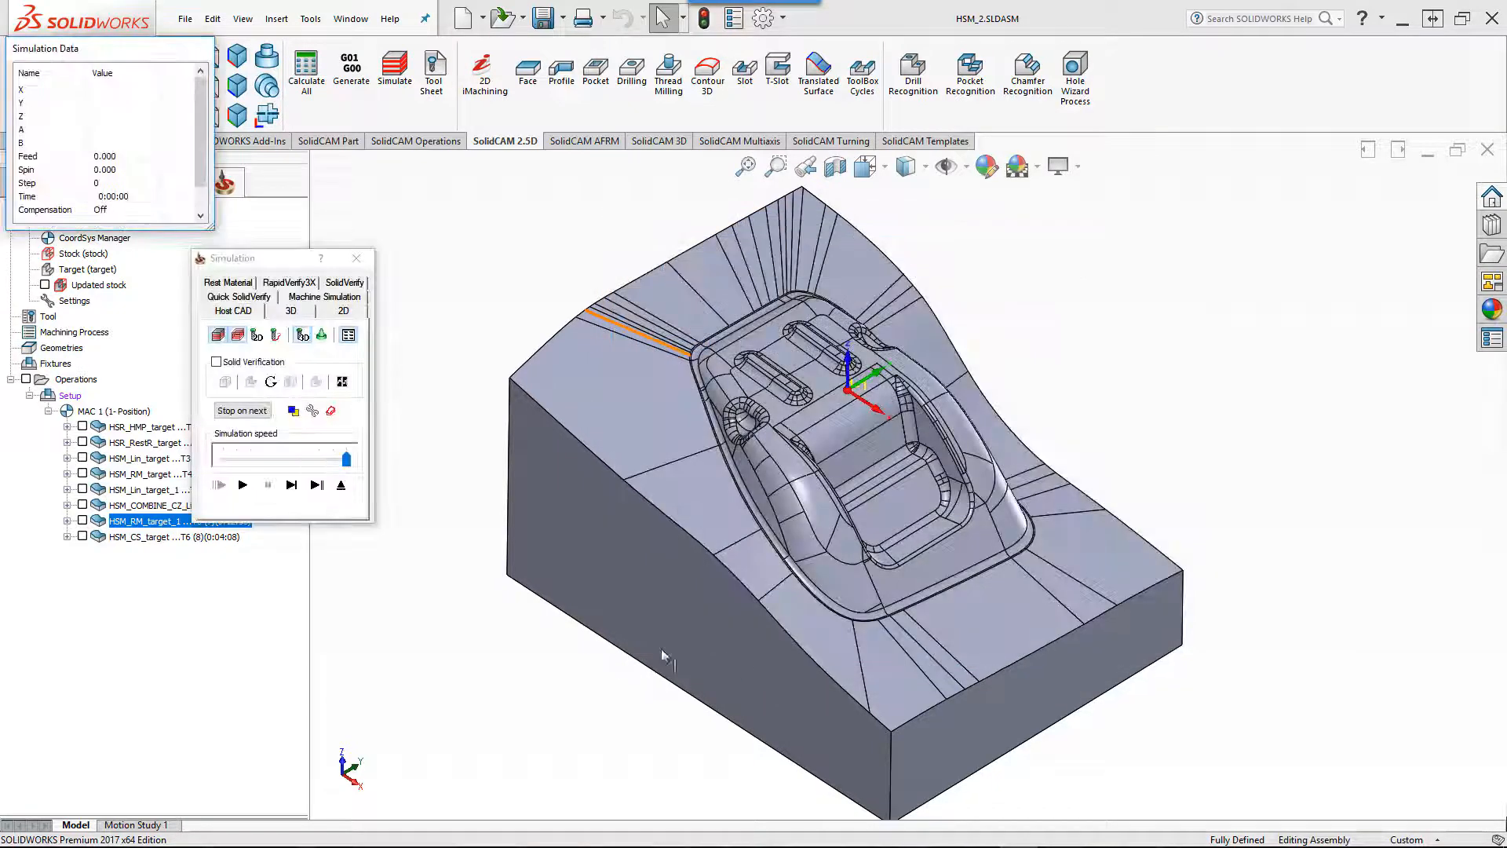
left_click(242, 485)
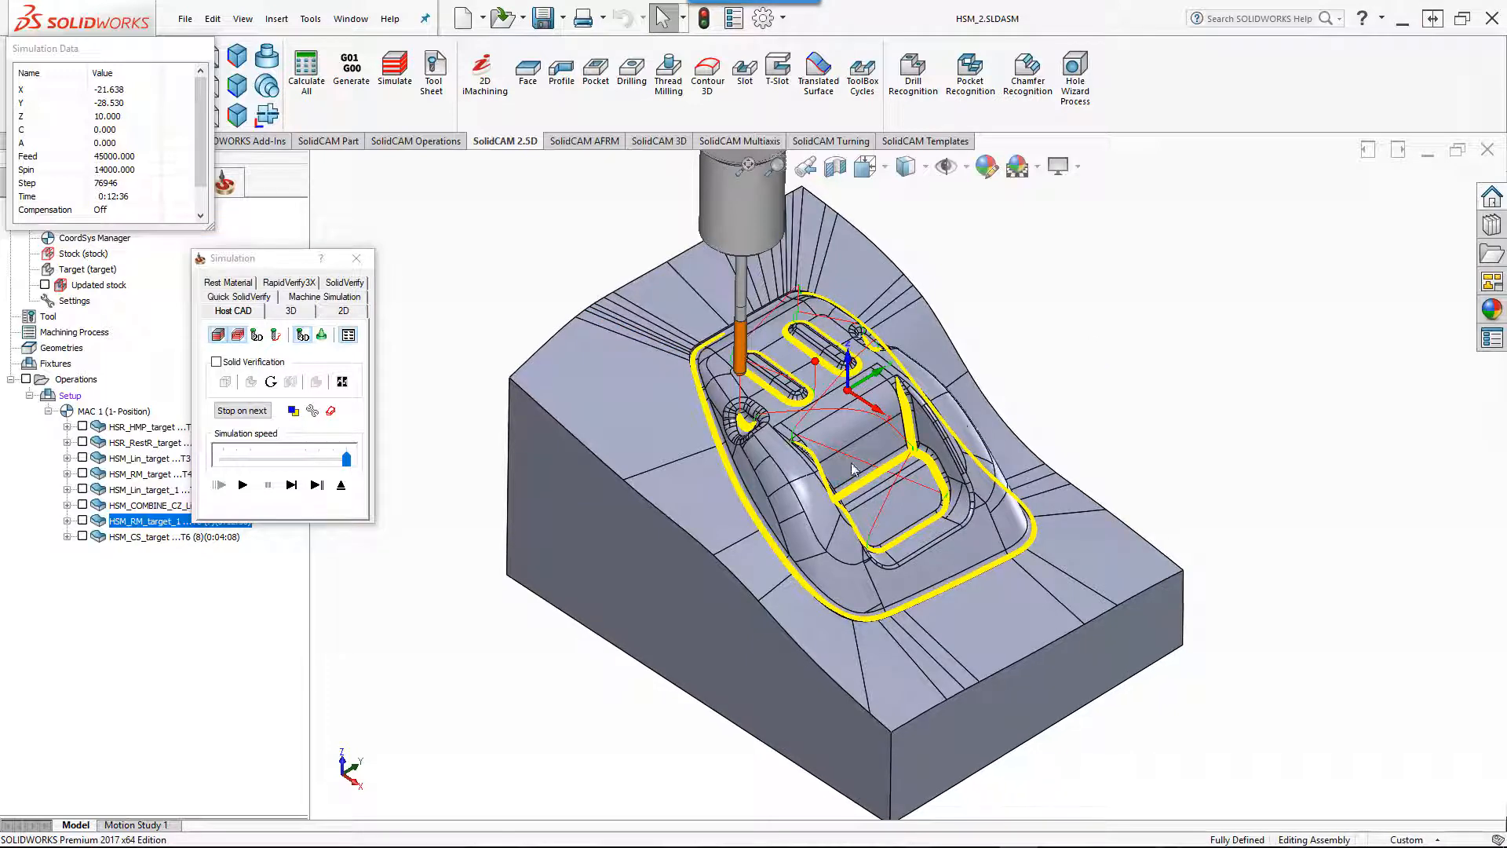
scroll(785, 459, "down", 3)
middle_click_drag(788, 459, 907, 355)
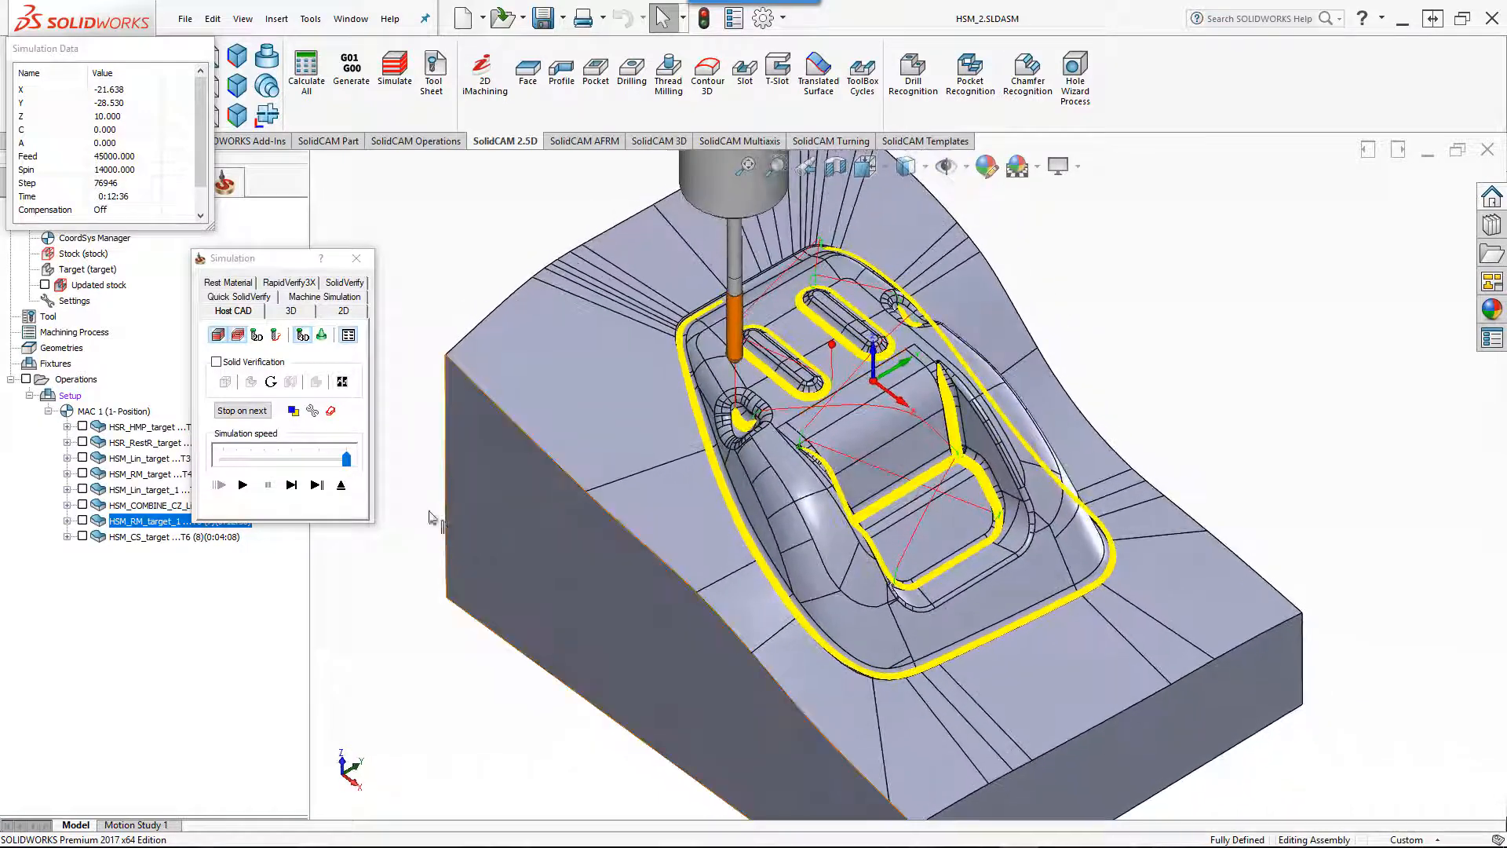
left_click(340, 486)
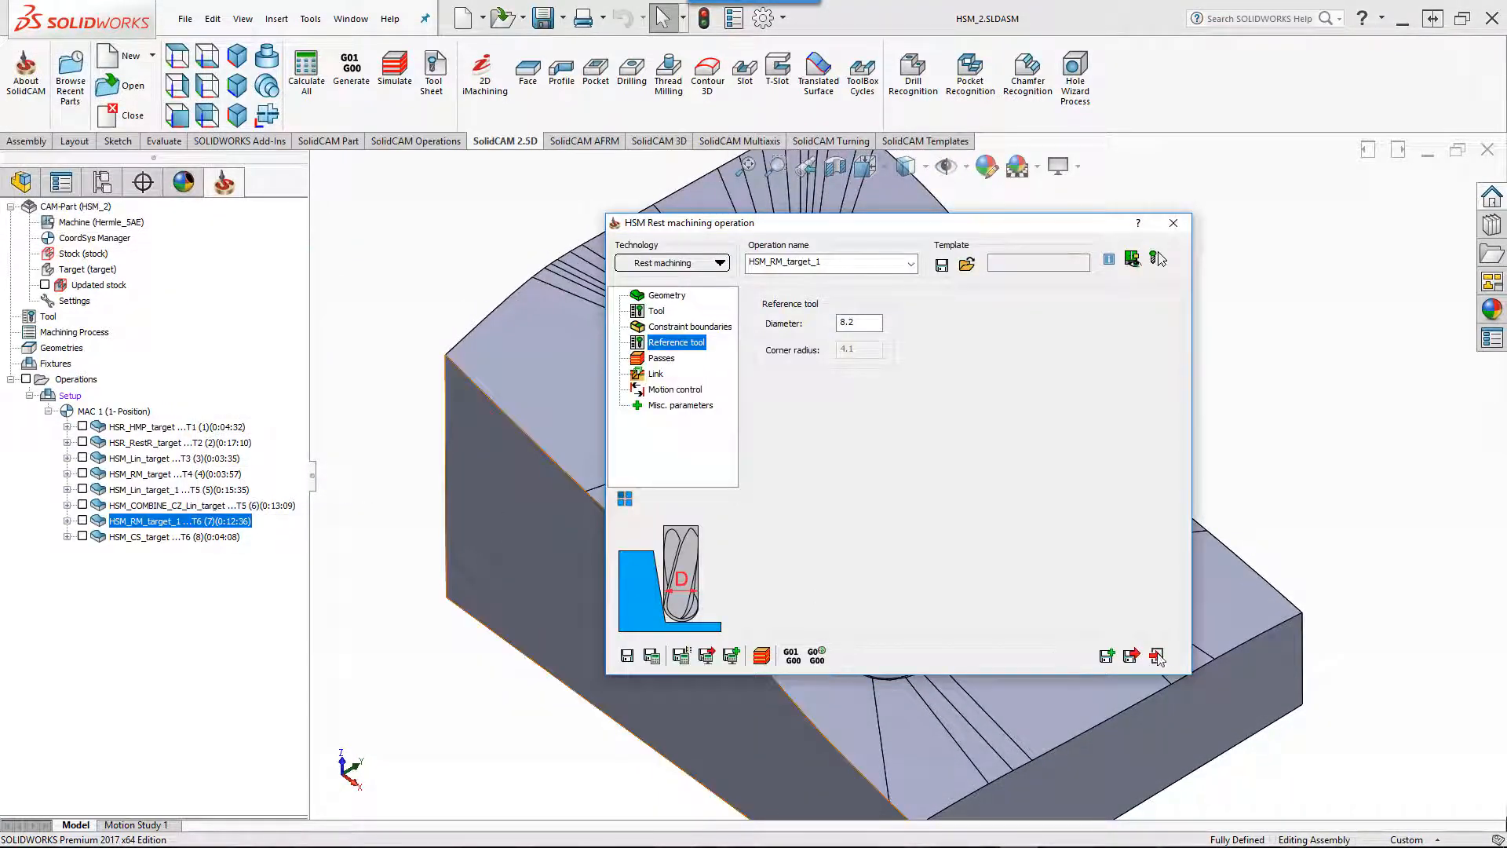
left_click(1157, 657)
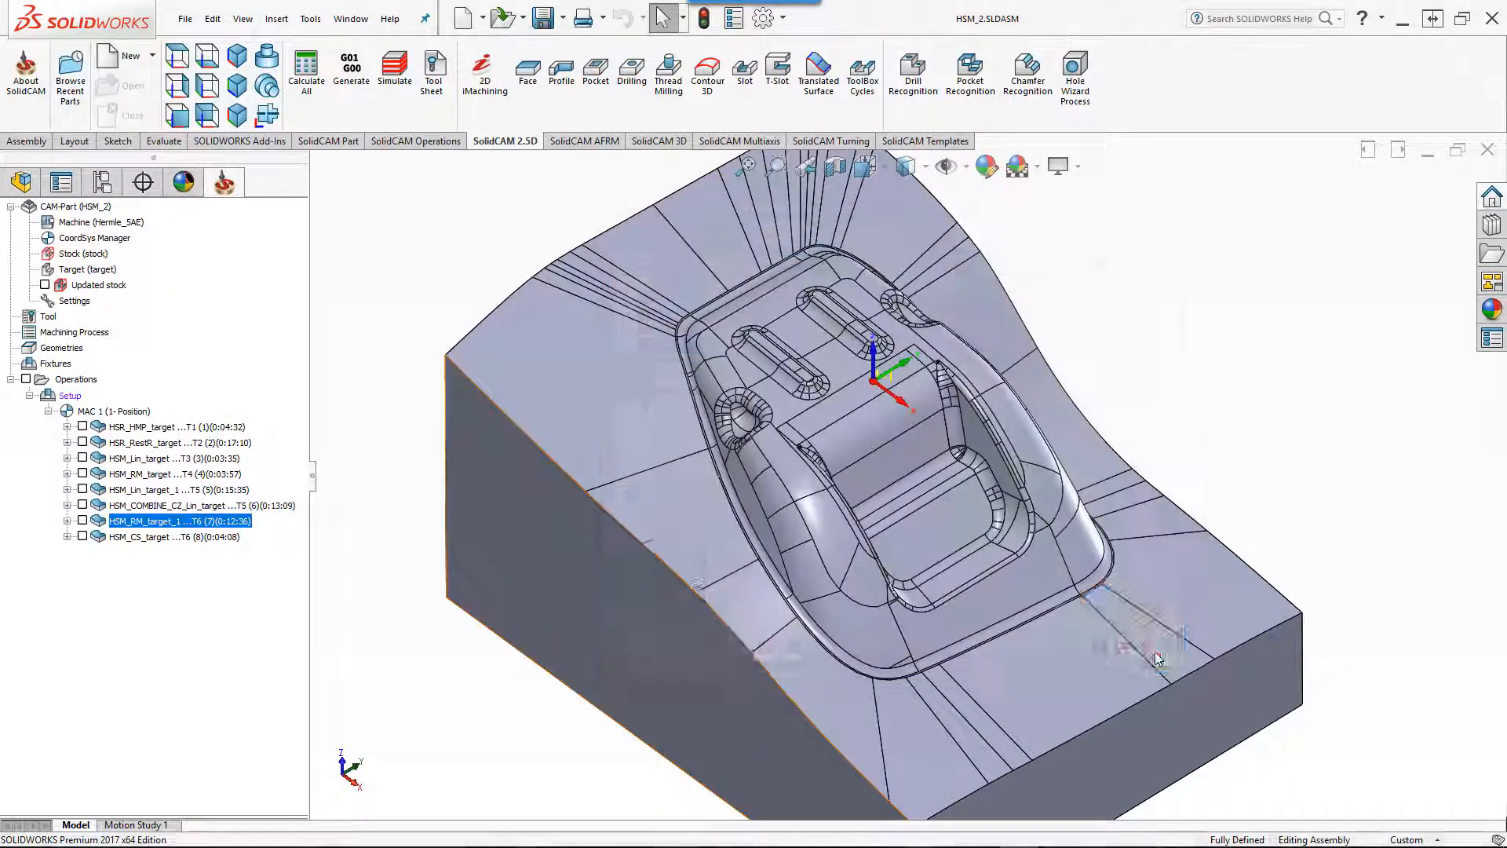
Open the HSM_CS_target 3D Constant step over operation and review its tool and the drive boundary chains from the top view.
left_click(141, 539)
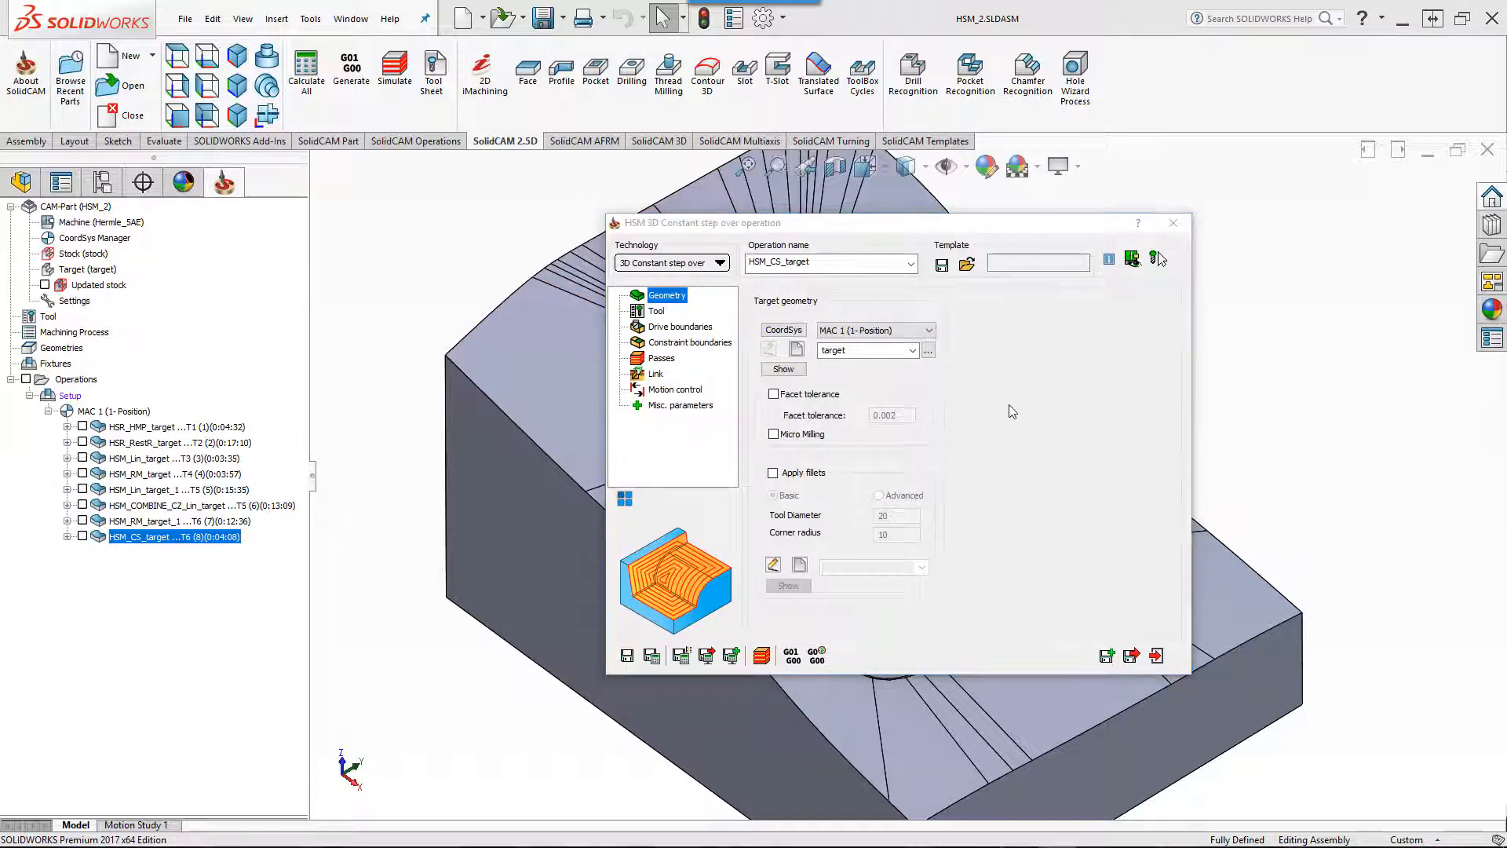
left_click(656, 311)
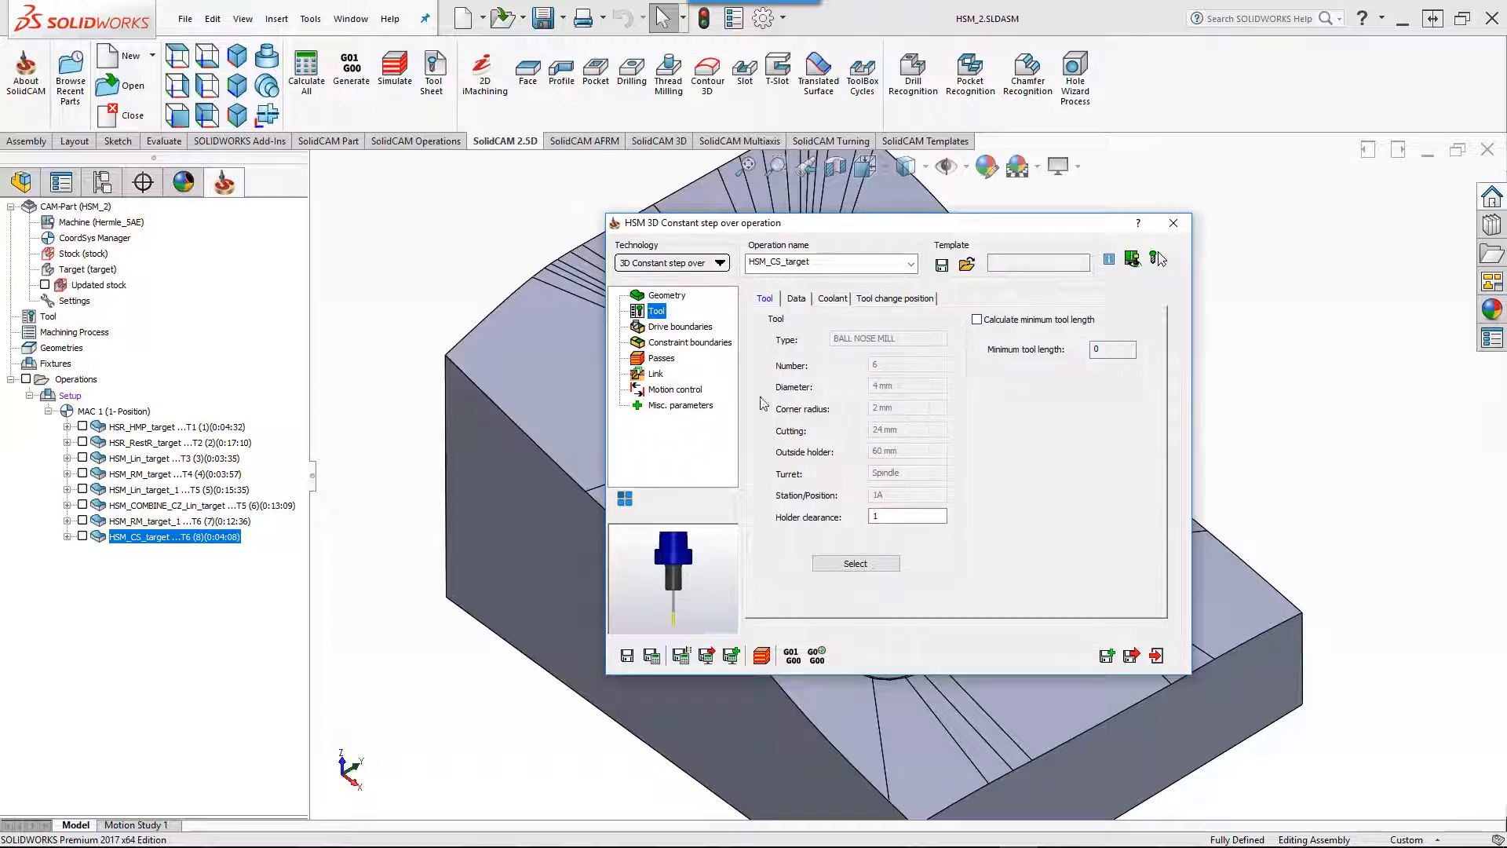
left_click(680, 327)
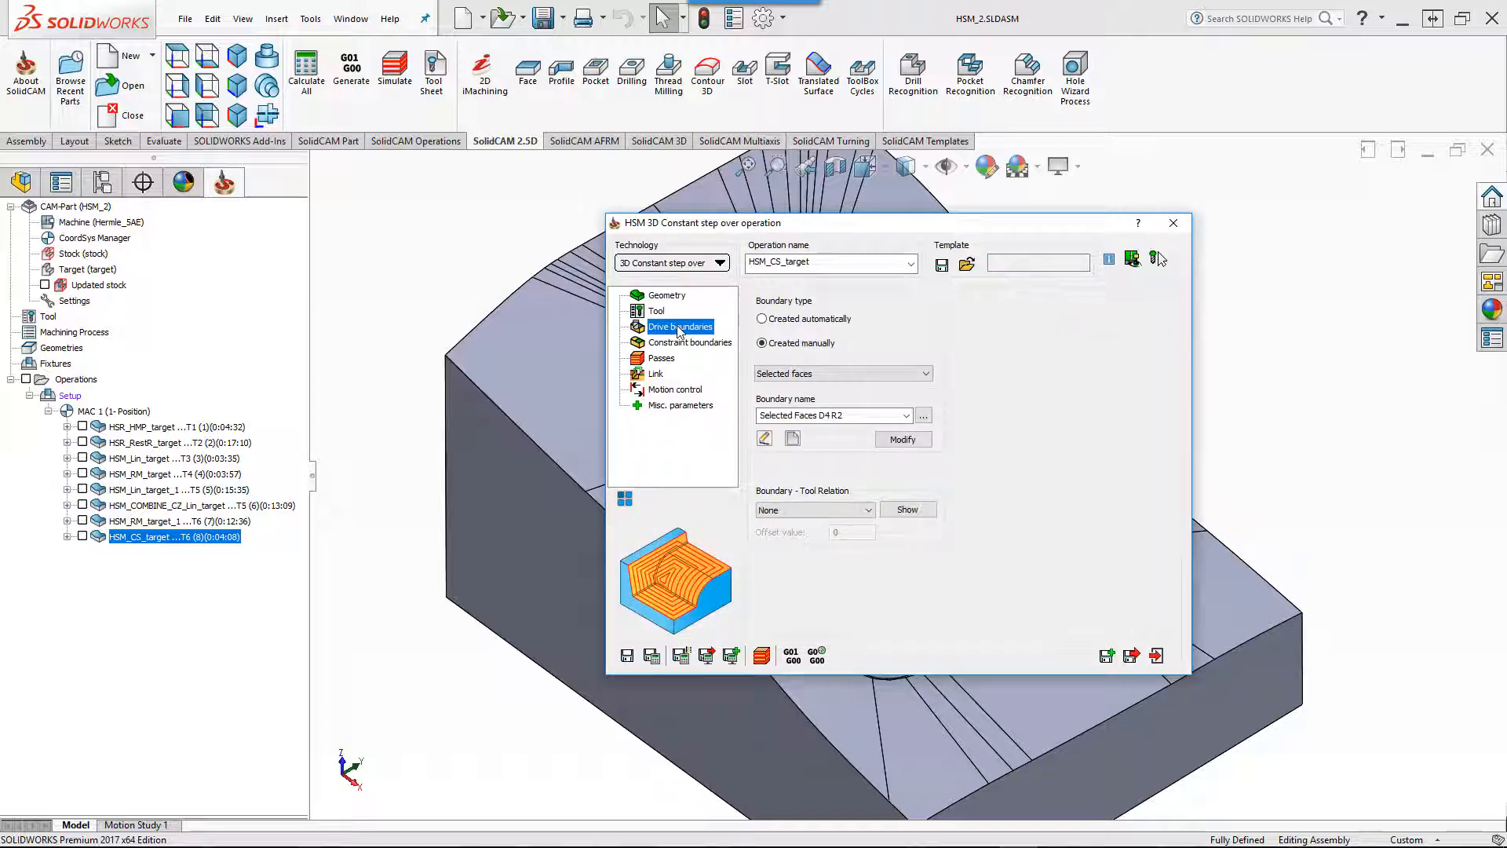
left_click(887, 443)
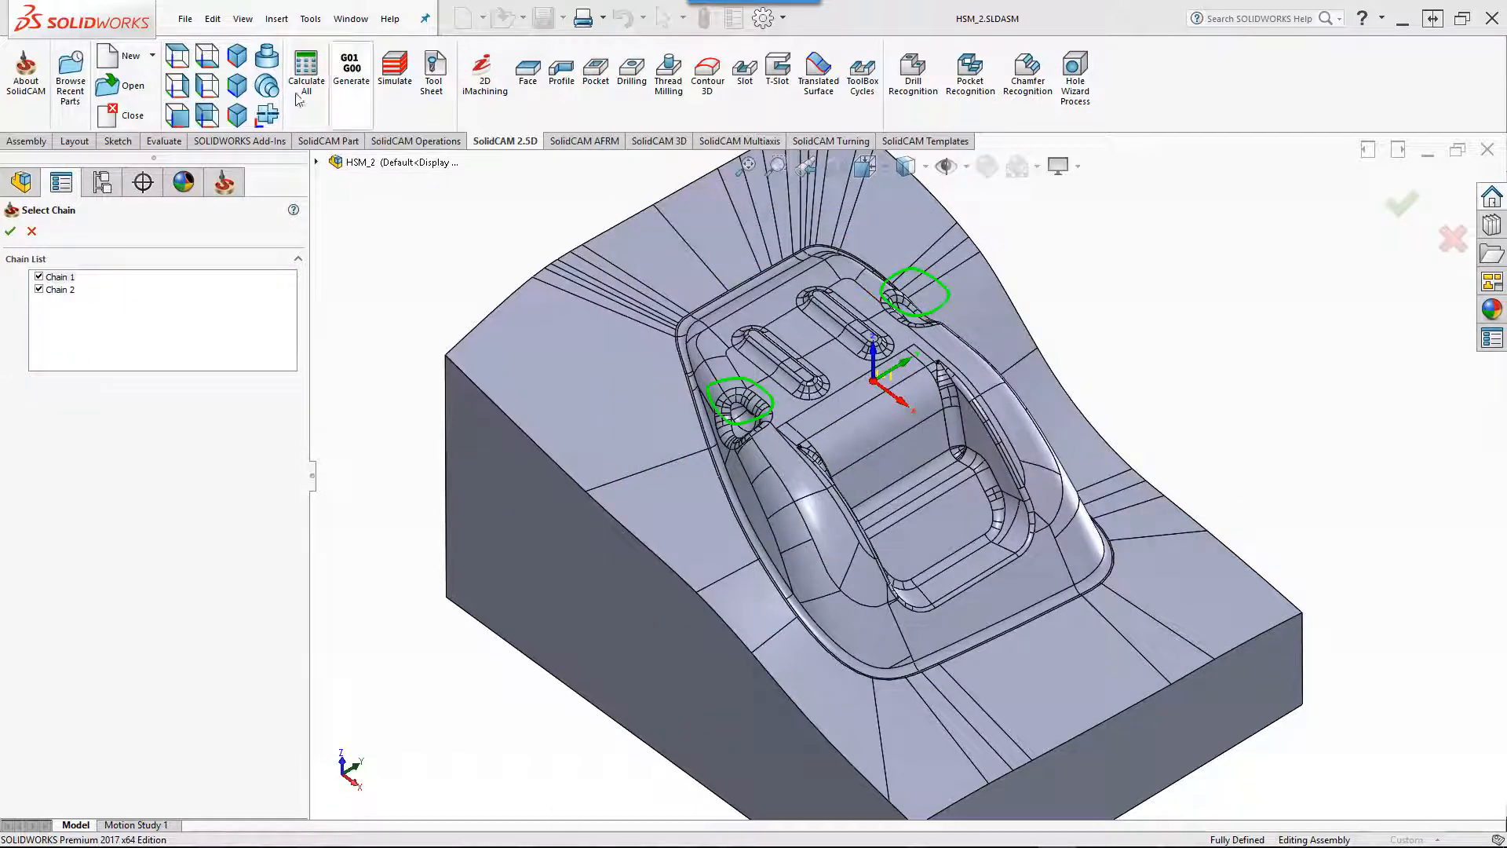
left_click(178, 57)
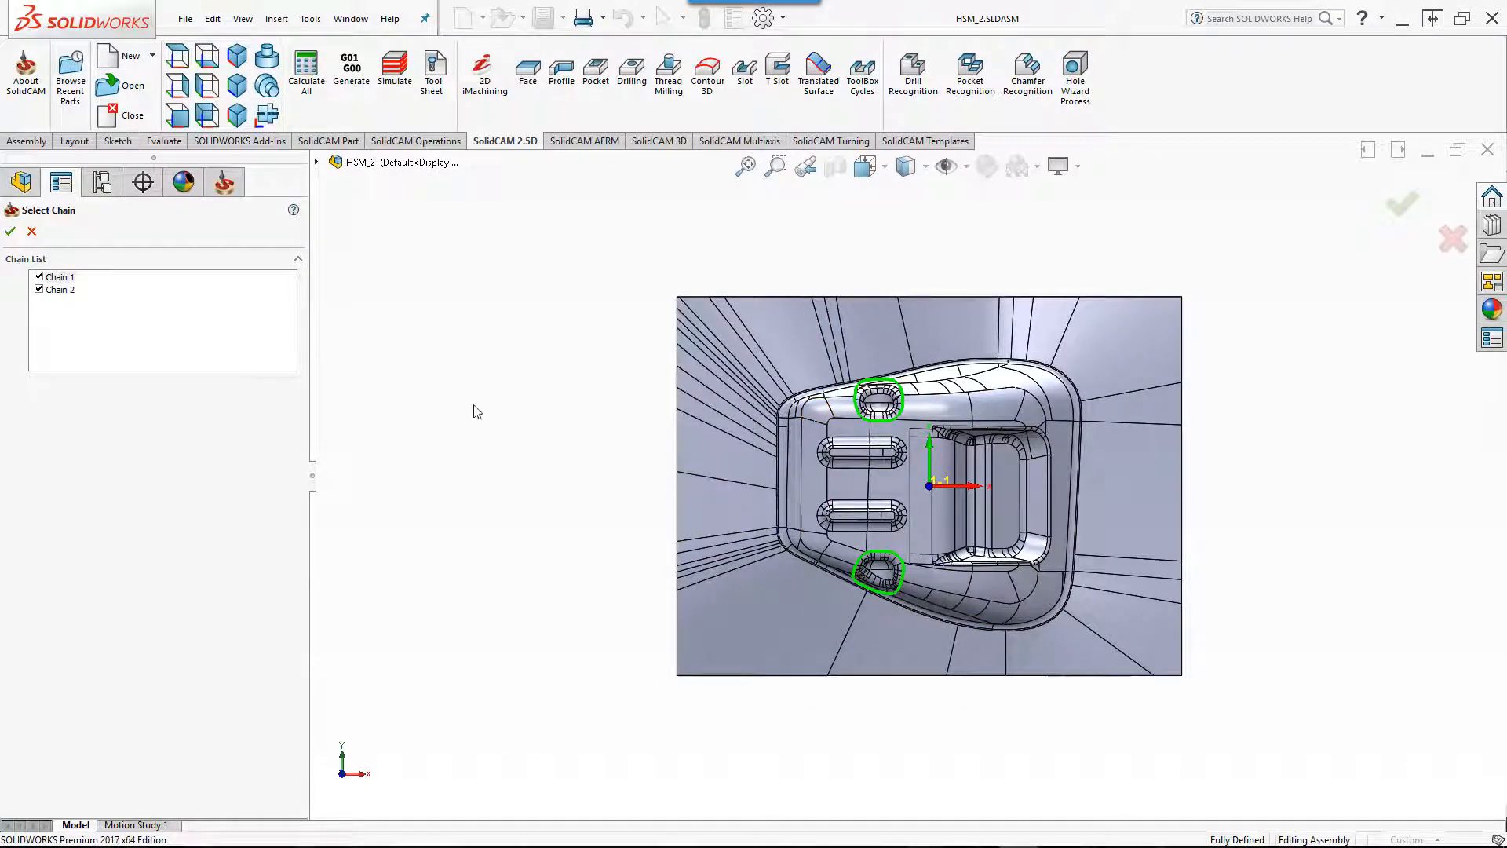
left_click(9, 231)
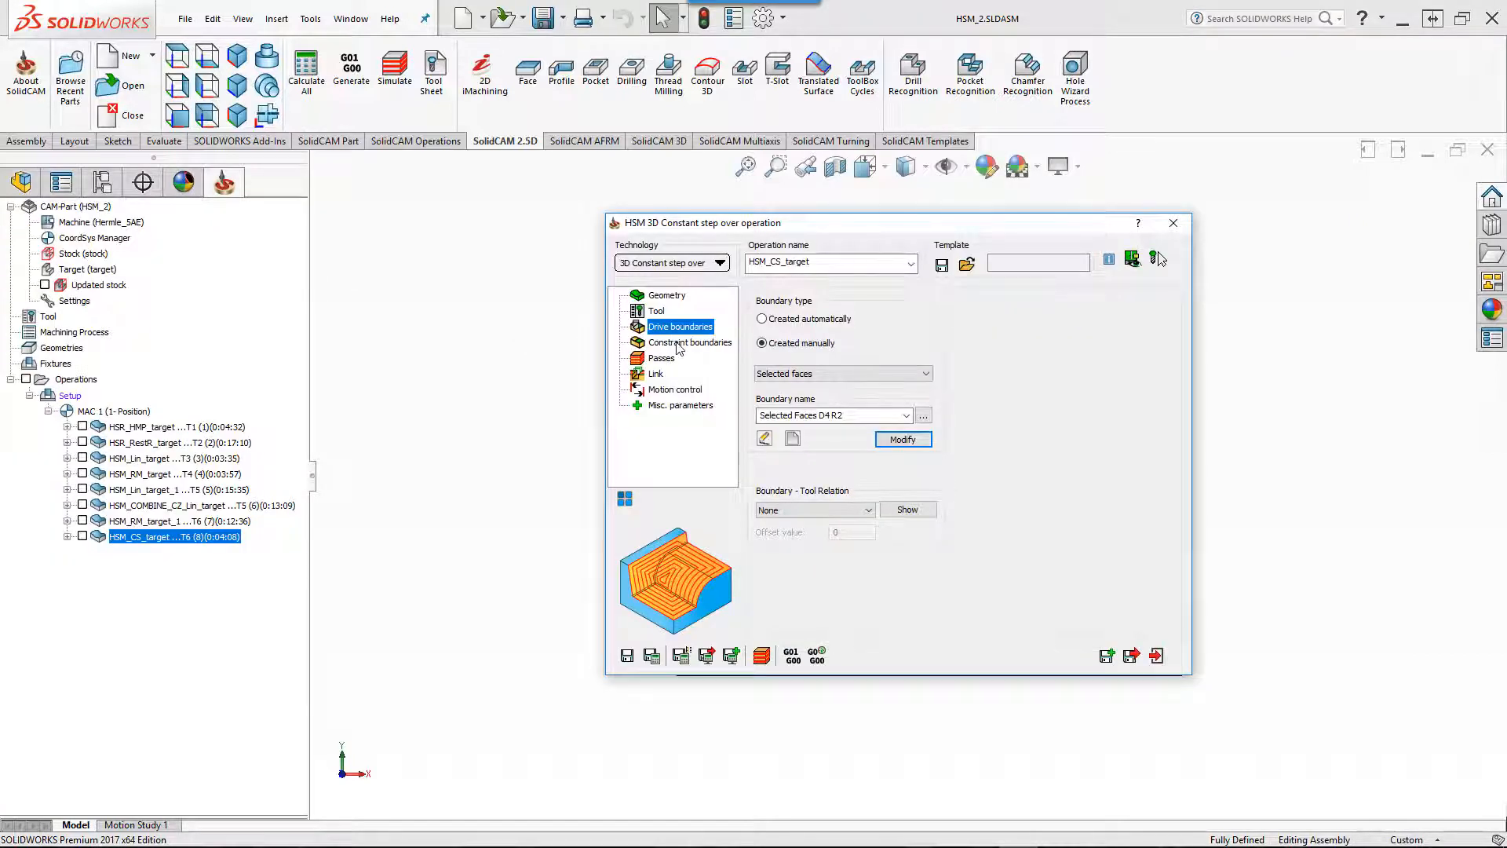
Review the chains of the Selected Faces D4 R2 constraint boundary in HSM_CS_target and leave the chain selection without changes.
left_click(681, 346)
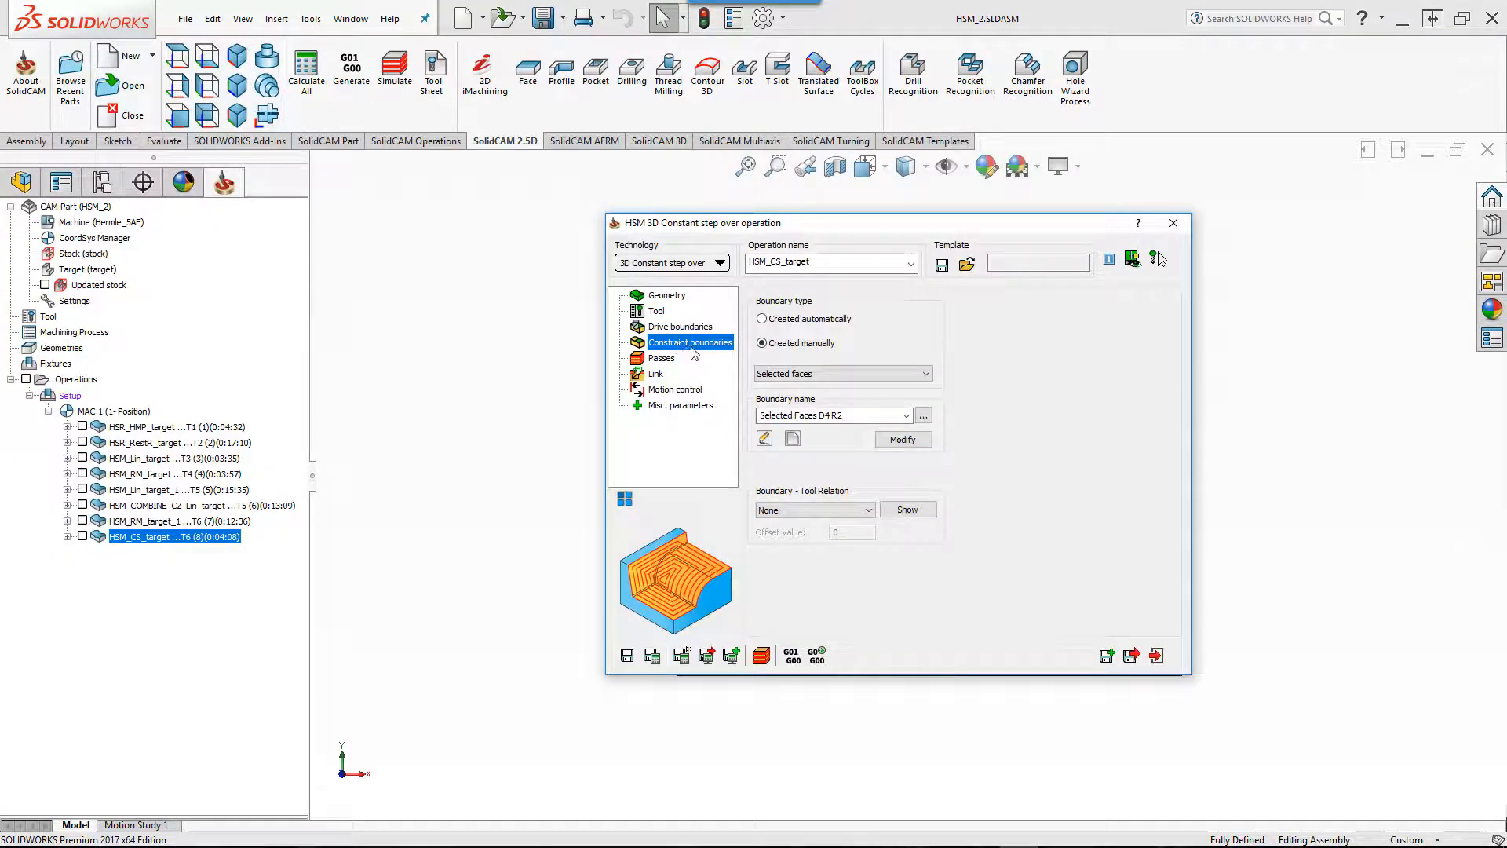
left_click(892, 445)
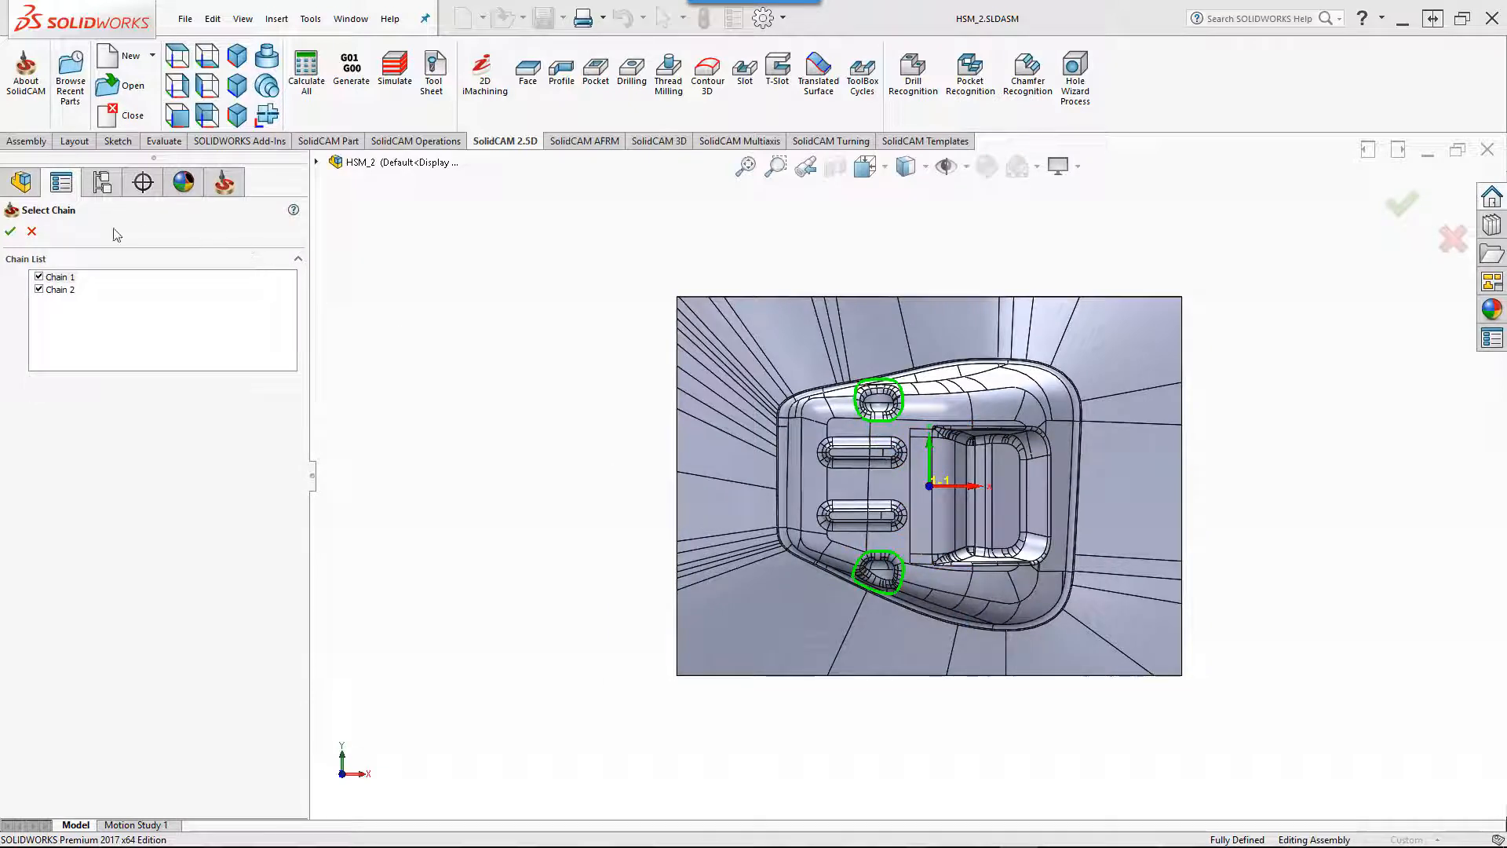
left_click(33, 231)
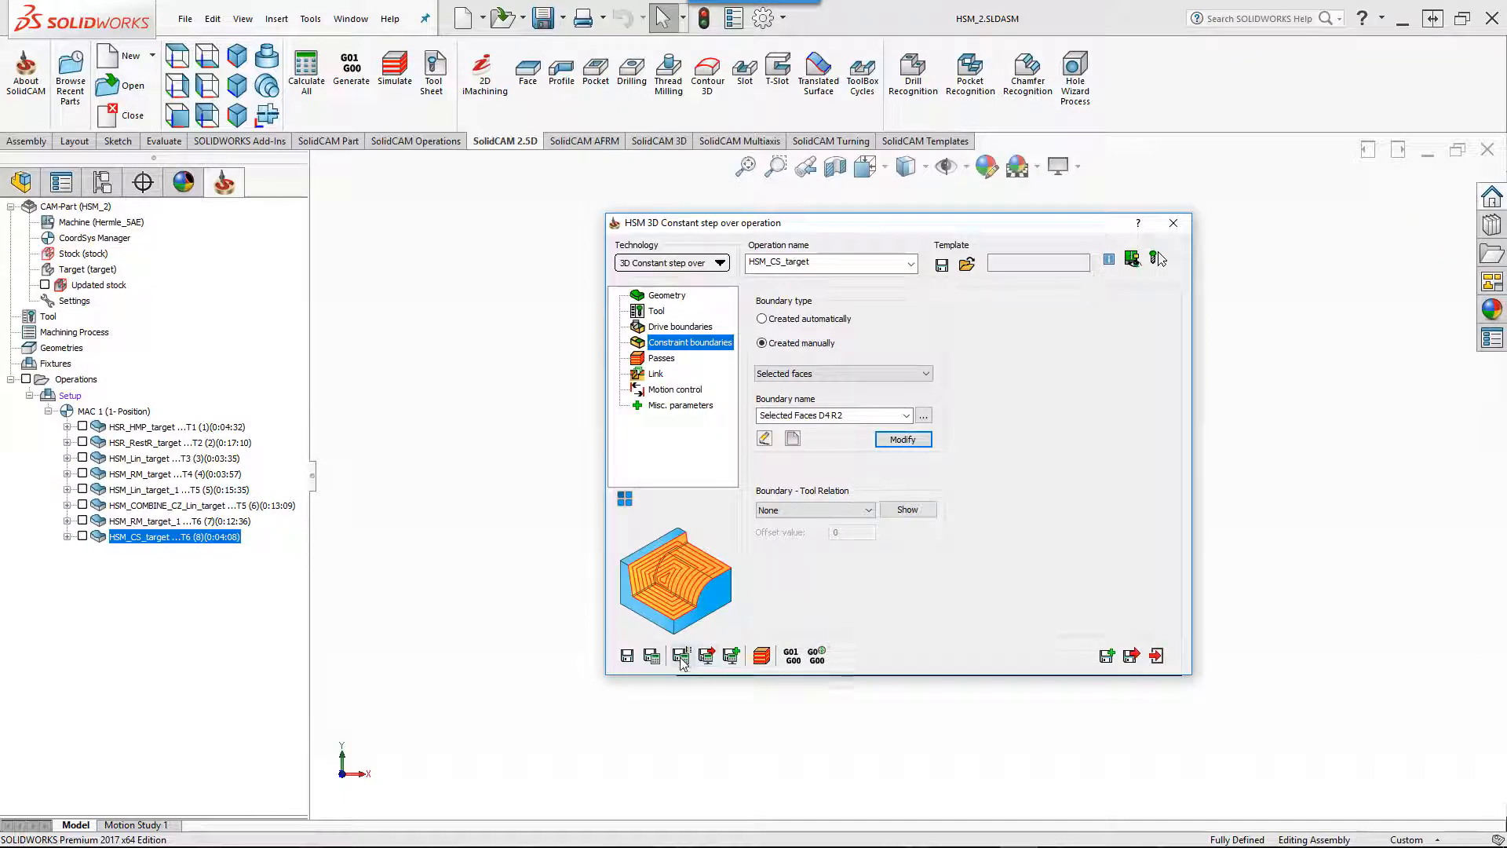
Run the Host CAD simulation of HSM_CS_target and examine the constant step over toolpath on the two small pockets up close.
left_click(762, 656)
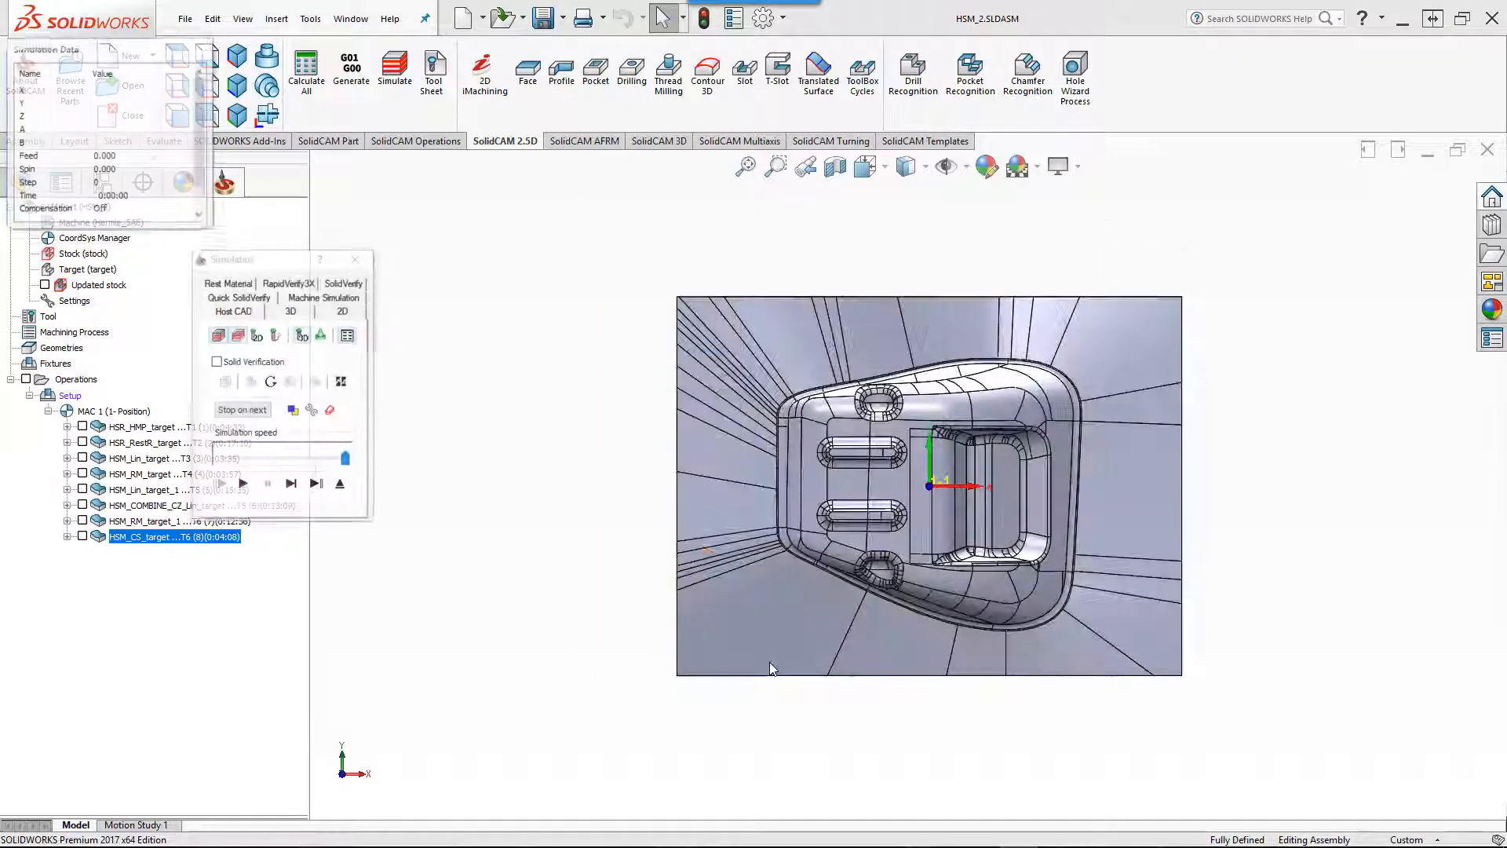
left_click(242, 484)
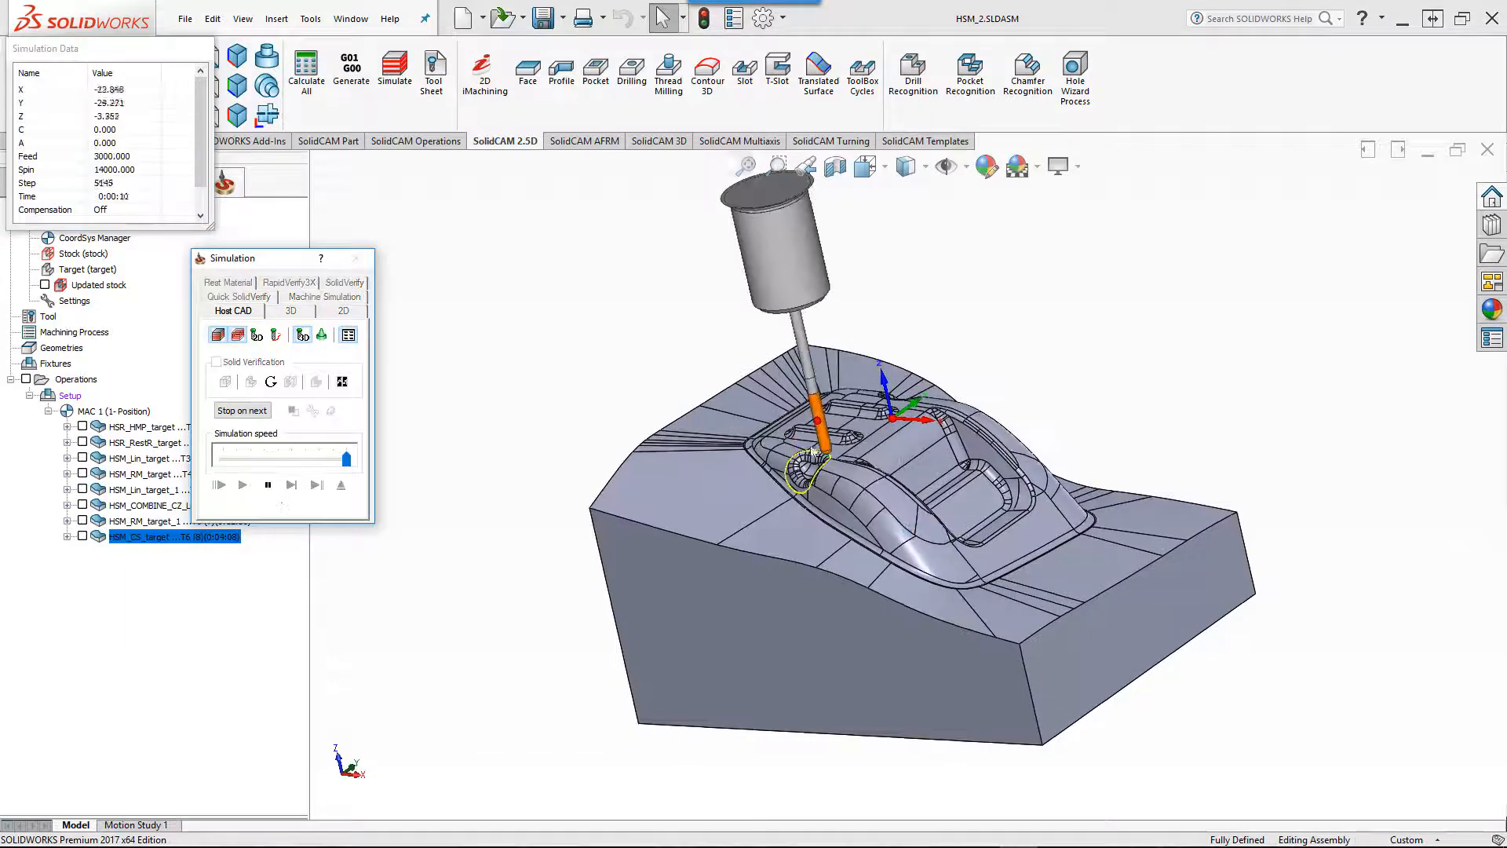
scroll(824, 490, "down", 4)
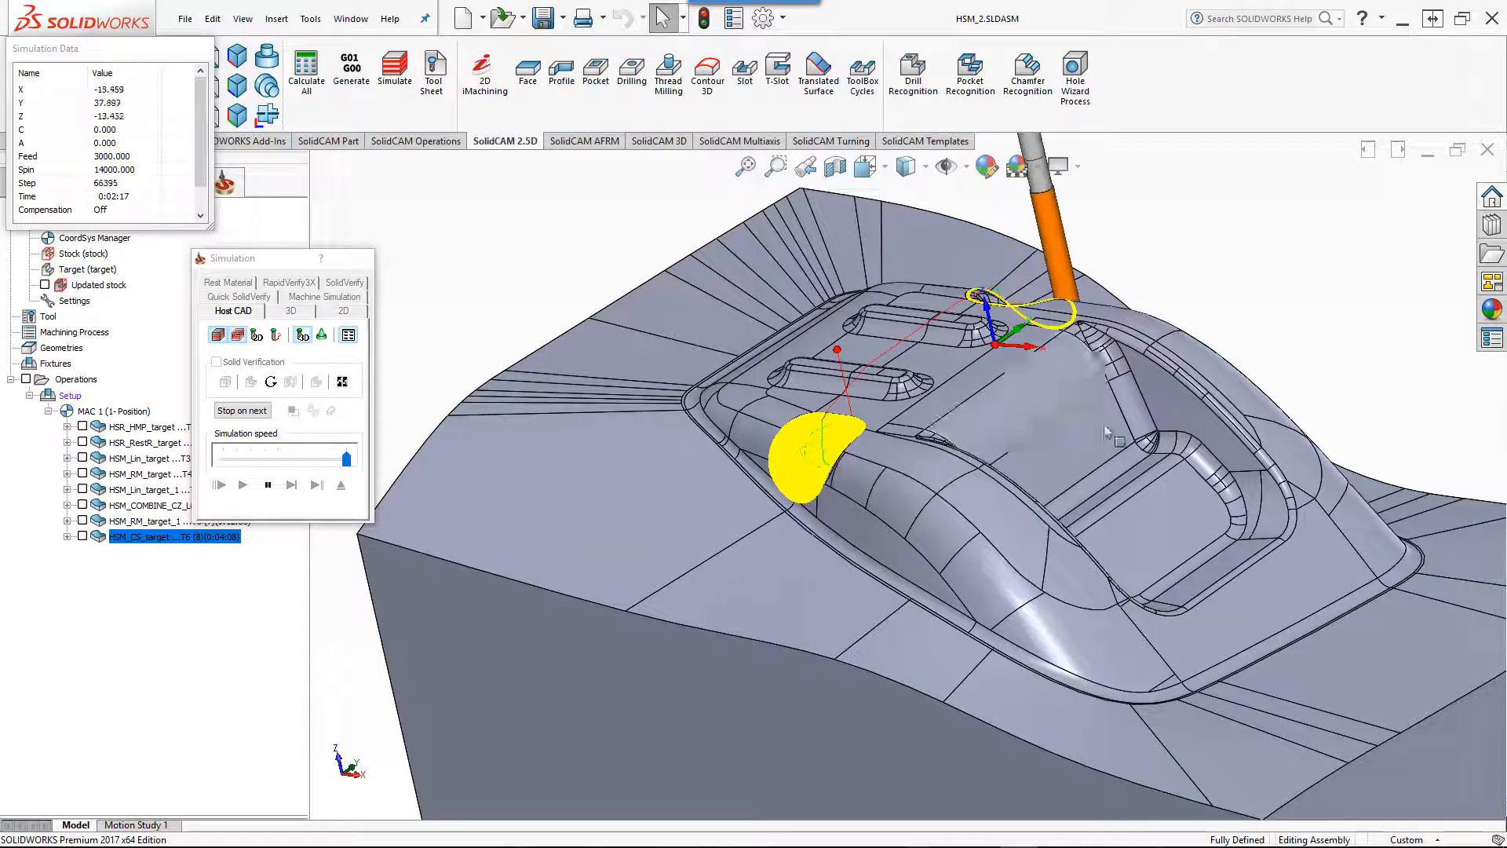
middle_click_drag(1329, 363, 1326, 361)
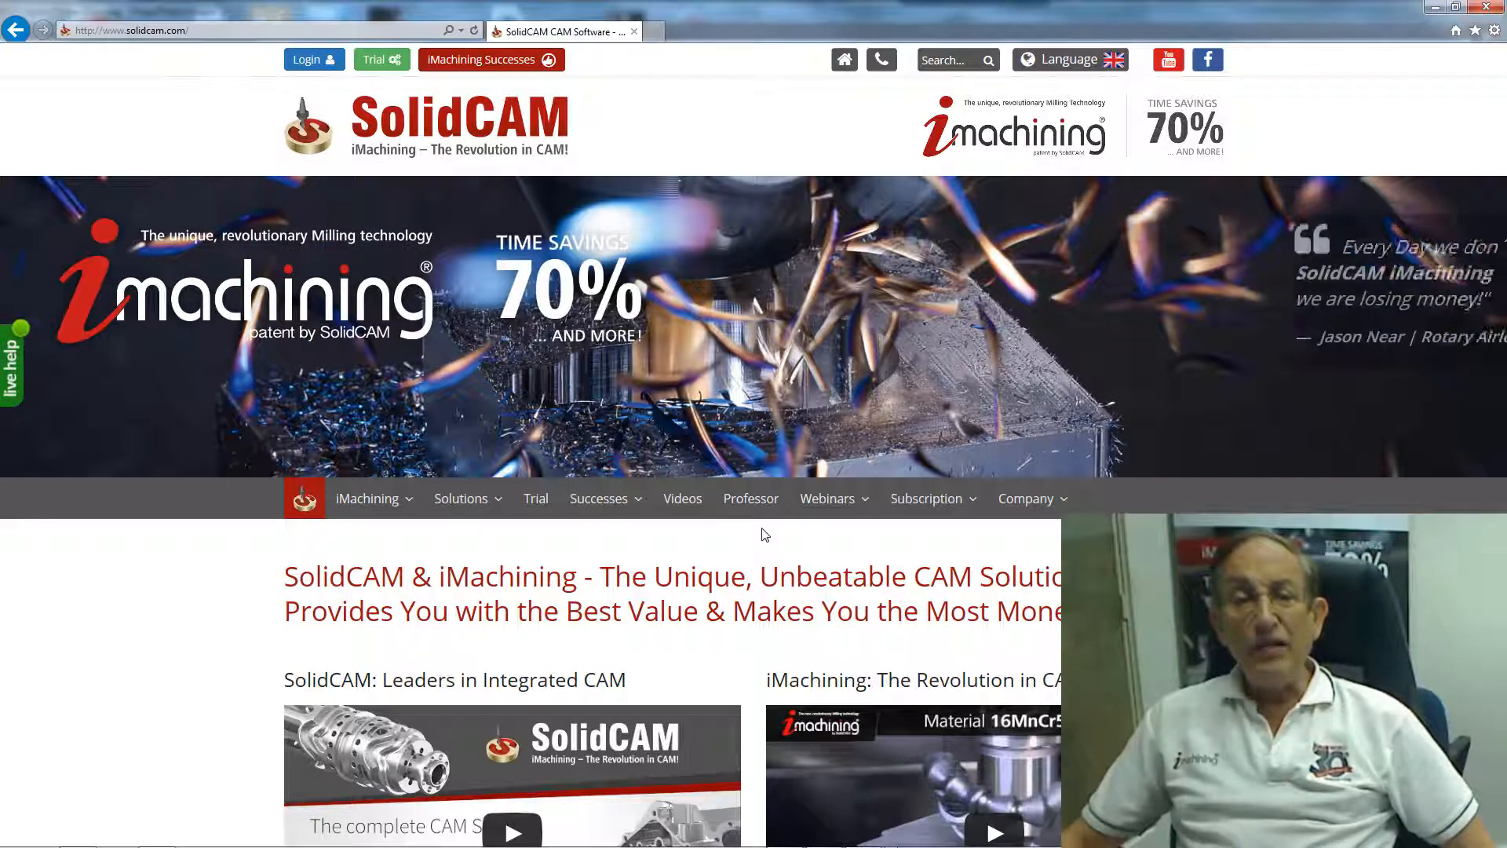
Switch to the SolidCAM website in the browser and open its Professor page.
left_click(752, 507)
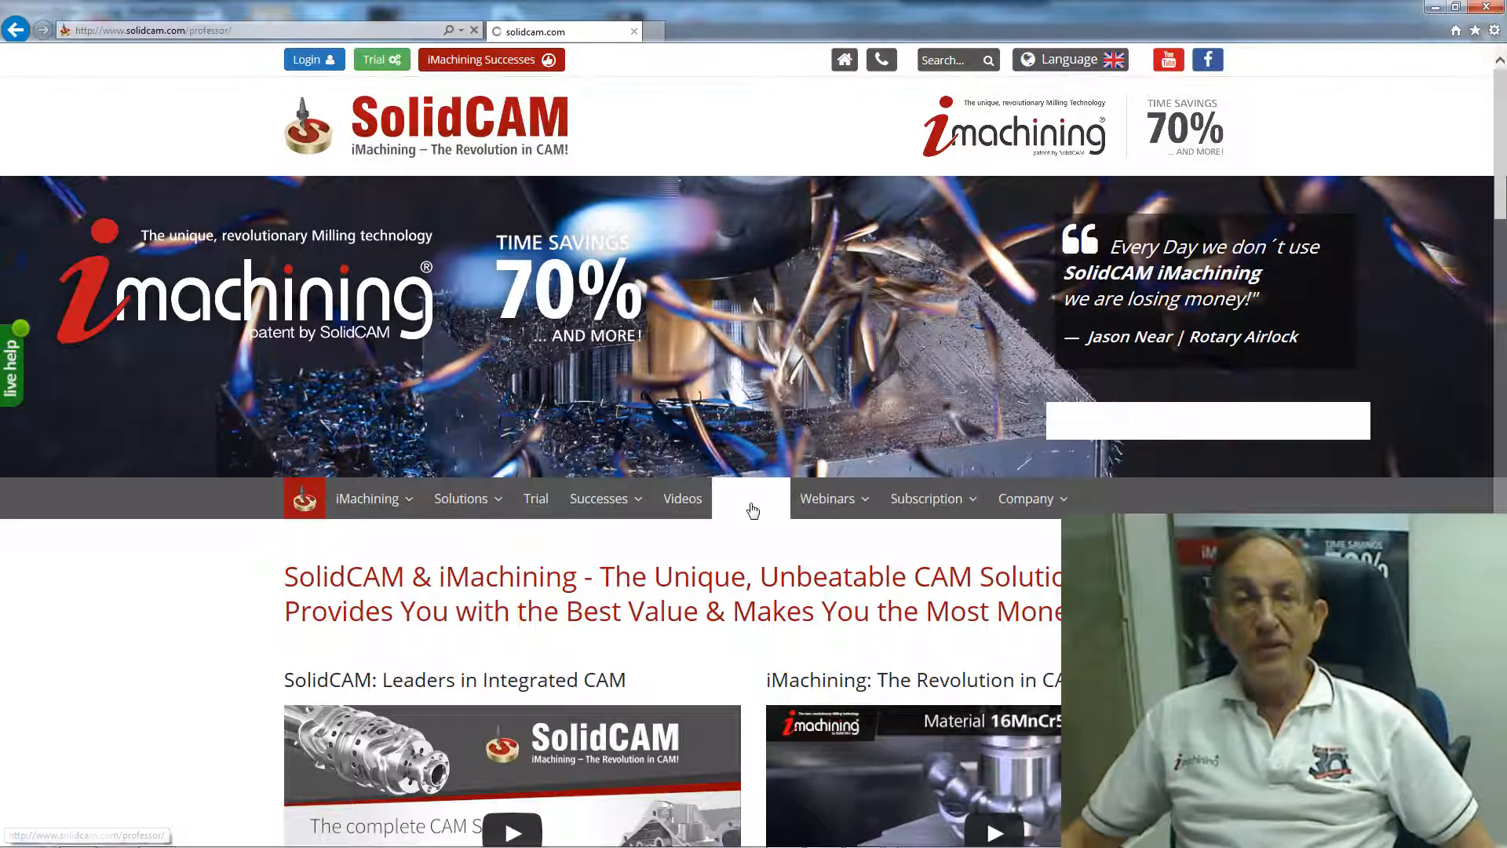